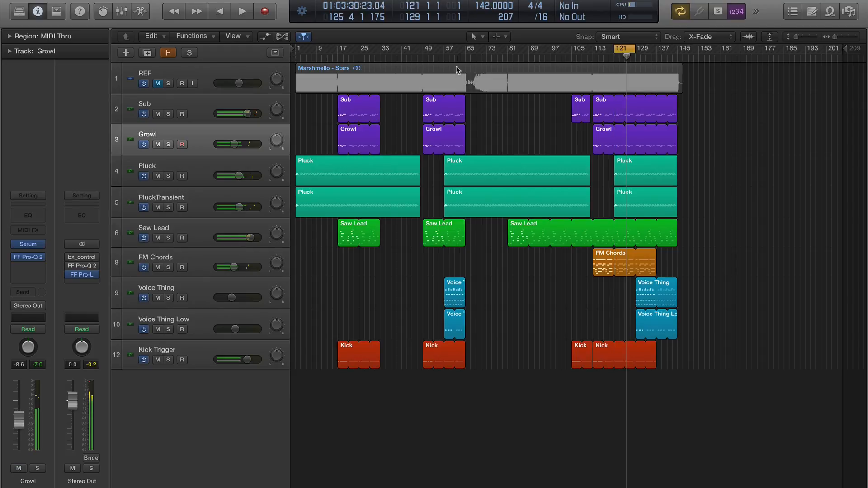
Compare the looped section with the soloed REF track during playback, and inspect the notes of the FM Chords region.
key(Return)
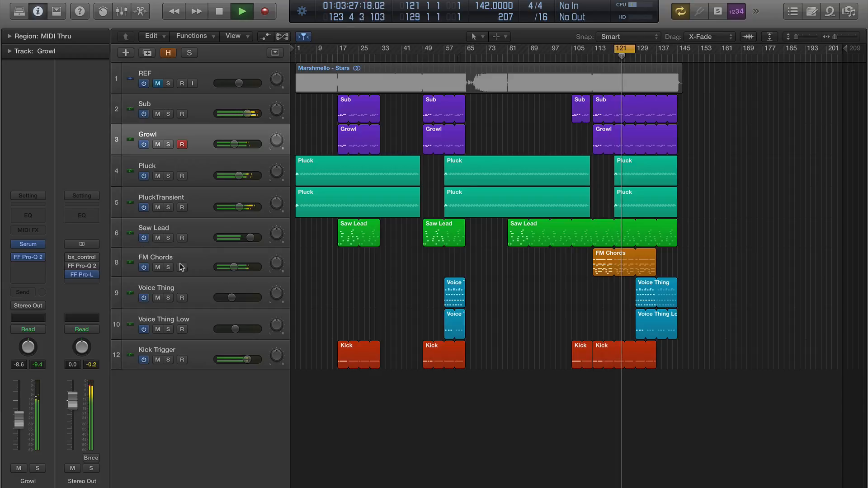
click(525, 90)
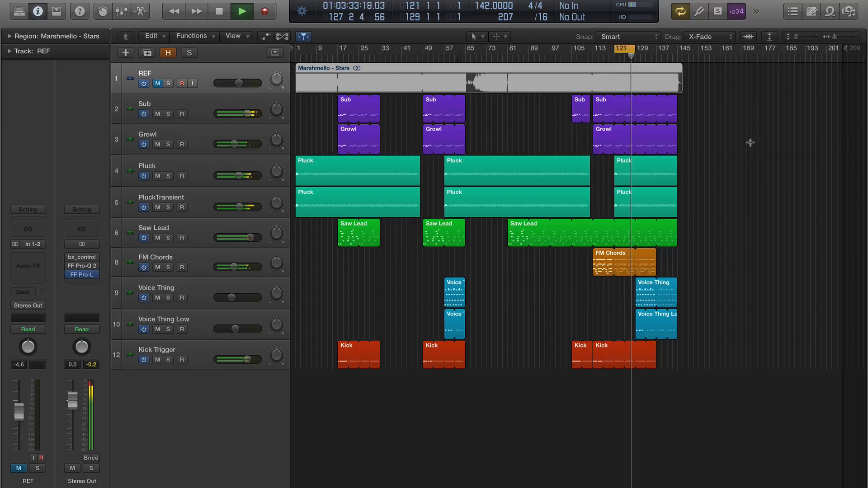
key(s)
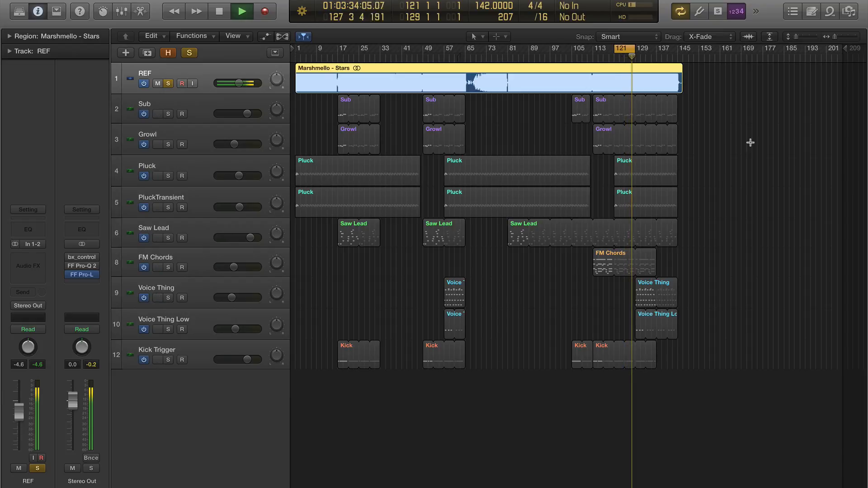
key(space)
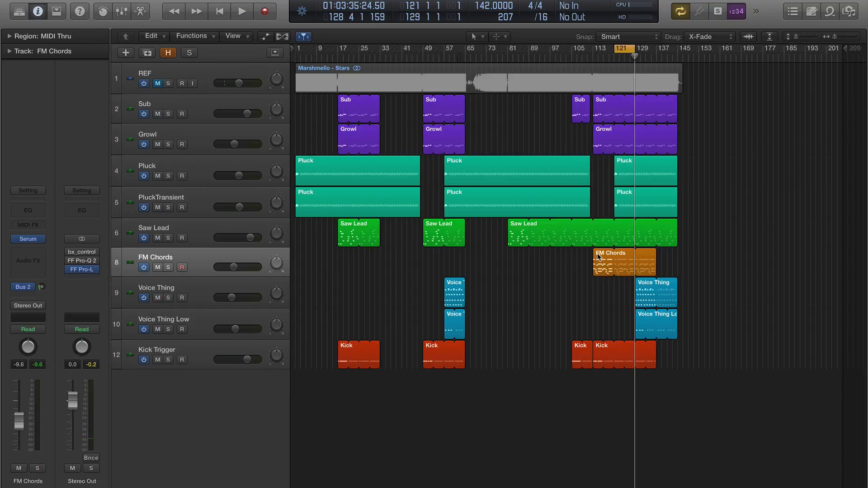
double_click(598, 257)
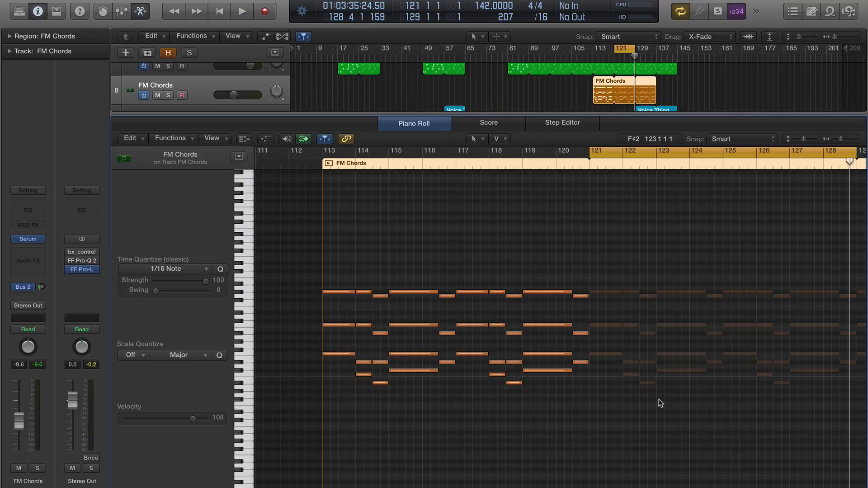
key(e)
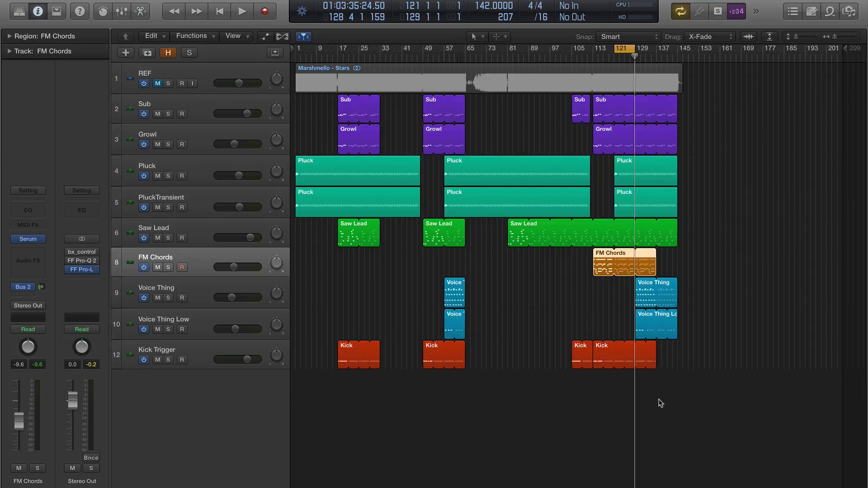
Open the Serum instrument on the FM Chords track and initialise its preset.
click(28, 239)
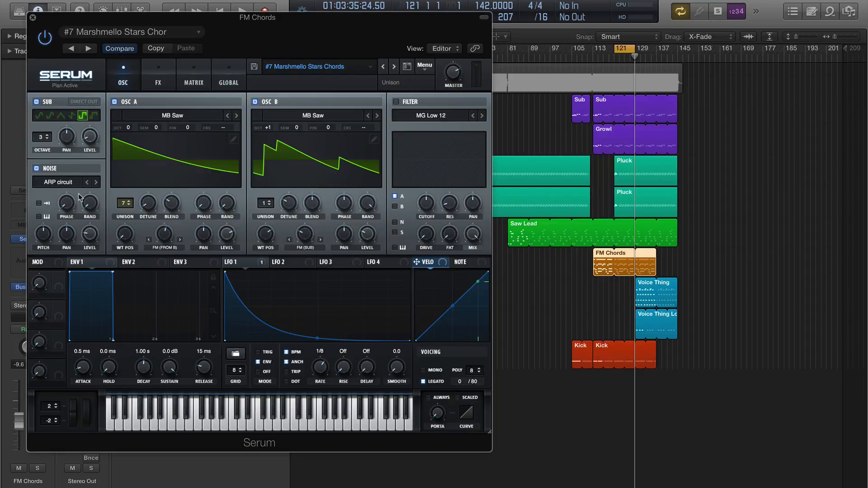
drag(335, 25, 538, 38)
click(630, 82)
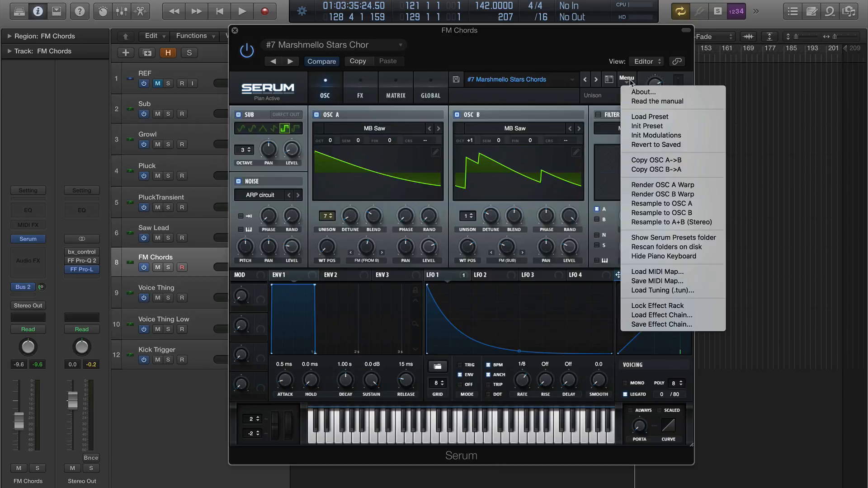
click(642, 126)
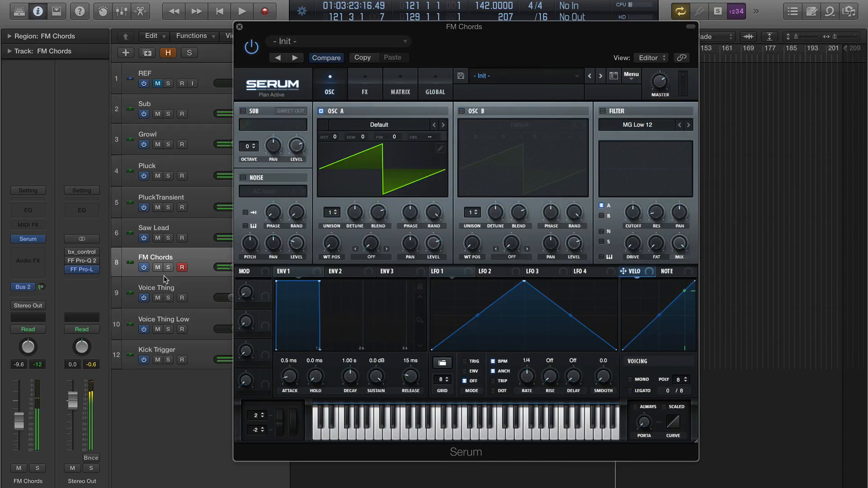
Solo the FM Chords track and audition the chords with the initialised patch.
click(169, 268)
key(space)
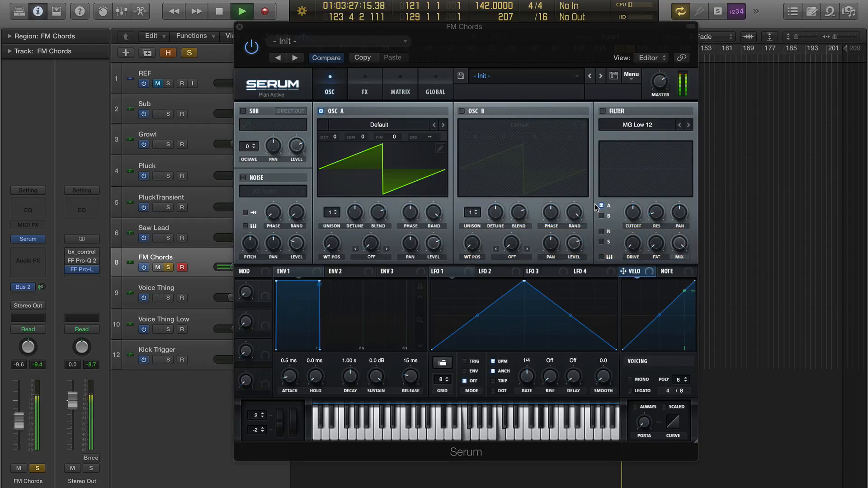
key(space)
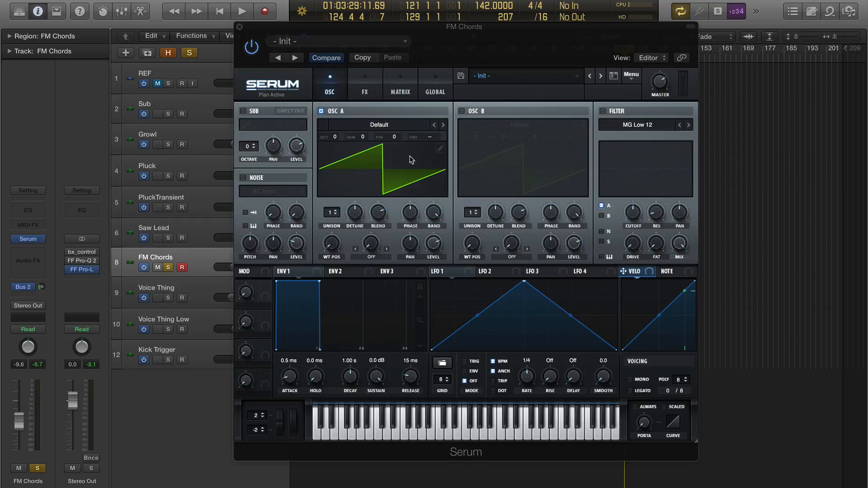
Load the Analog wavetable MB Saw into oscillator A and audition it with the chords.
click(408, 126)
mouse_move(410, 138)
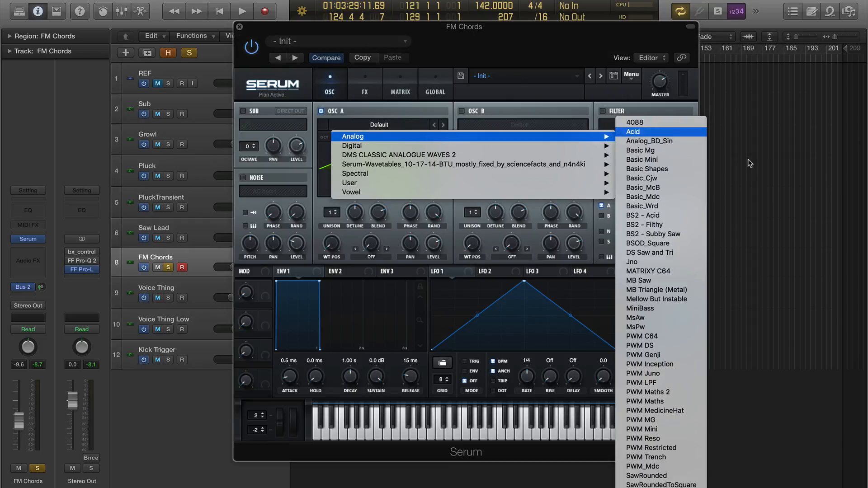
click(680, 281)
key(space)
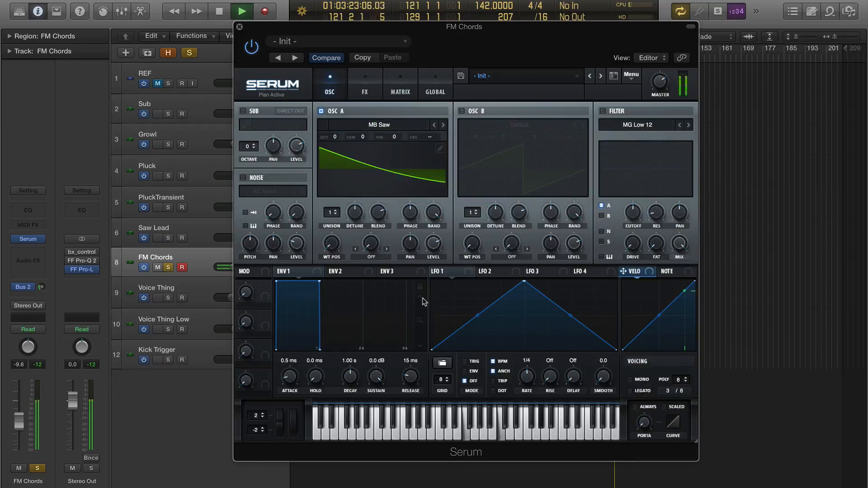
key(space)
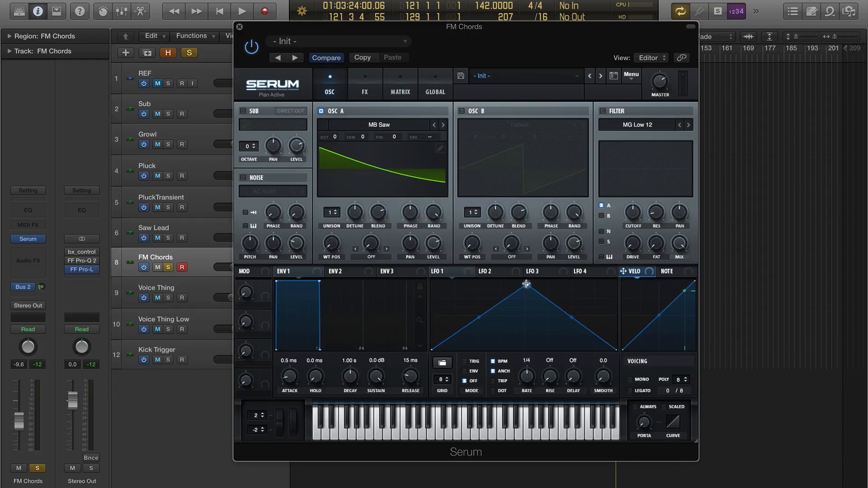
Shape LFO 1 as a falling ramp in Env mode at 1/8 rate, and route it to Mast.Tun with a small negative amount.
drag(526, 282, 387, 208)
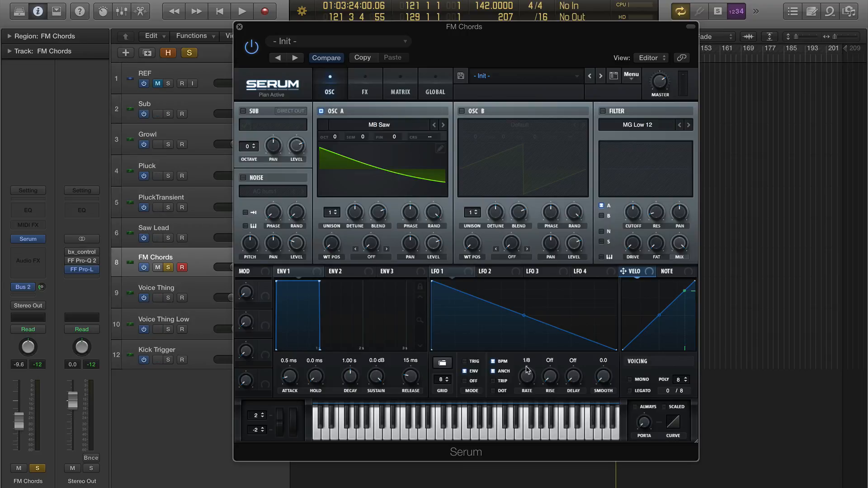
click(404, 89)
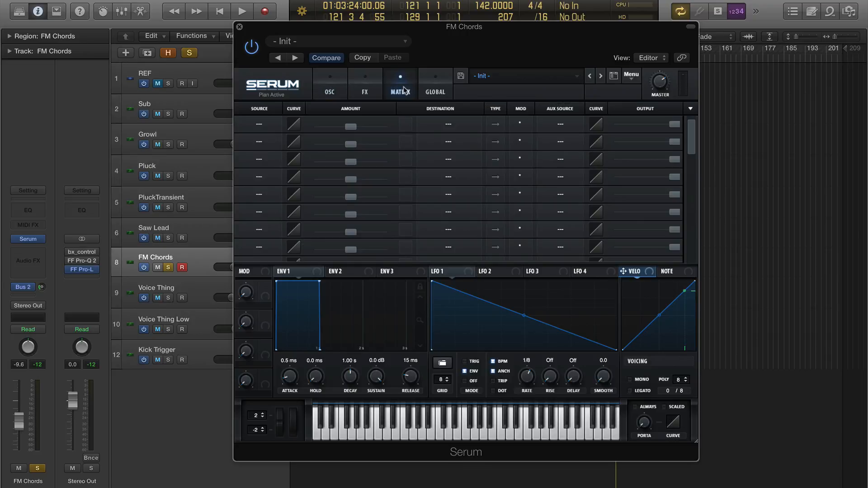
click(261, 121)
click(272, 183)
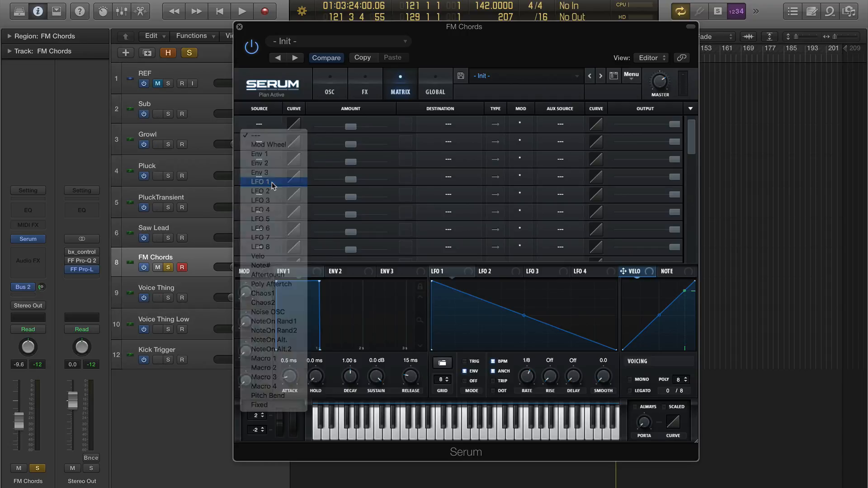
click(445, 127)
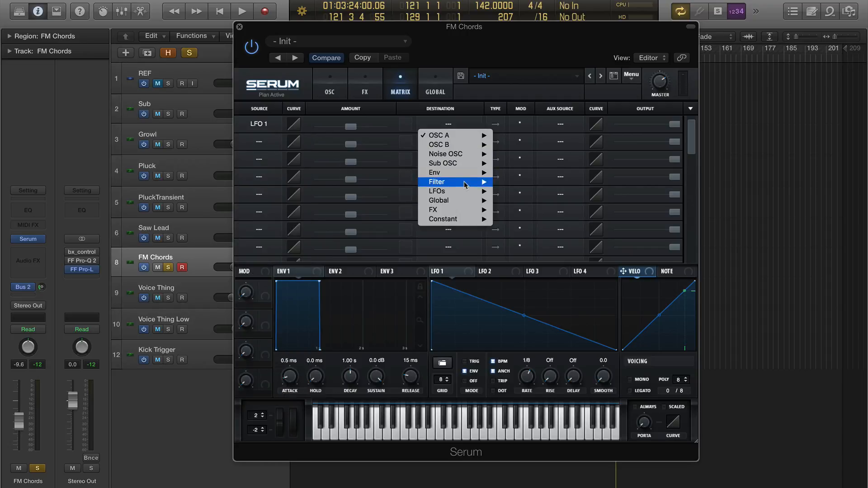
mouse_move(485, 203)
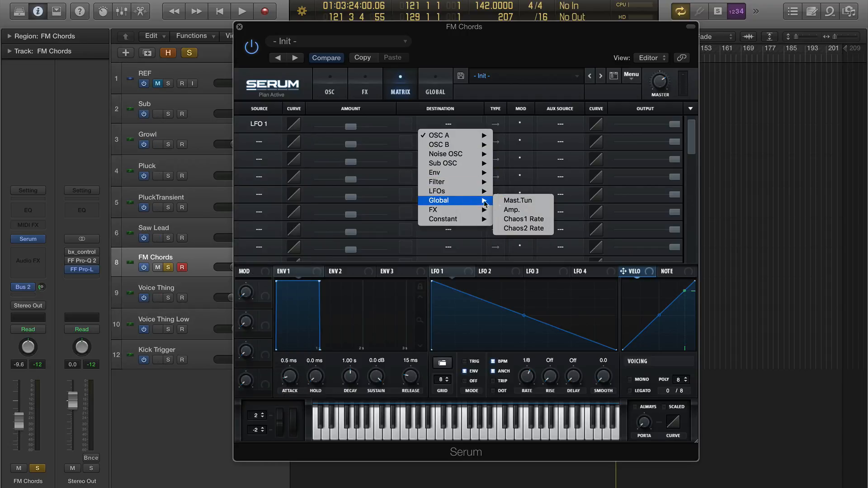
click(515, 201)
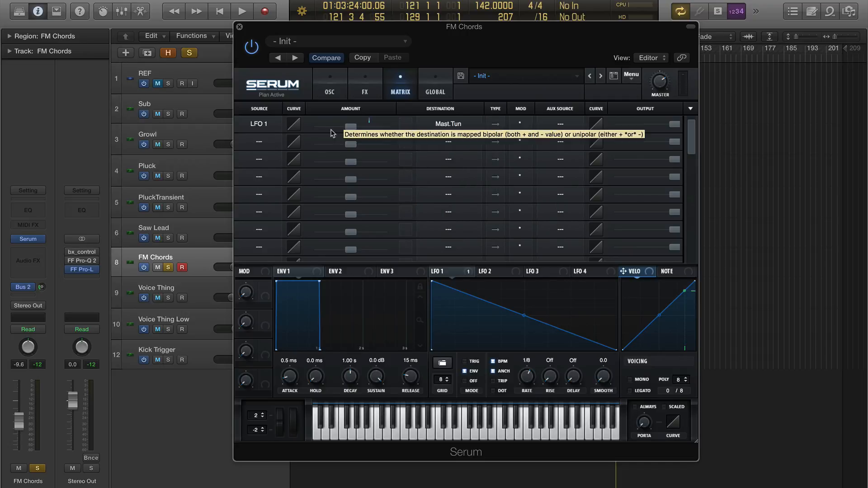
drag(351, 127, 347, 130)
Bend the LFO 1 ramp into a steep exponential decay curve while the chords play.
key(space)
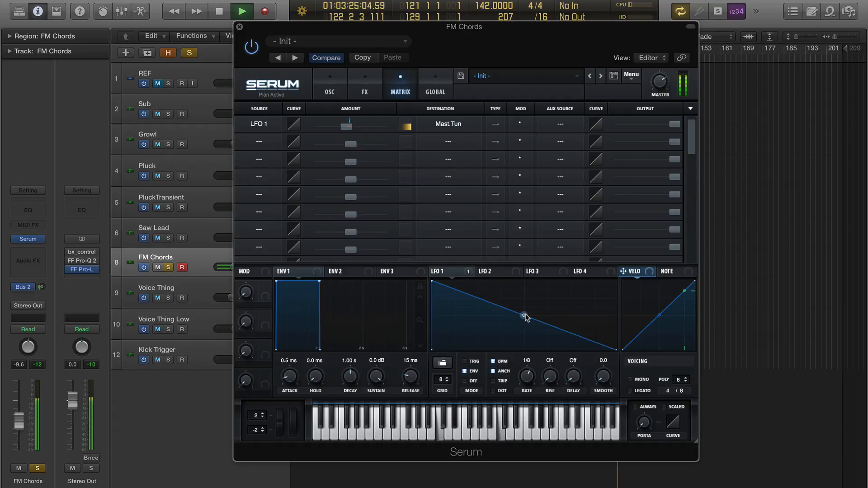
drag(525, 314, 526, 333)
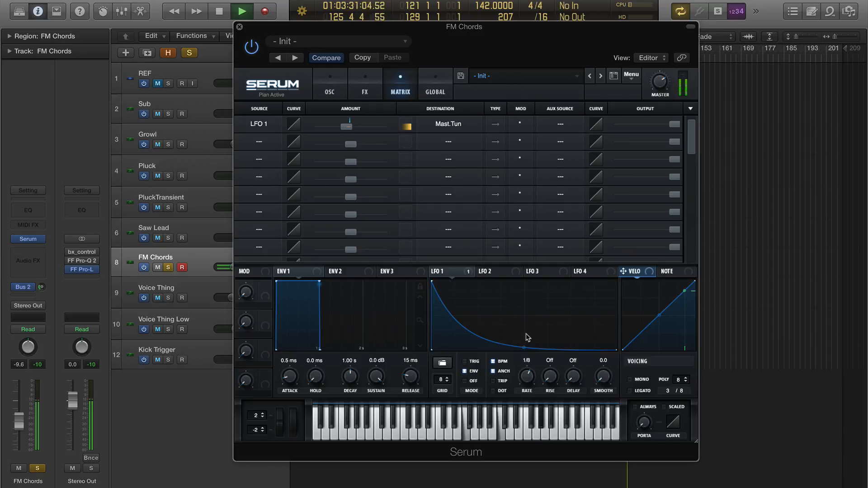
click(323, 90)
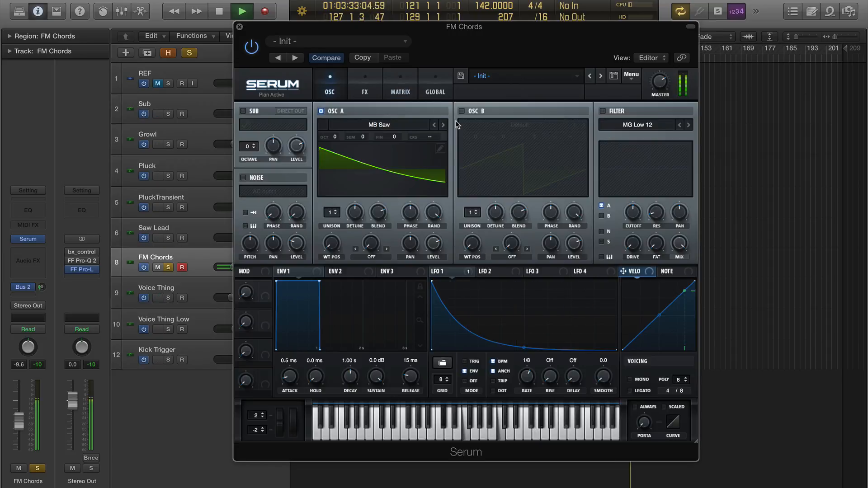
key(space)
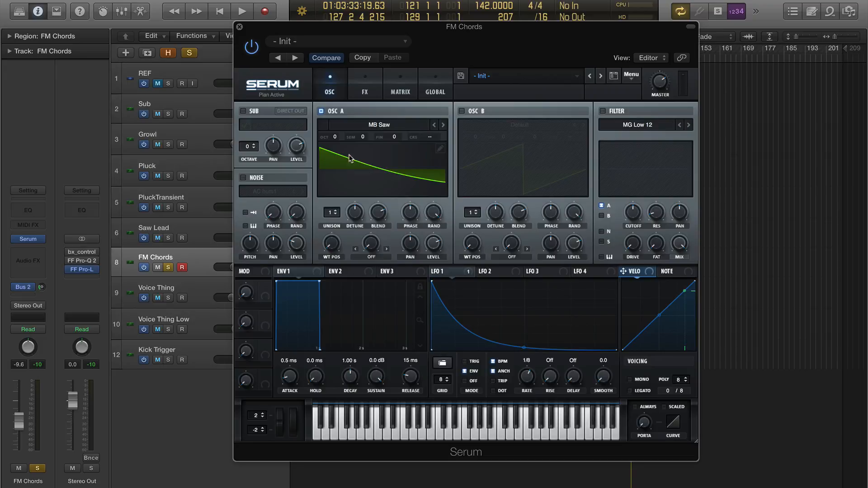
Set oscillator A's unison to 7 voices.
click(335, 210)
click(335, 210)
click(335, 209)
click(335, 209)
click(335, 210)
click(335, 210)
Set oscillator A's unison stack to 12+7(3x) in the global settings during playback.
key(space)
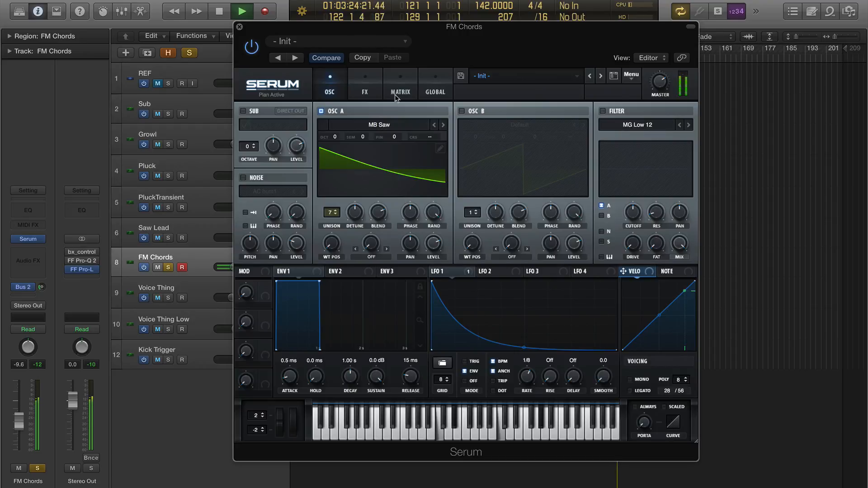
click(436, 92)
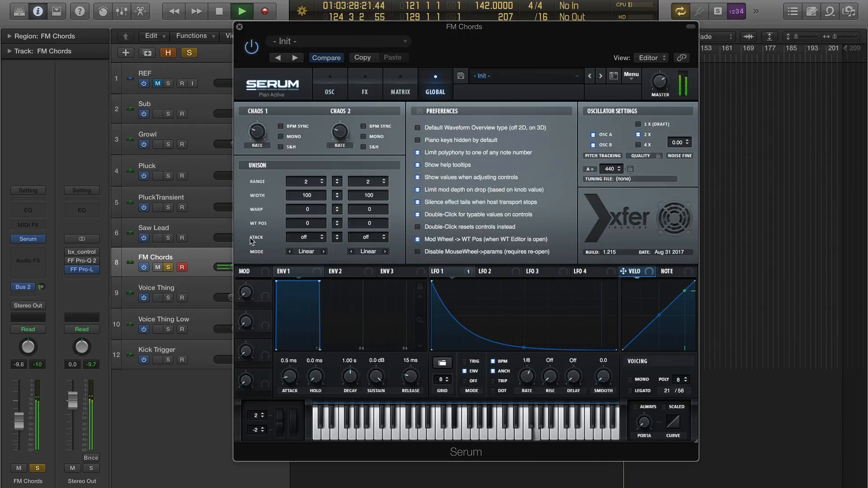
drag(319, 240, 329, 162)
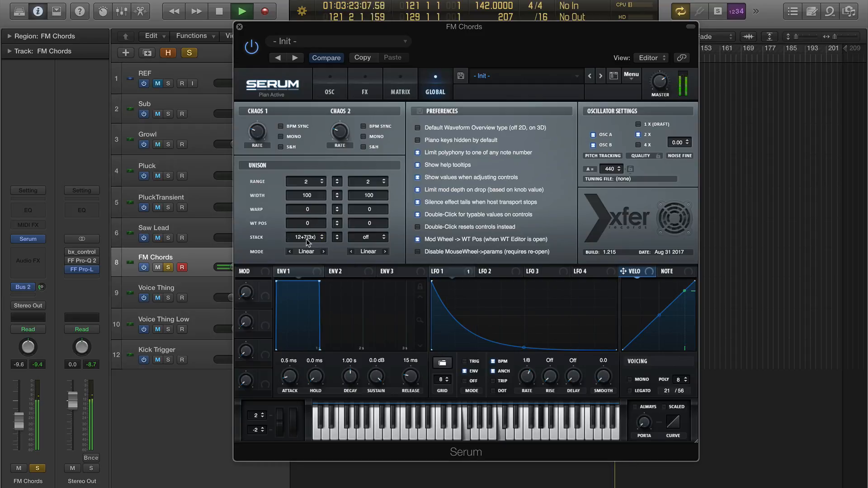
Lower oscillator A's unison detune and blend while the chords play.
click(339, 95)
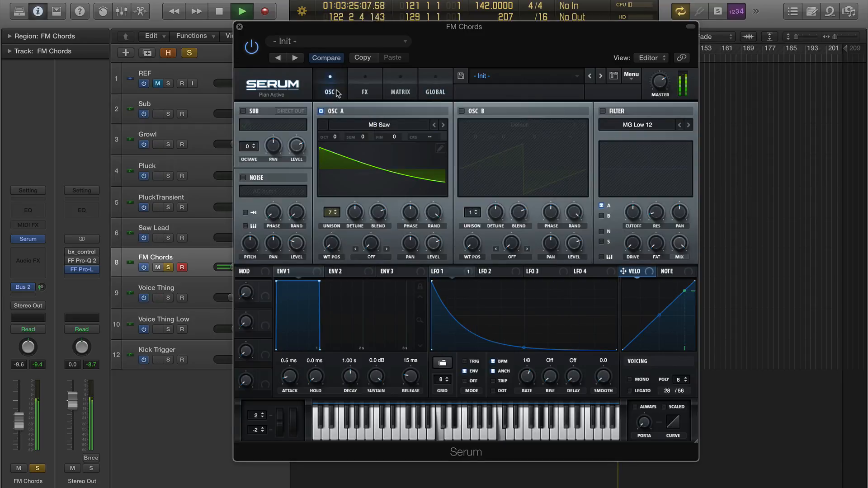
drag(356, 217, 359, 267)
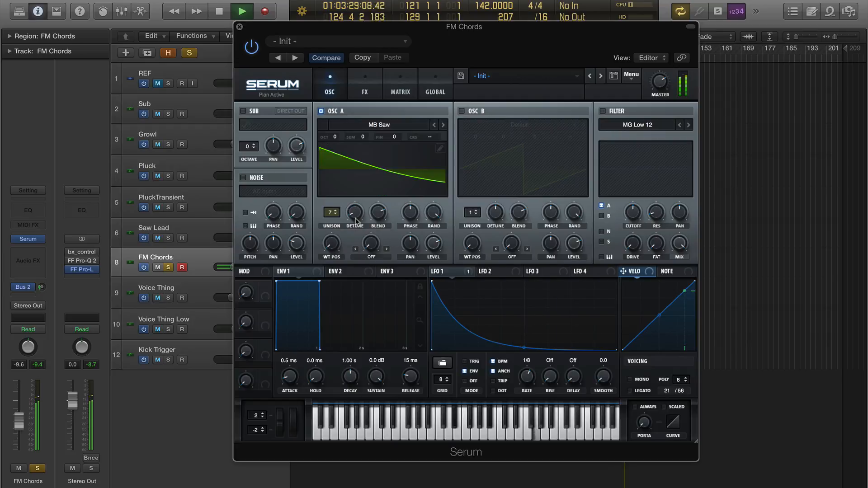
drag(356, 218, 389, 276)
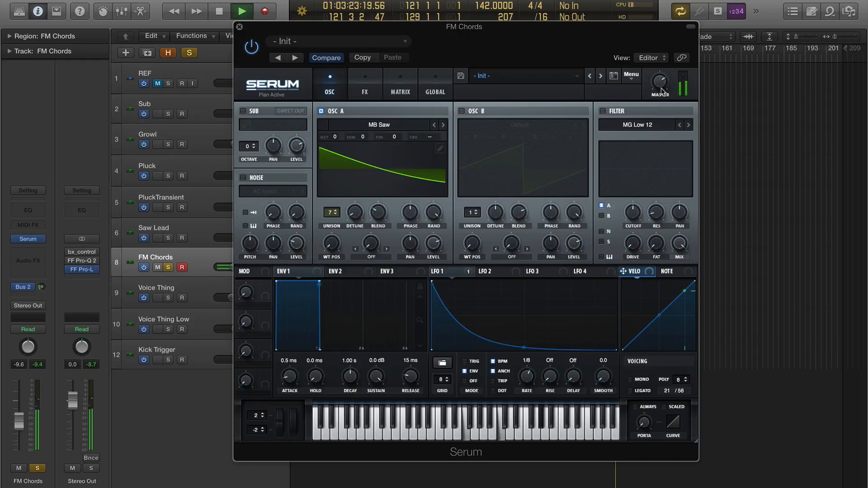
mouse_move(661, 85)
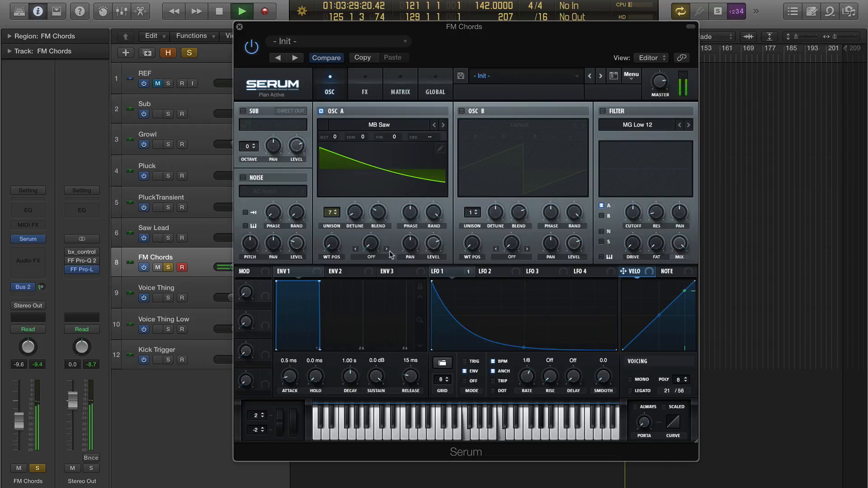
Set oscillator A's random phase to 0% and audition the chords.
key(space)
mouse_move(437, 217)
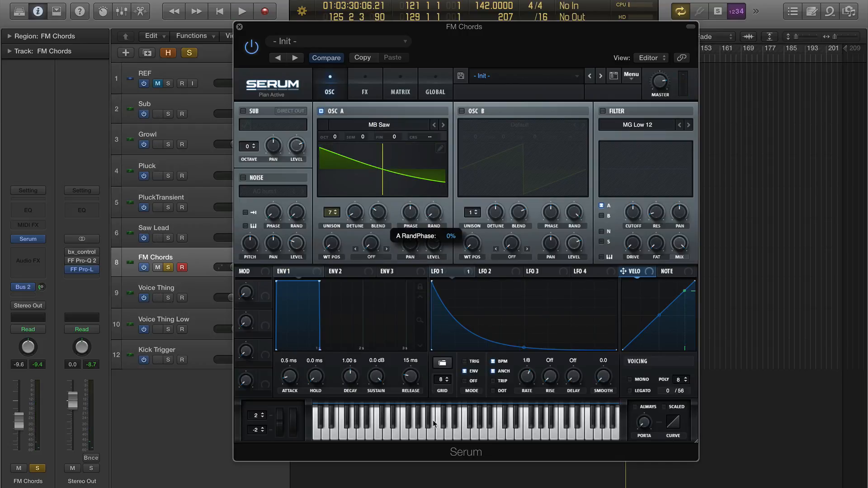
key(space)
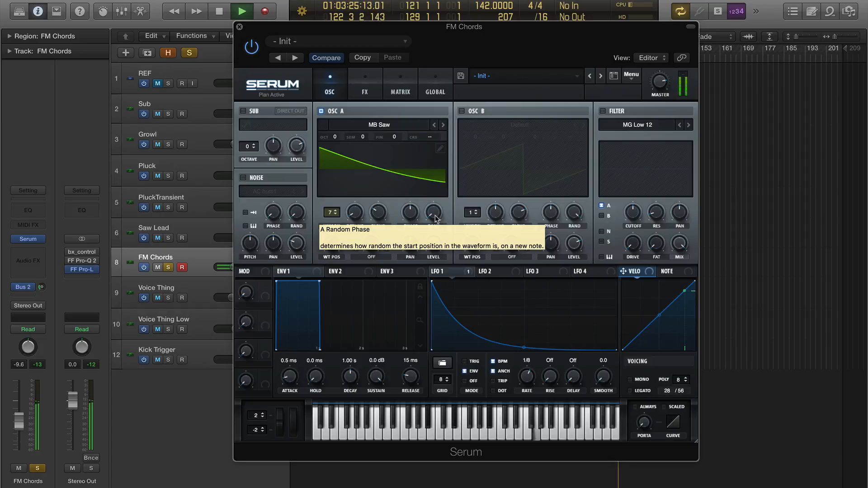
key(space)
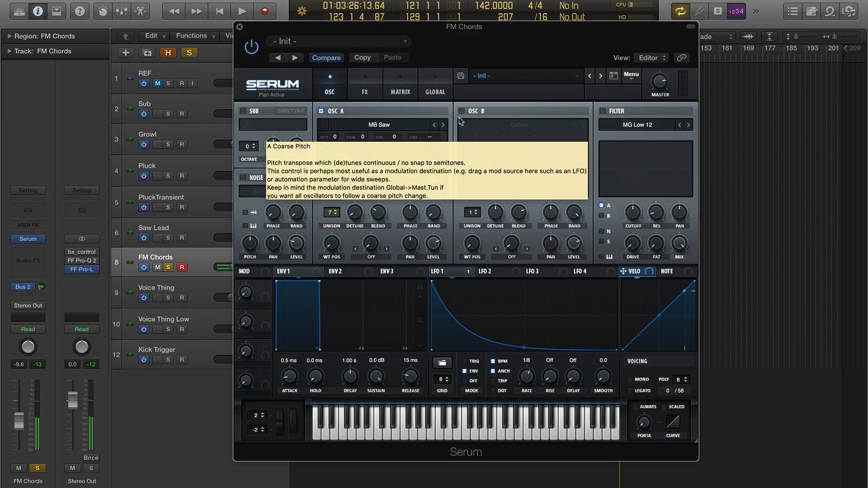
Enable oscillator B, load the MB Saw wavetable from the Analog category, and lower the oscillator's level to zero.
click(461, 110)
click(549, 127)
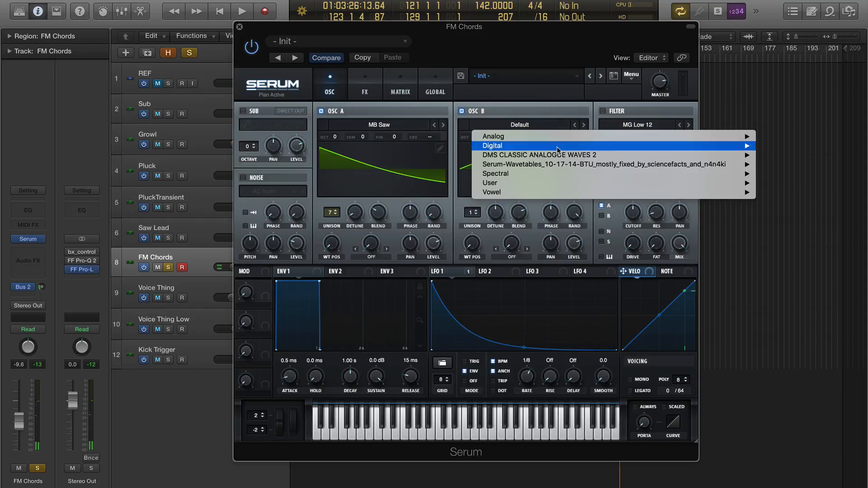
mouse_move(560, 154)
mouse_move(560, 136)
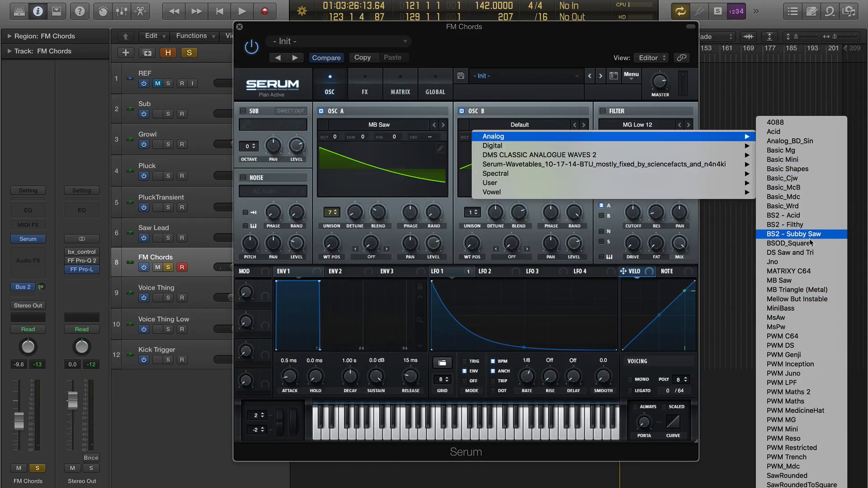
click(804, 281)
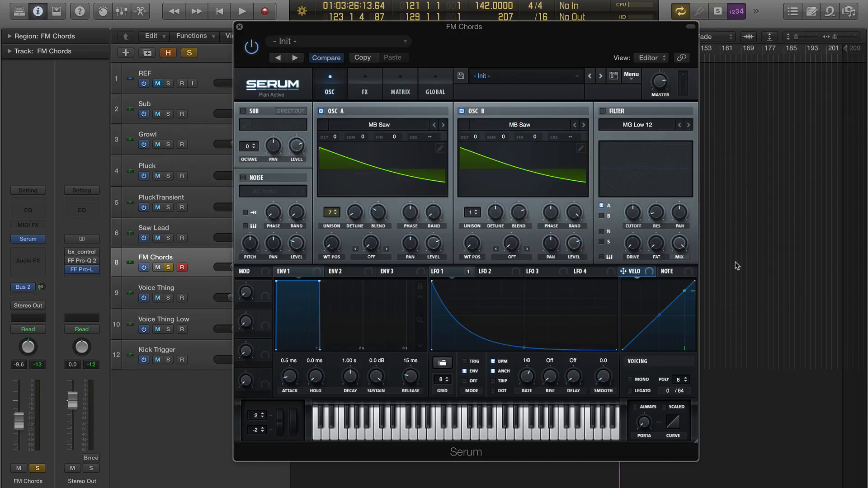
drag(572, 240, 571, 298)
Set oscillator A's warp mode to FM (from B) and oscillator B's octave to +1.
click(373, 258)
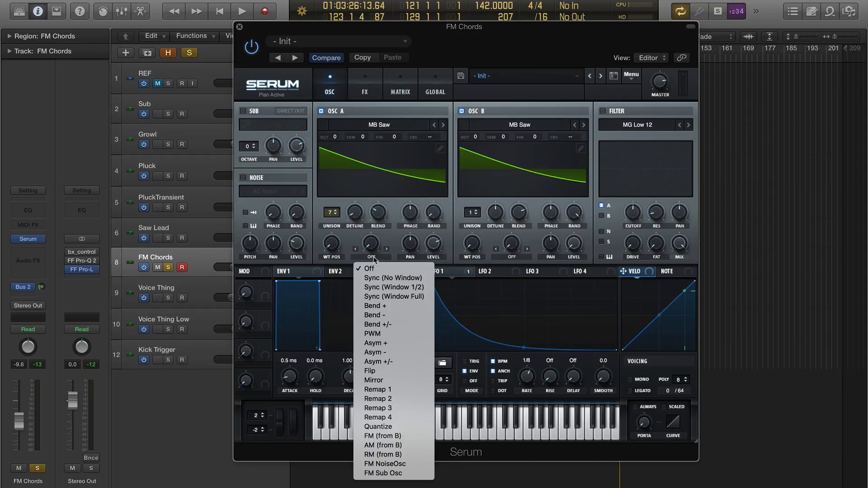
click(401, 436)
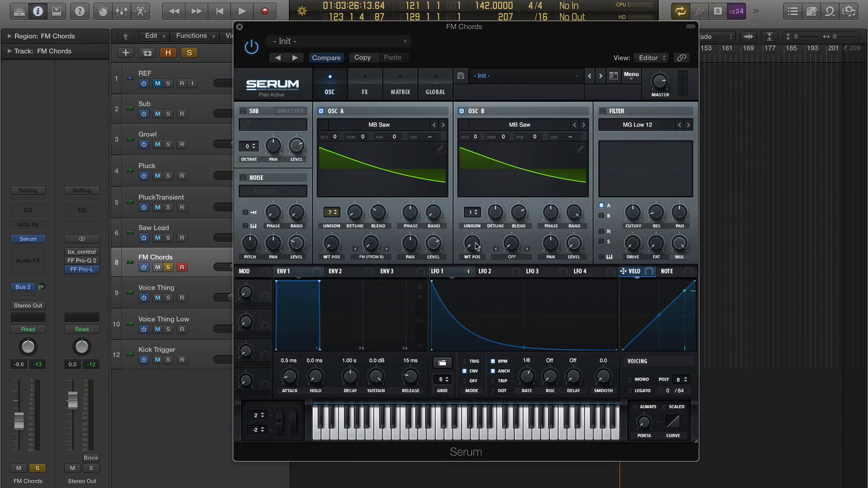
mouse_move(478, 134)
Dial in oscillator A's FM warp amount and raise oscillator B's level while the chords play.
mouse_move(370, 249)
key(space)
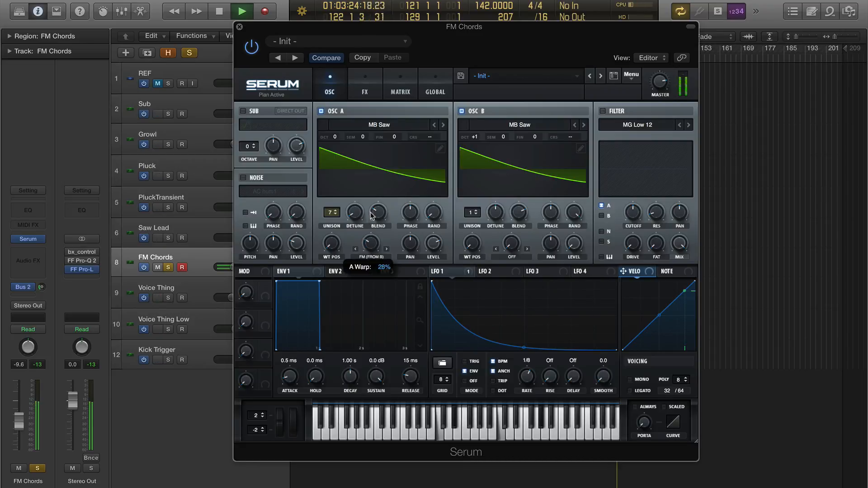
drag(371, 216, 375, 176)
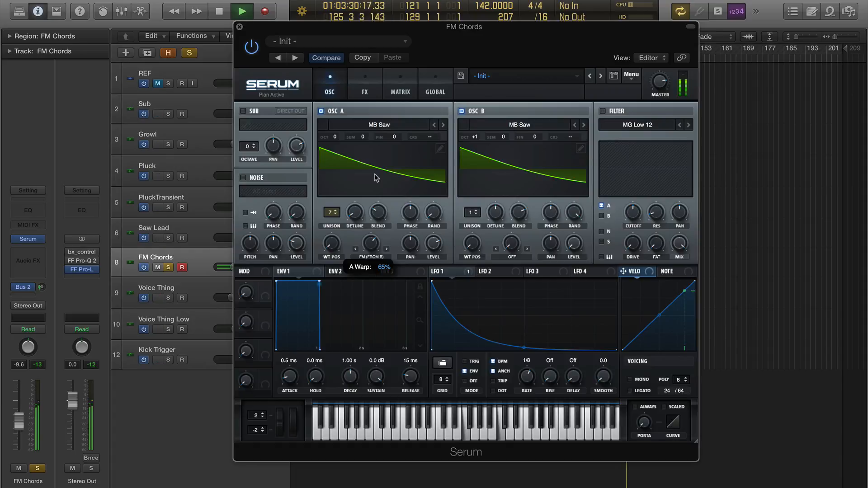
drag(375, 174, 379, 194)
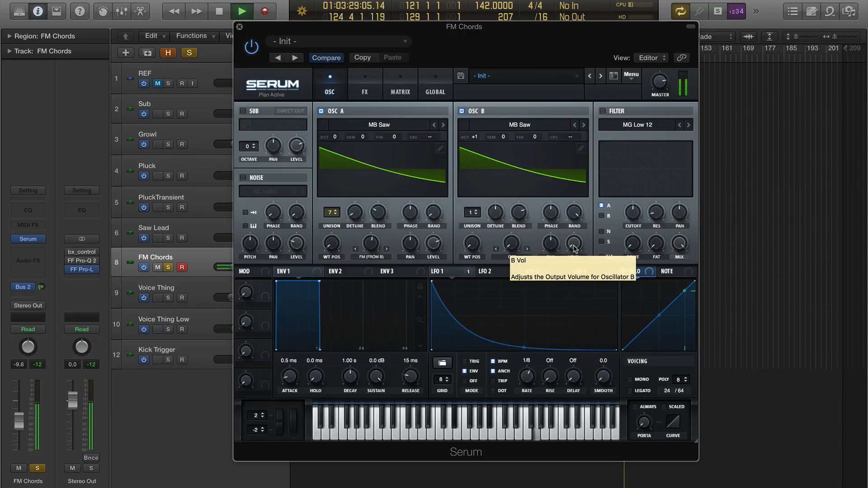
drag(574, 246, 577, 221)
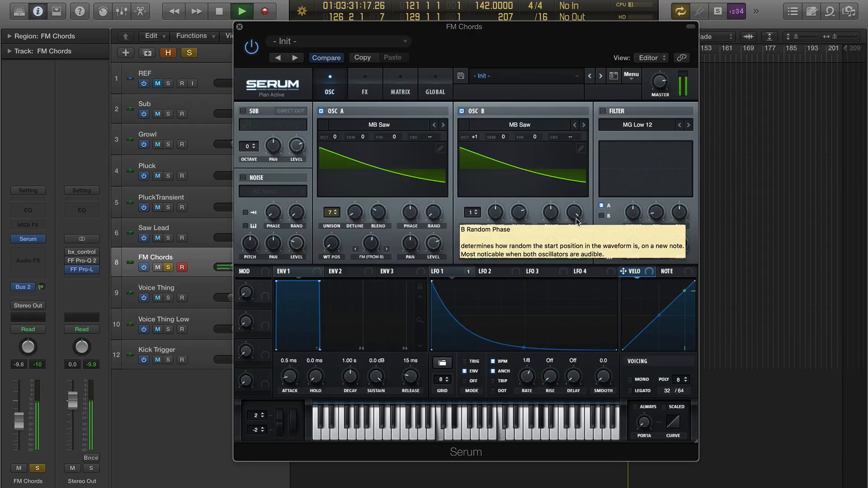
key(space)
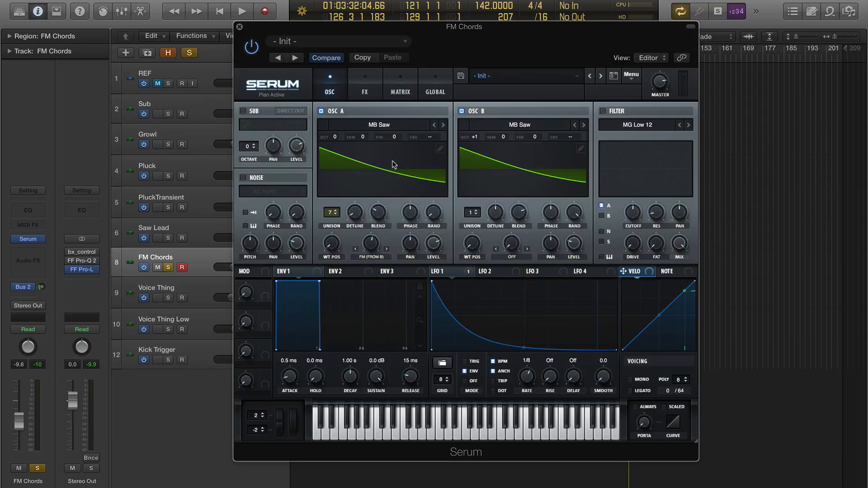
Lower oscillator A's phase and raise oscillator B's wavetable position during playback.
key(space)
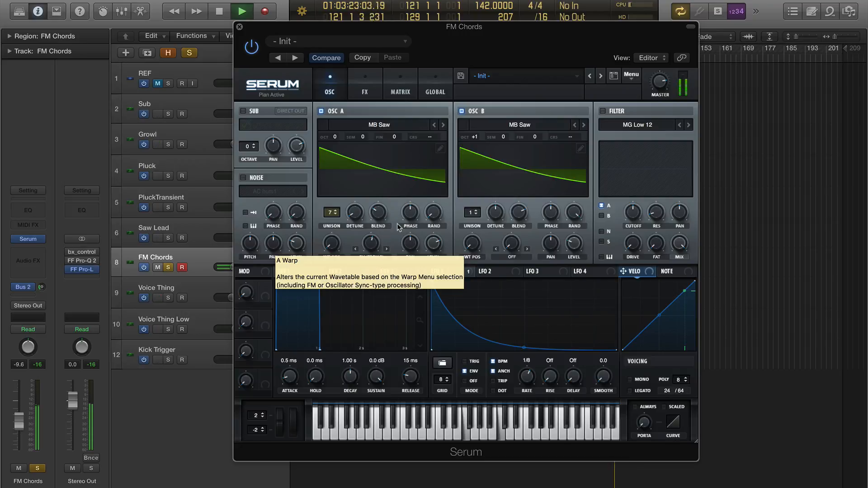
drag(412, 226, 423, 289)
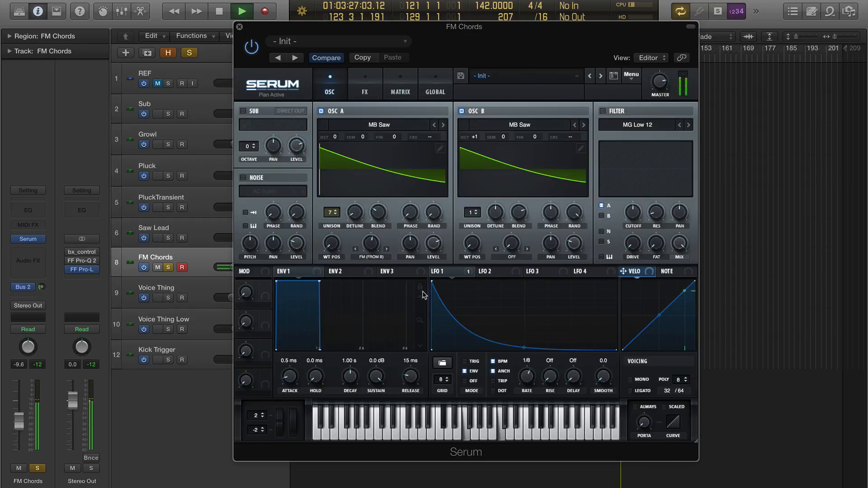
drag(473, 235, 474, 162)
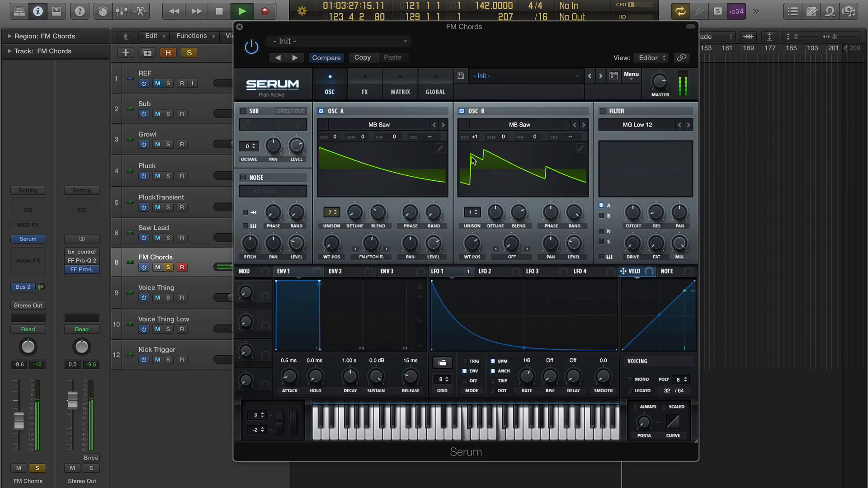
key(space)
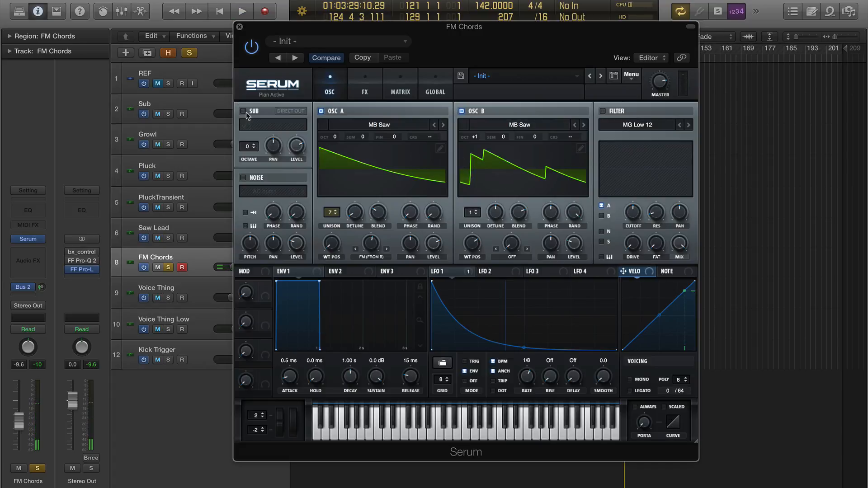
Enable the sub oscillator with a square waveform and set its octave to 3.
click(243, 111)
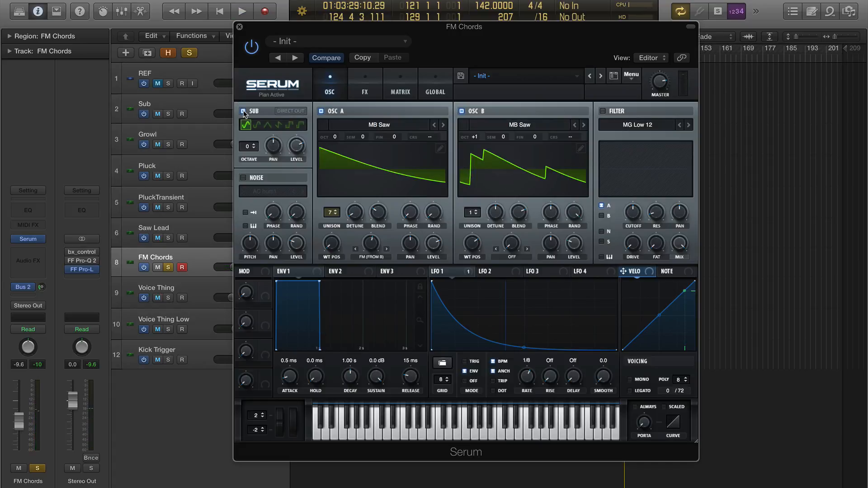
click(254, 144)
click(254, 145)
click(255, 145)
click(289, 126)
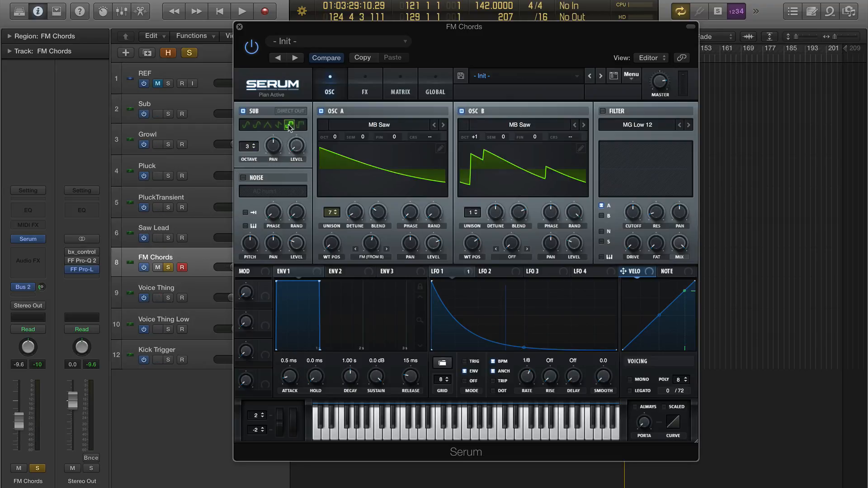
Set oscillator B's warp mode to FM Sub Osc with a warp amount of about 25% during playback.
click(515, 257)
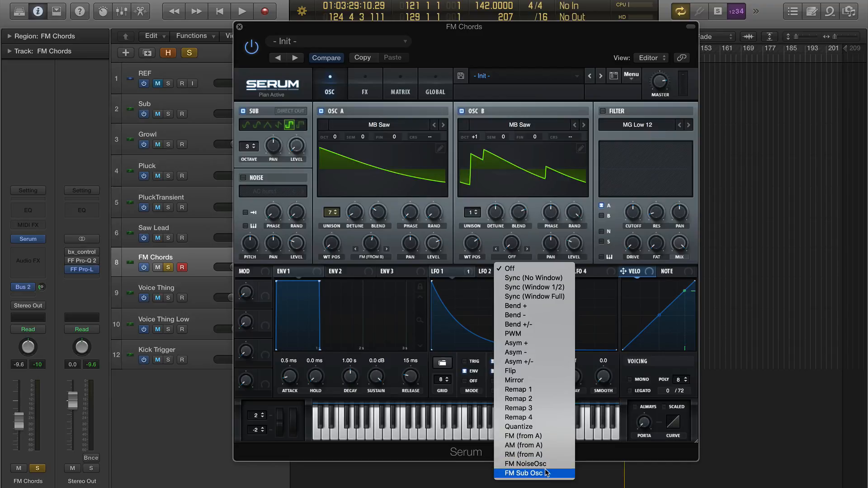
click(523, 472)
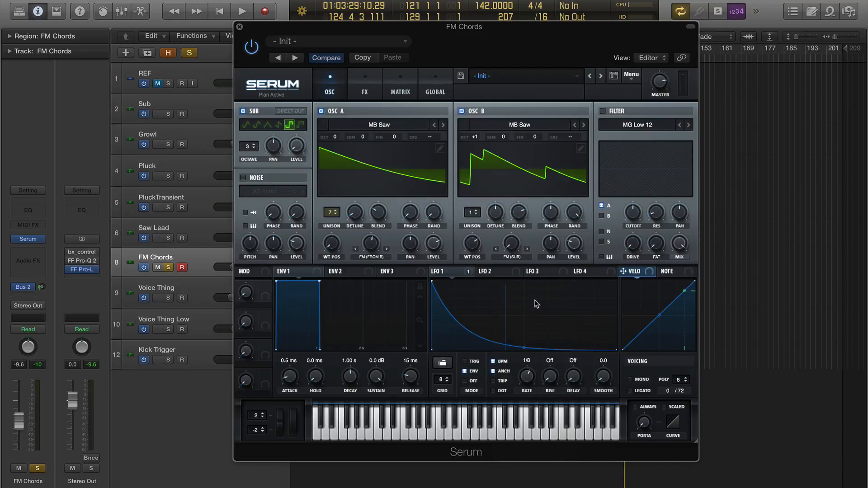
key(space)
drag(518, 251, 520, 221)
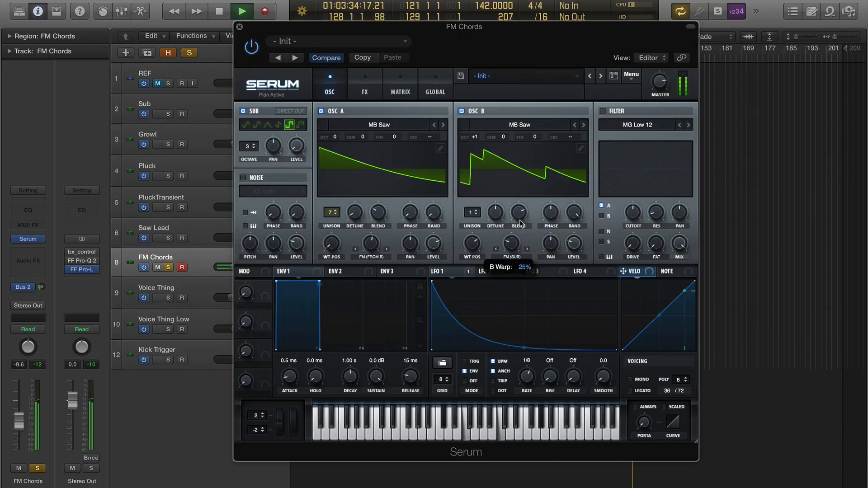
Raise the sub oscillator's level slightly and lower the synth's master volume.
mouse_move(296, 144)
mouse_down()
mouse_move(288, 104)
mouse_move(295, 133)
mouse_up()
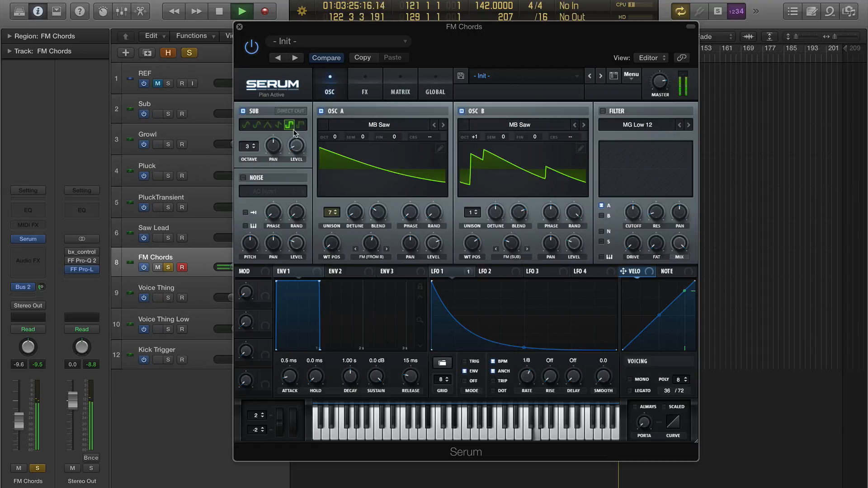
mouse_move(664, 85)
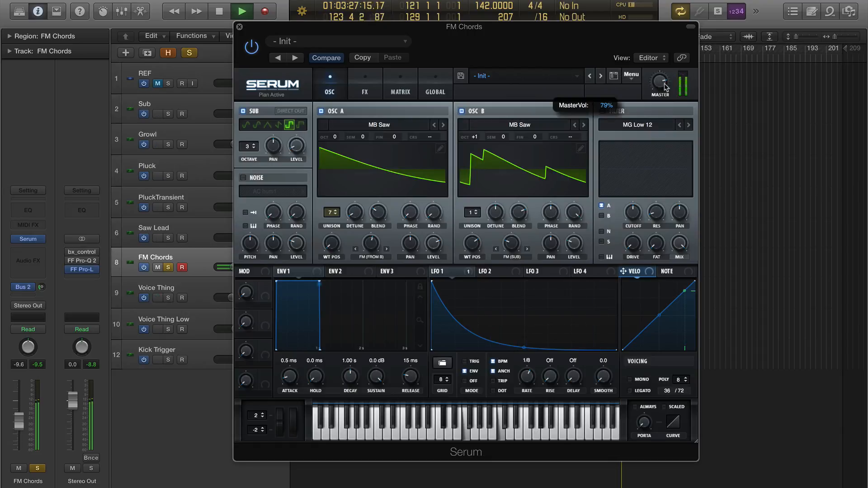
drag(665, 84, 667, 92)
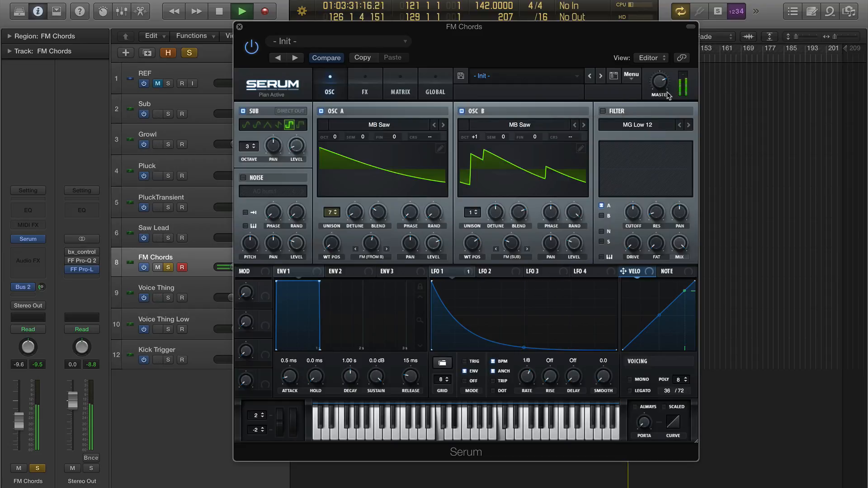
Enable the noise oscillator with the ARP circuit sample from the Analog category and set its level to 20%.
click(243, 178)
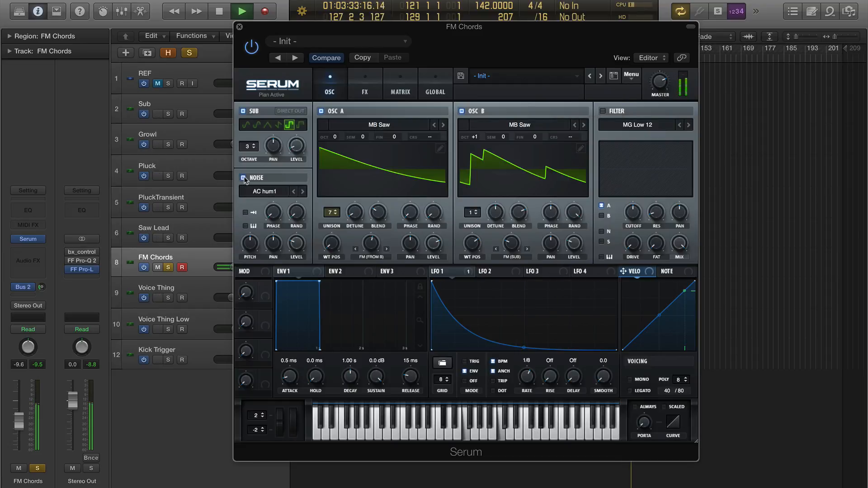
click(275, 192)
mouse_move(289, 208)
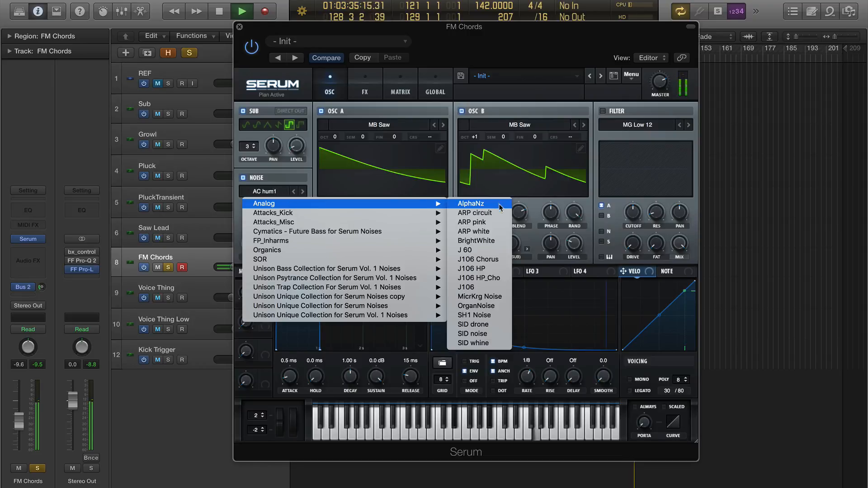
click(475, 213)
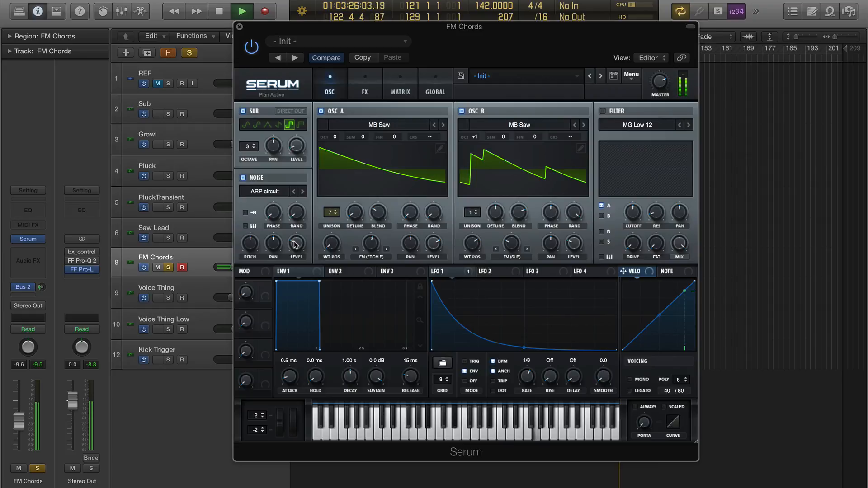
click(296, 245)
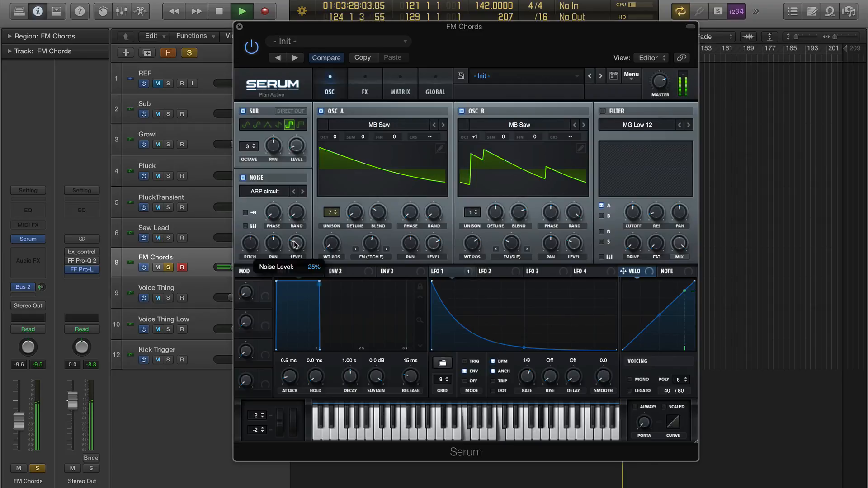
drag(295, 244, 298, 249)
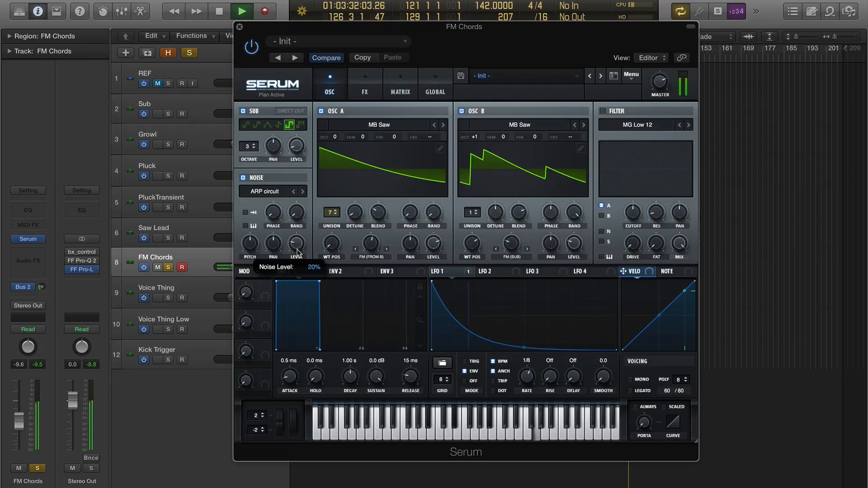
key(space)
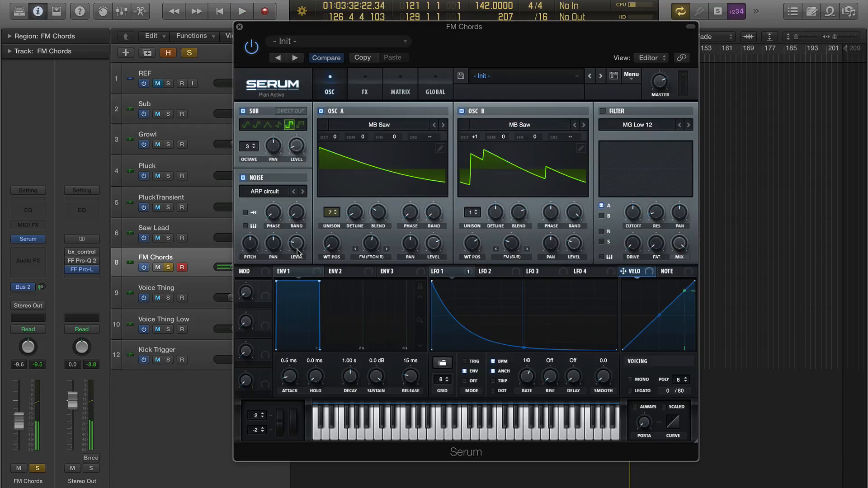
Enable the SoftClip distortion effect and set its drive to 100% while the chords play.
click(365, 87)
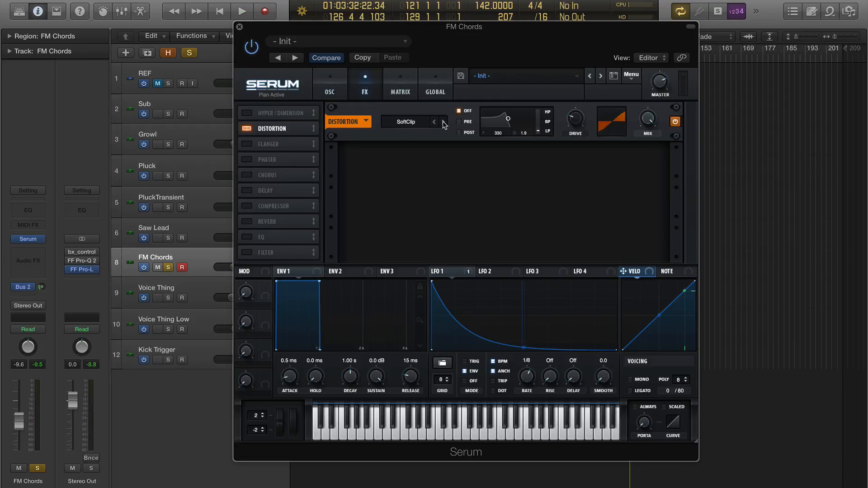
key(space)
drag(581, 120, 591, 21)
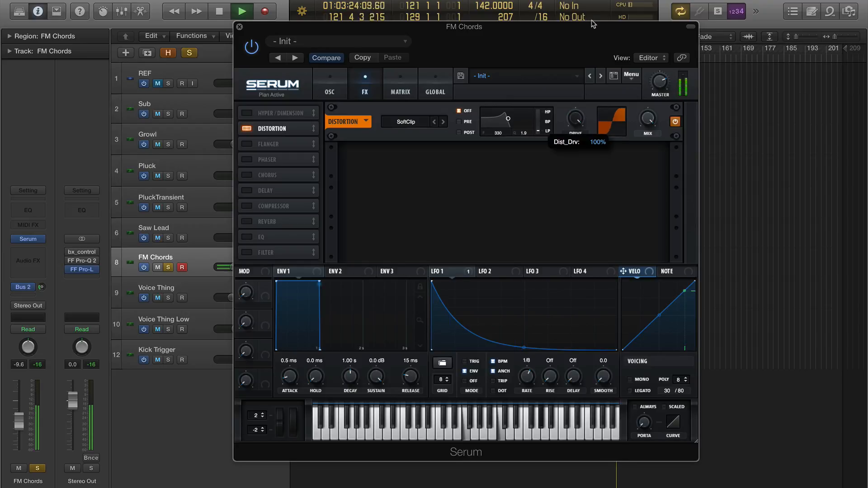
Enable the compressor effect in multiband mode and adjust its band gain.
click(247, 206)
click(549, 174)
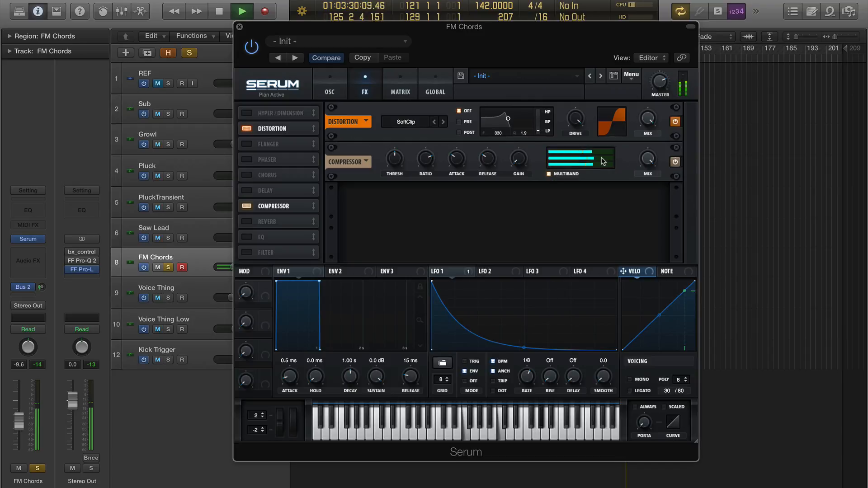
mouse_move(605, 161)
drag(605, 161, 616, 161)
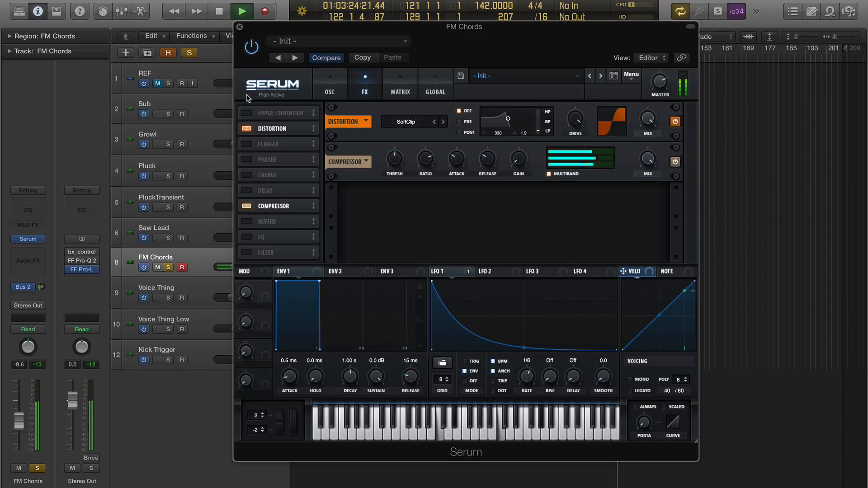
Add Hyper/Dimension after the compressor, lowering the Hyper mix and raising the Dimension mix to about 59%.
click(247, 113)
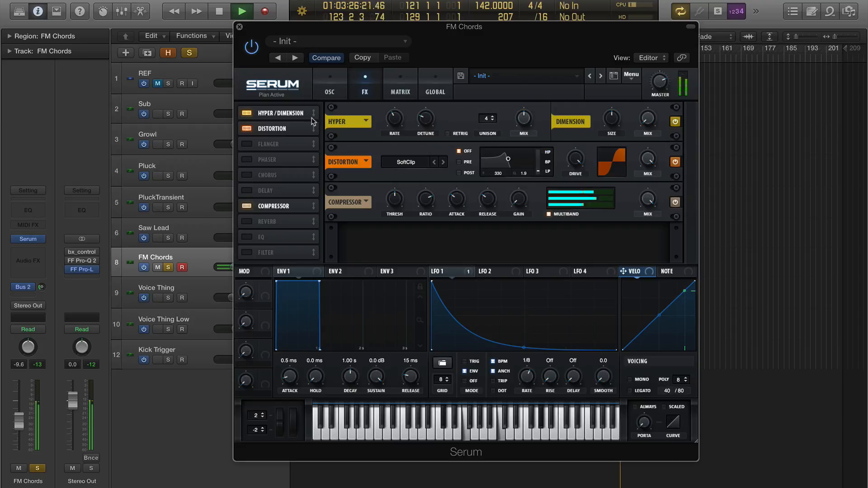
drag(304, 113, 310, 209)
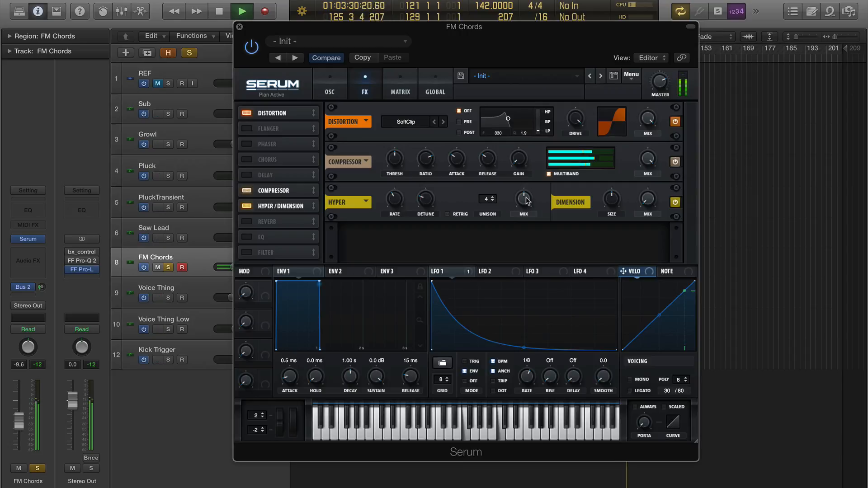
mouse_move(526, 200)
drag(525, 200, 535, 249)
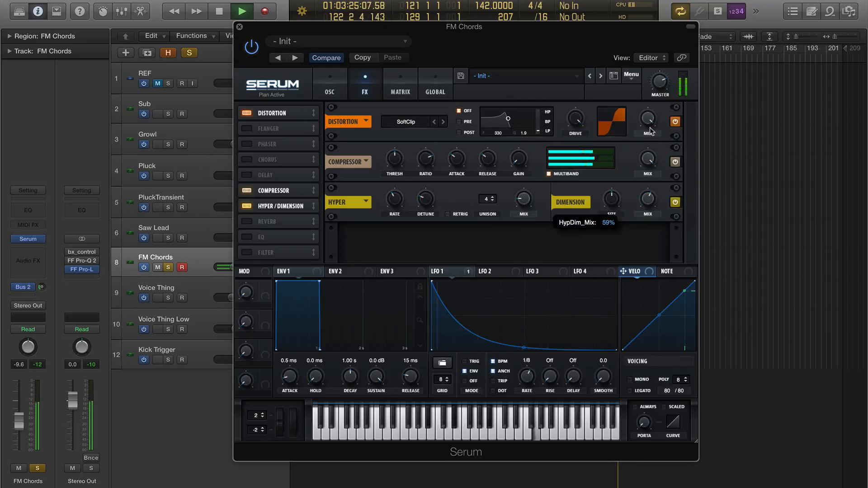
Raise the Dimension mix further and lower the Dimension size in the Hyper/Dimension effect.
drag(651, 120, 651, 109)
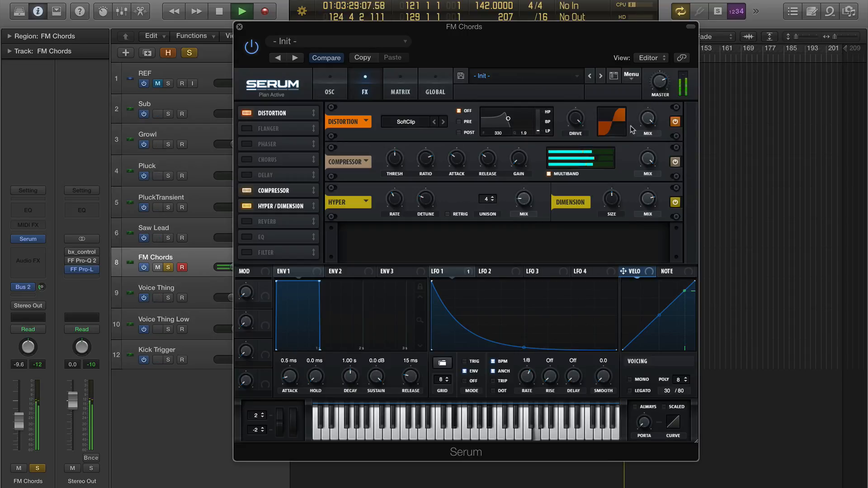
drag(611, 201, 619, 231)
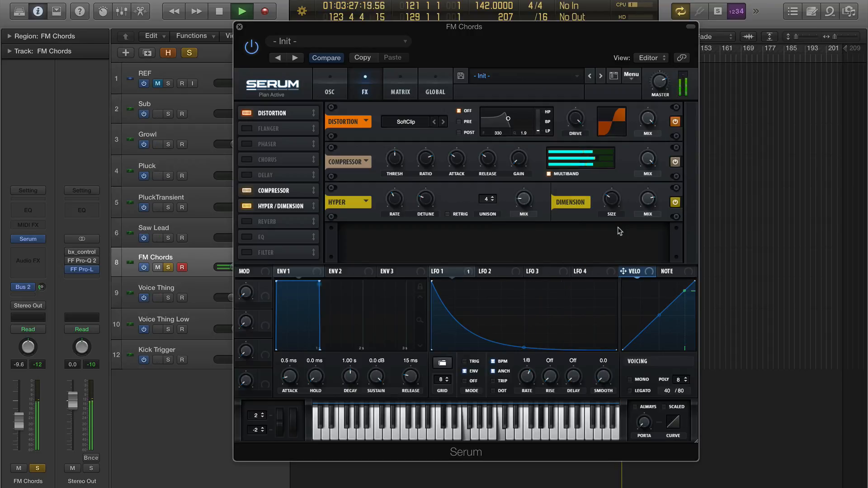
Add the EQ effect, set its low band to Peak, and boost that band slightly with a lowered Q while the chords play.
key(space)
click(246, 237)
click(472, 243)
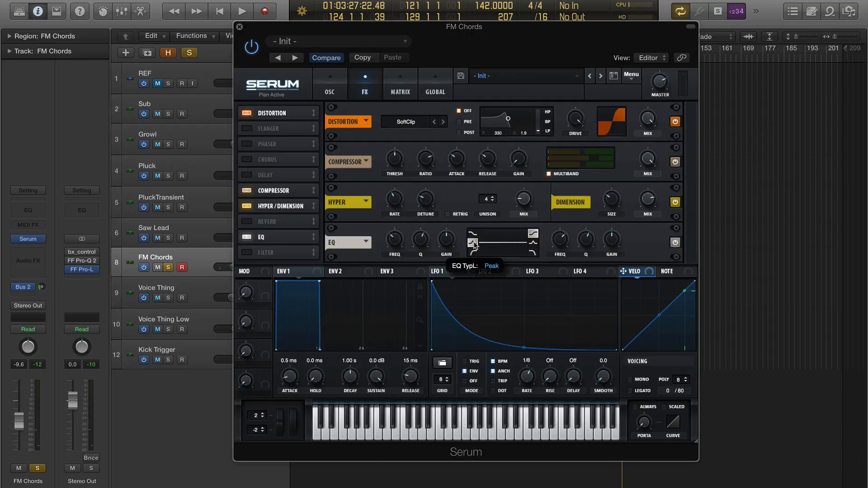
drag(446, 237, 398, 237)
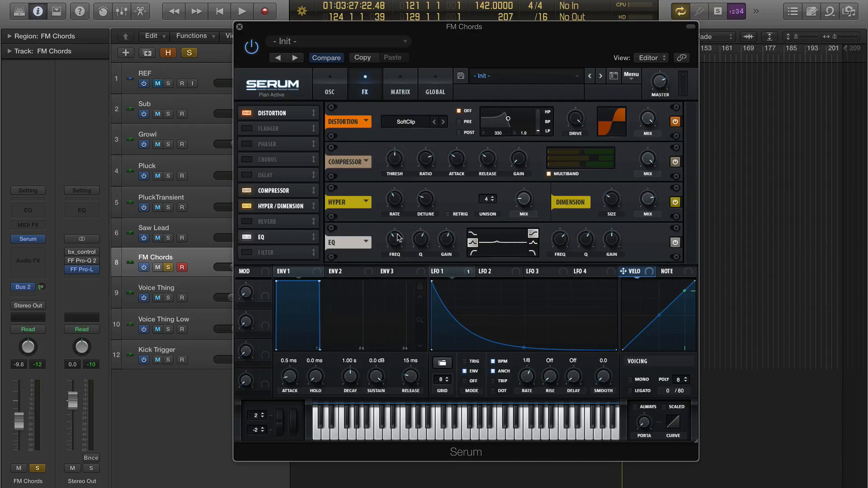
key(space)
drag(418, 254, 425, 271)
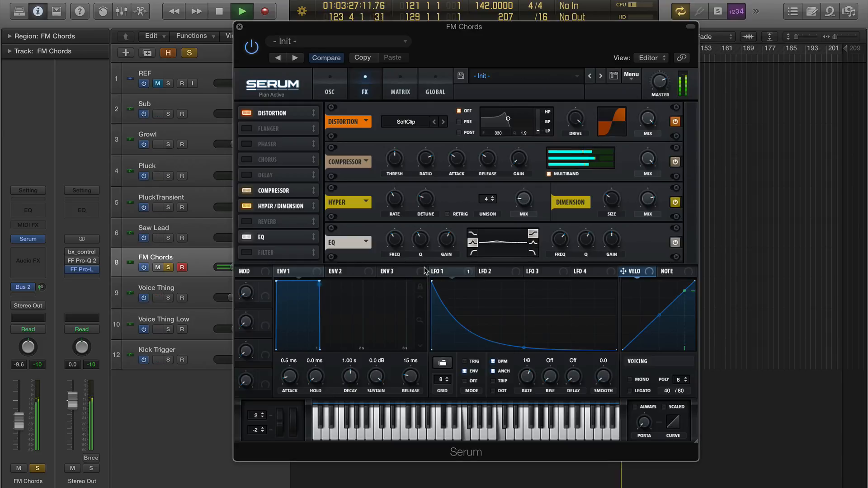
click(677, 242)
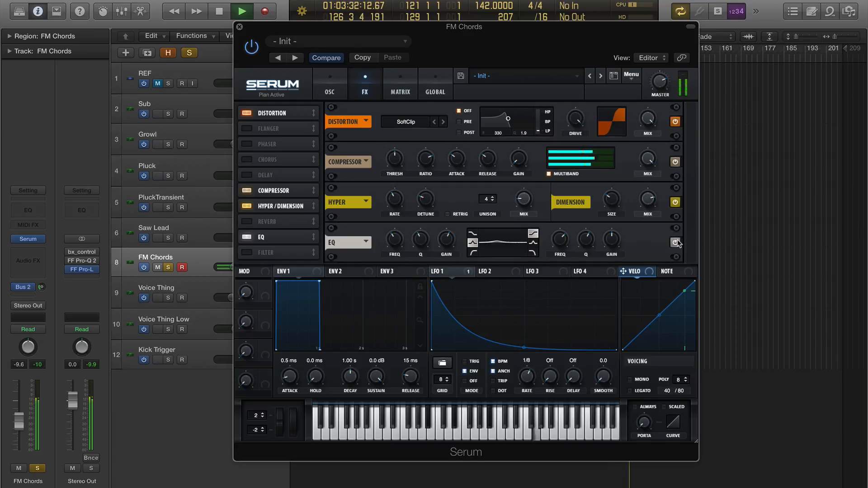
Set the EQ's high band to Peak, boost its gain, and adjust its frequency and Q.
click(533, 242)
drag(610, 240, 610, 220)
drag(559, 241, 564, 223)
drag(617, 239, 589, 259)
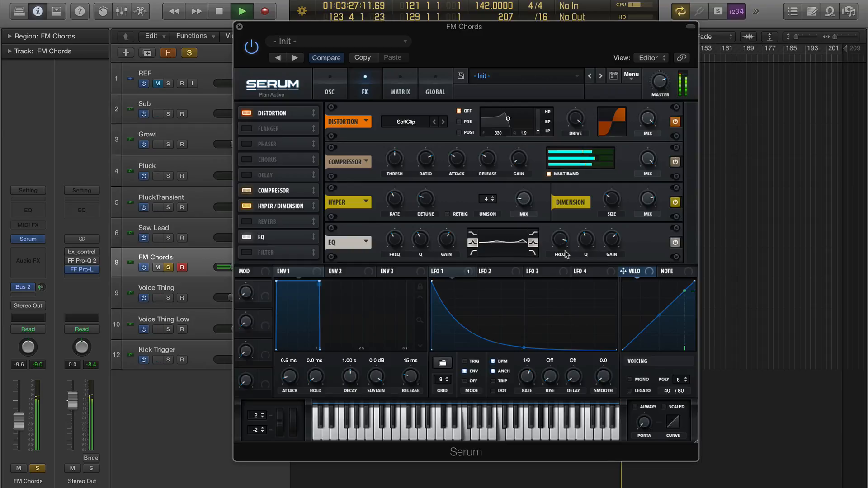
Add a Hall reverb, move it after the EQ in the effects chain, and raise its mix slightly.
click(247, 222)
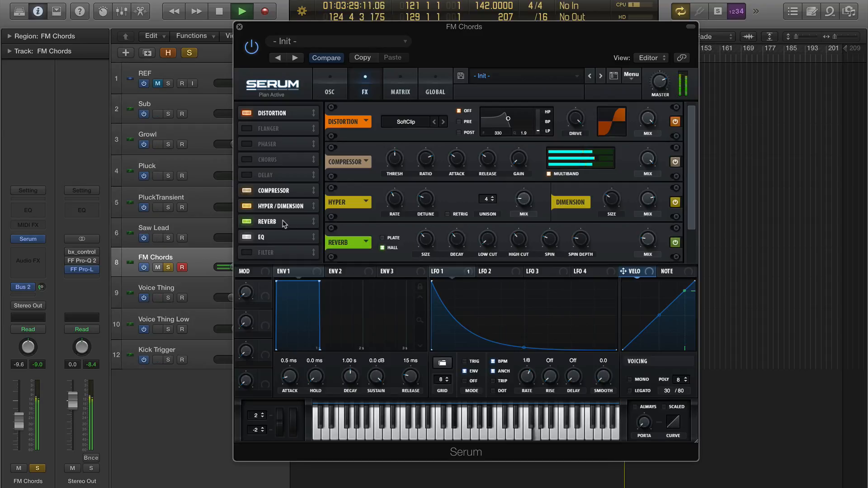
scroll(696, 190, down, 2)
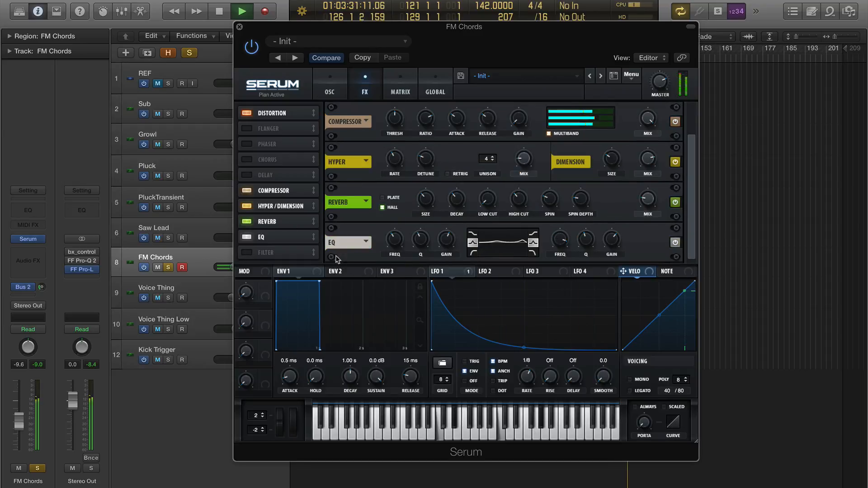
drag(311, 225, 312, 238)
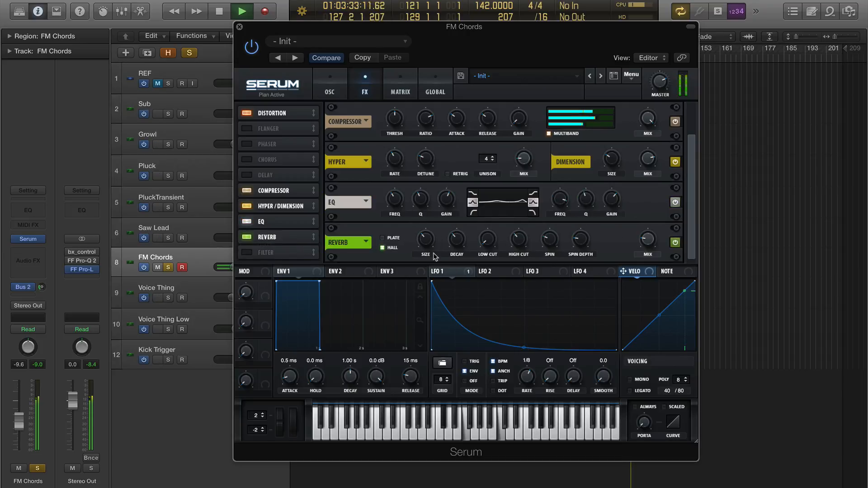
mouse_move(645, 244)
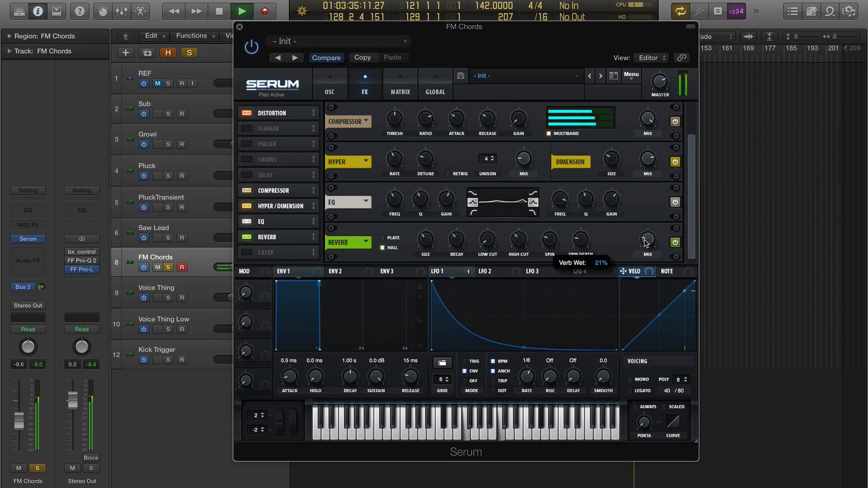
drag(645, 244, 645, 242)
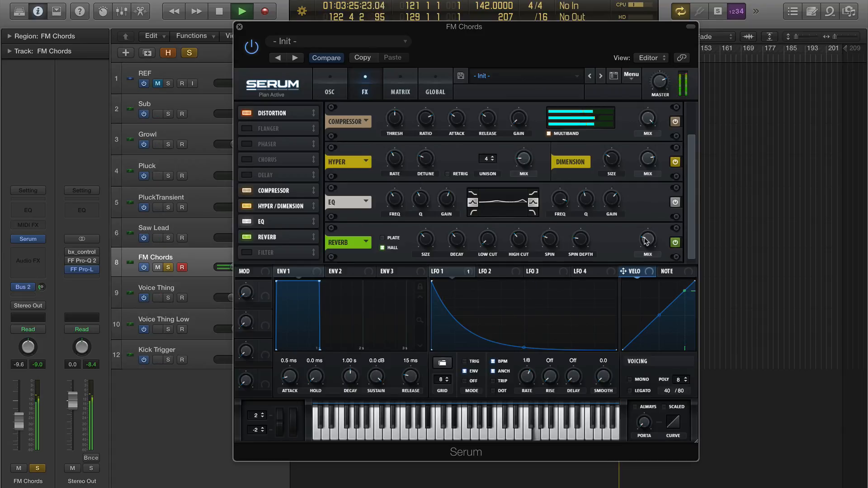
key(space)
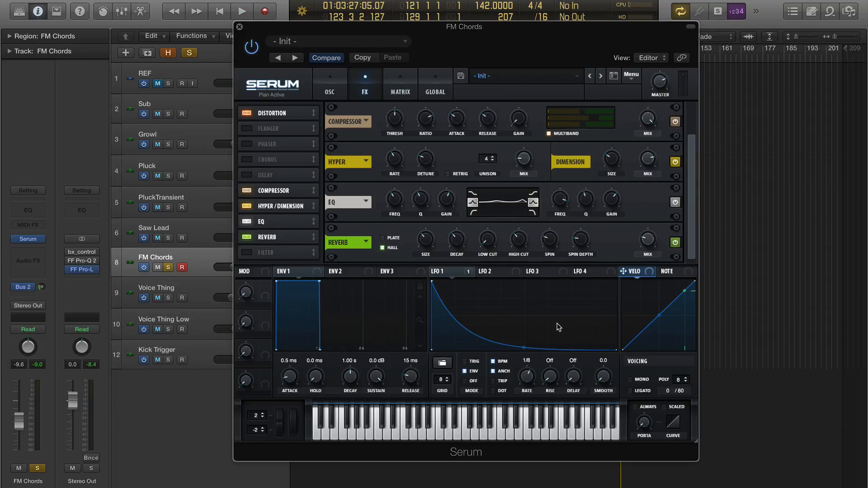
Enable Legato voicing, play the chords, and return to the oscillator page.
click(630, 391)
key(space)
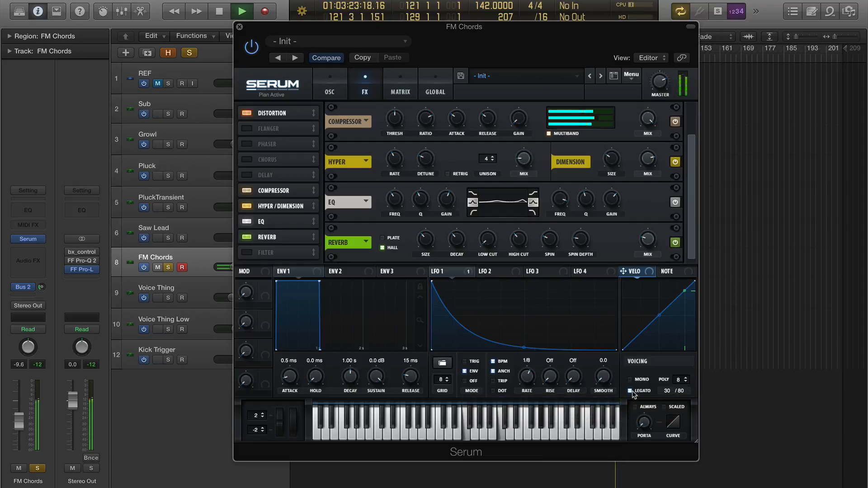
click(329, 81)
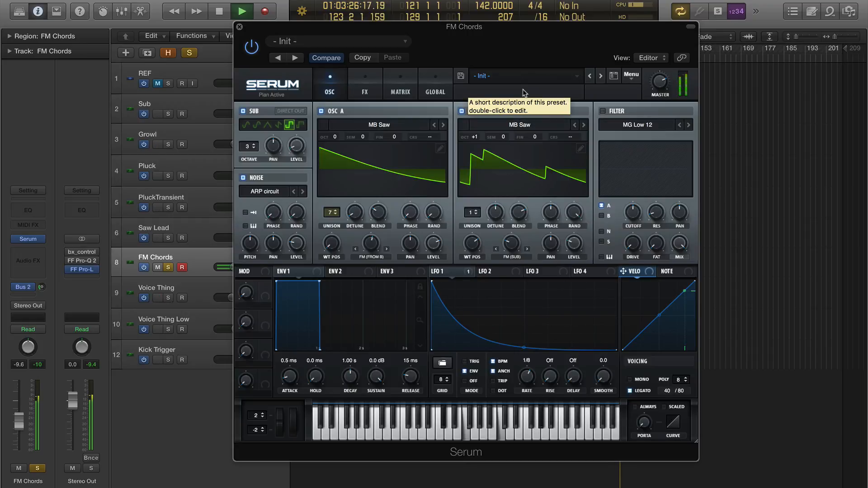
Compare the FM Chords track in the full mix with its soloed sound, and stop playback.
click(168, 268)
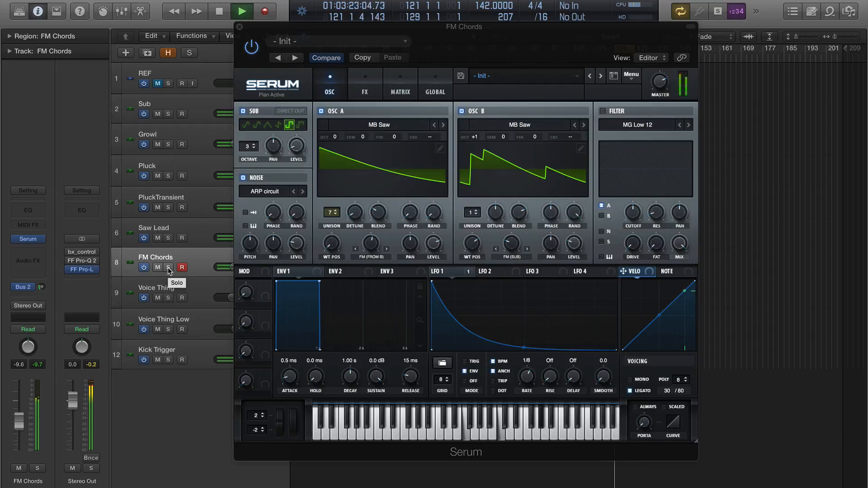
click(168, 267)
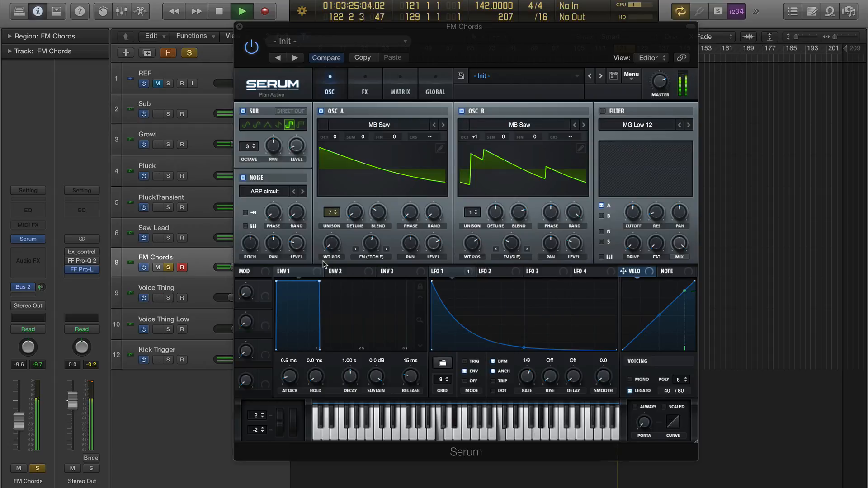
key(space)
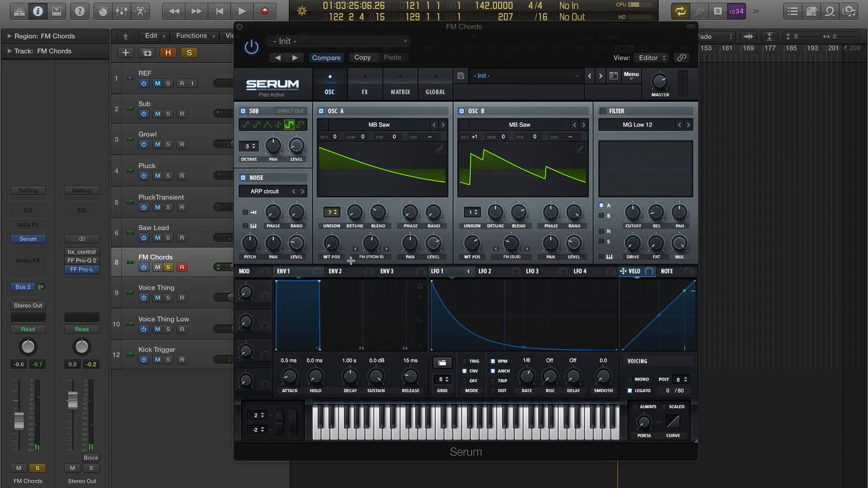
Lower Oscillator A's unison detune almost to zero and fine-tune its FM amount from Oscillator B while the chords play.
click(376, 244)
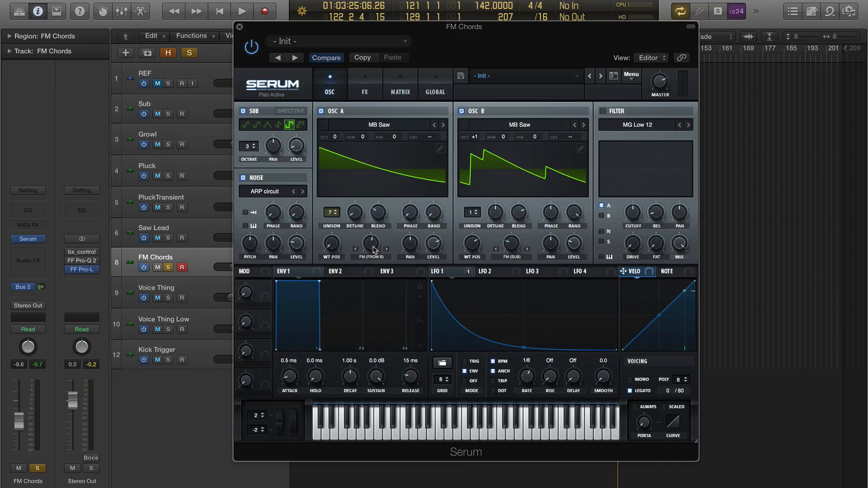
mouse_move(355, 213)
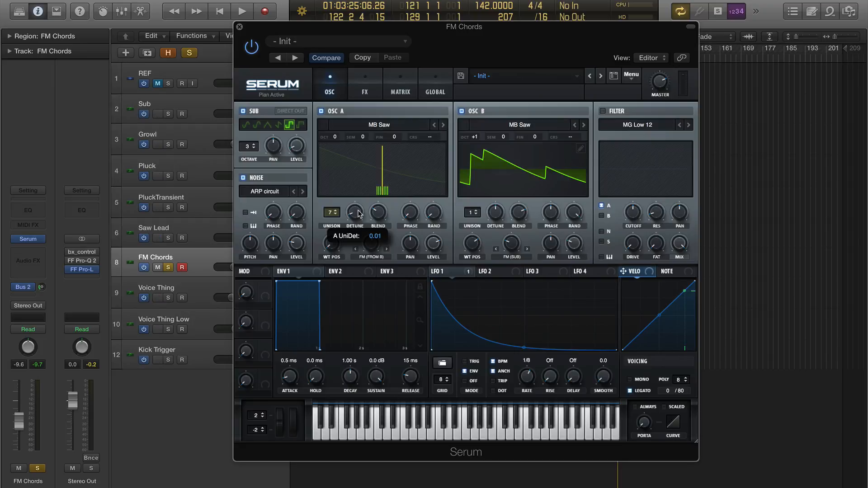
drag(358, 209, 359, 216)
key(space)
drag(358, 216, 361, 220)
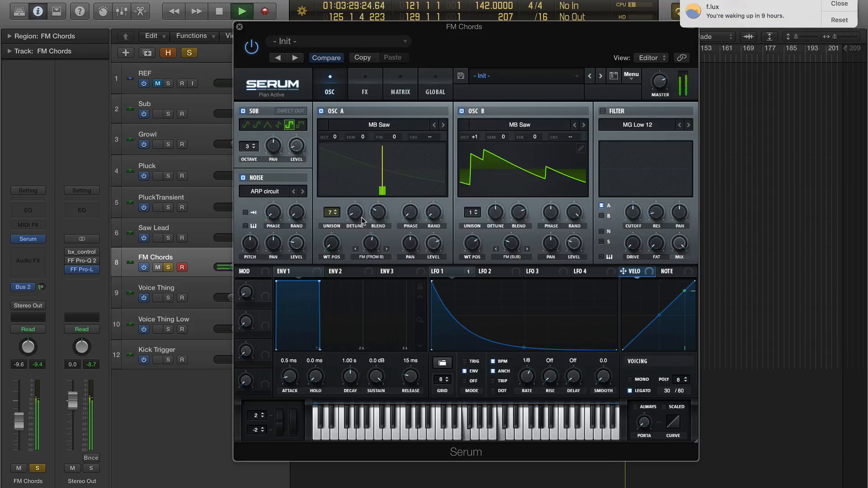
mouse_move(373, 246)
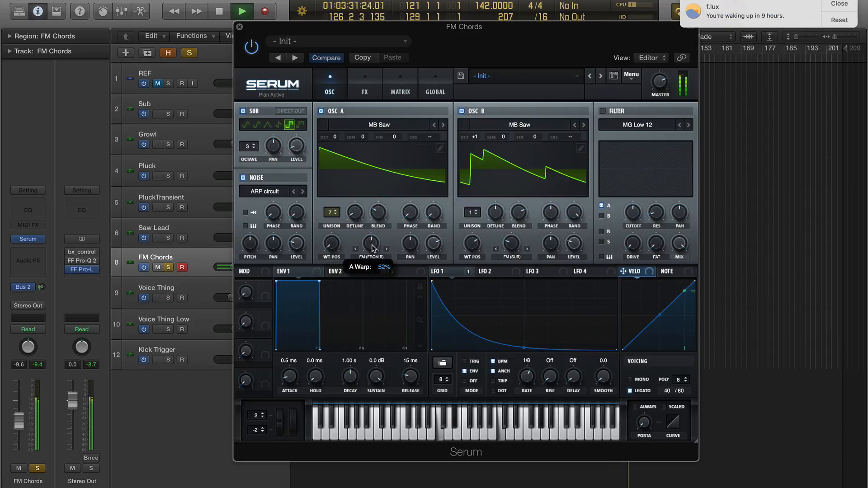
drag(373, 242, 374, 244)
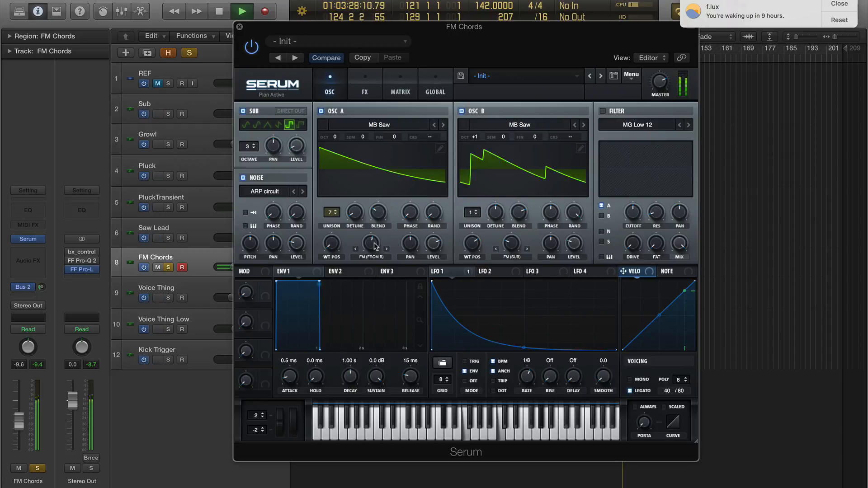
Unsolo the FM Chords track and examine the repeating note pattern of the Pluck and PluckTransient regions.
click(167, 267)
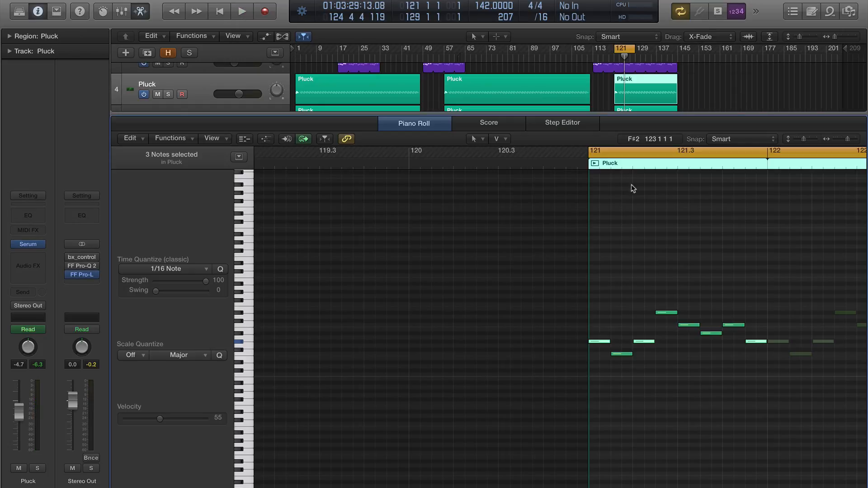
scroll(630, 186, right, 5)
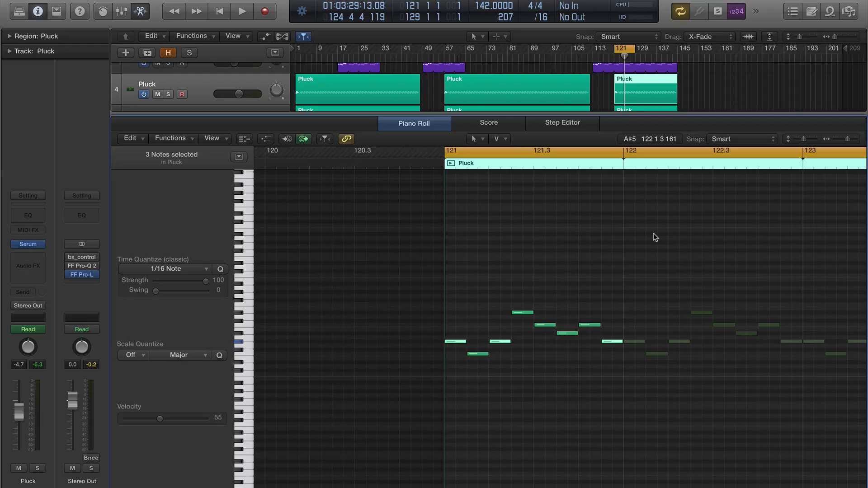
scroll(654, 233, down, 6)
scroll(635, 238, up, 4)
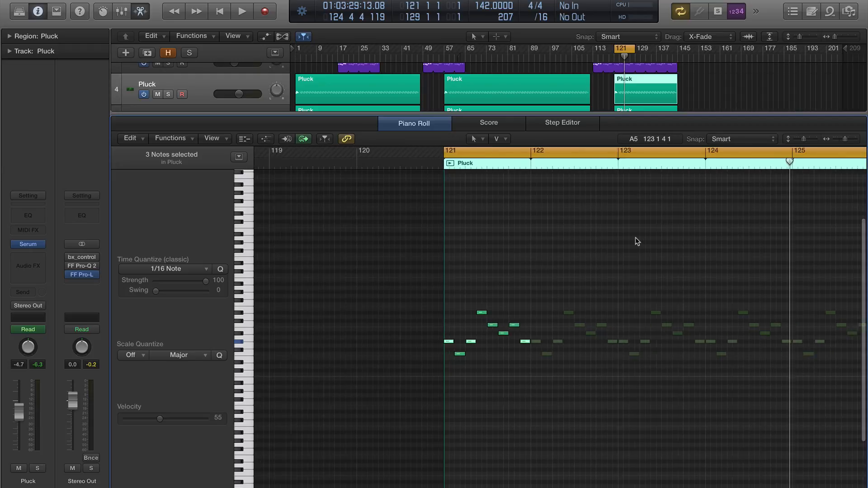
scroll(636, 238, up, 1)
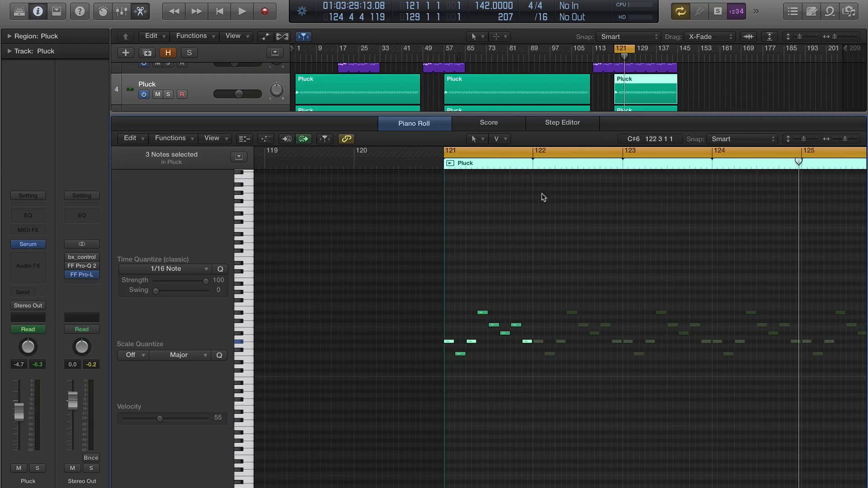
scroll(628, 104, down, 2)
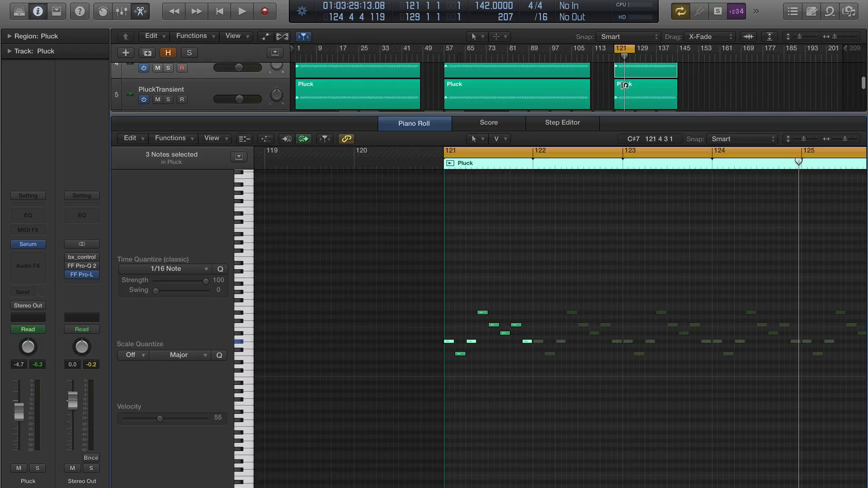
click(616, 99)
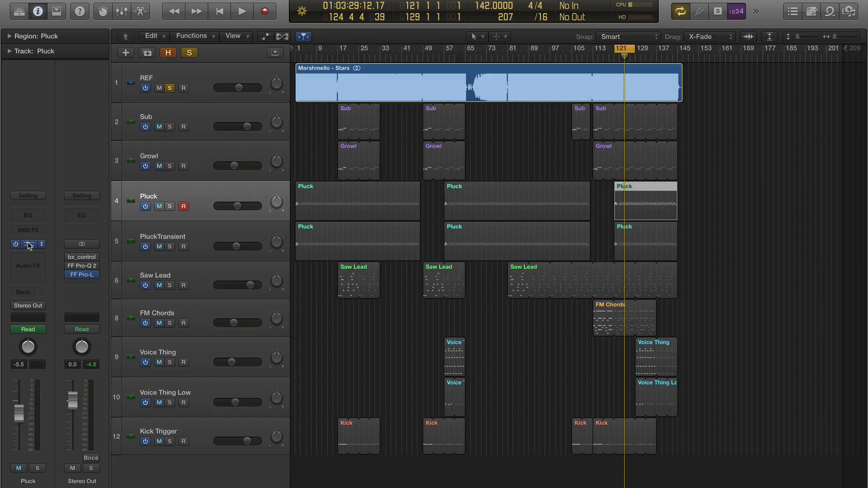
Open the Pluck track's Serum instrument and initialise its preset.
click(28, 245)
drag(297, 33, 496, 37)
click(683, 22)
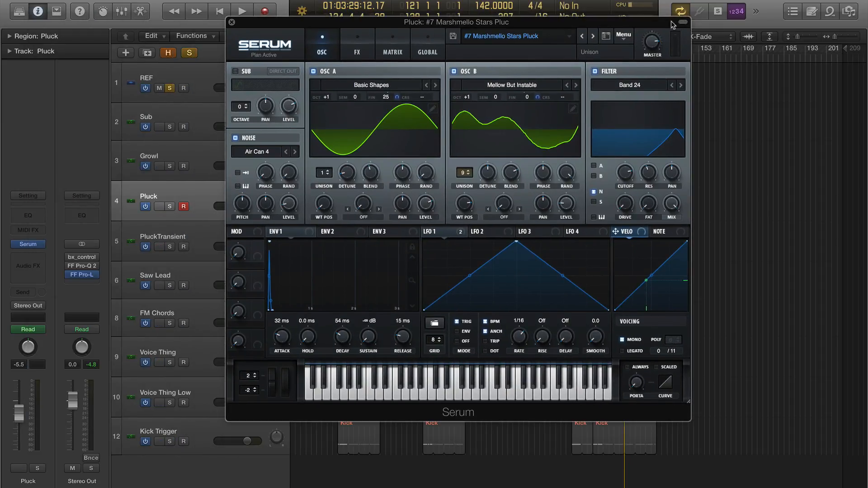
click(624, 35)
click(644, 85)
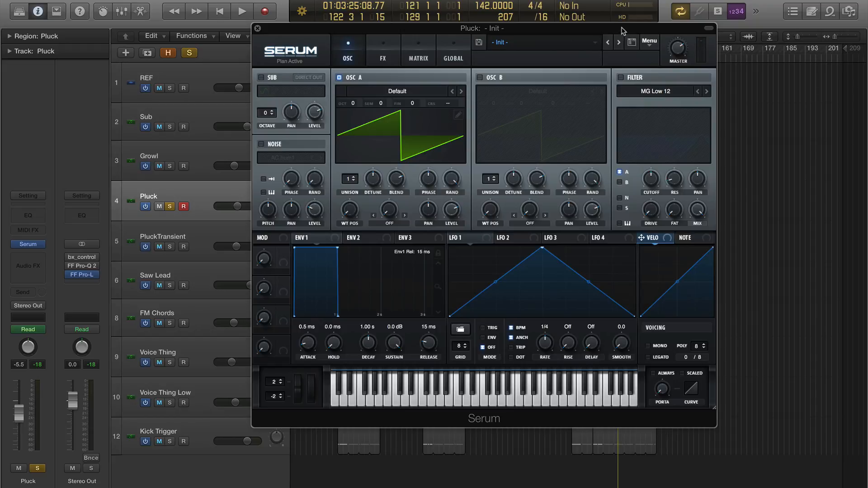
drag(624, 25, 609, 41)
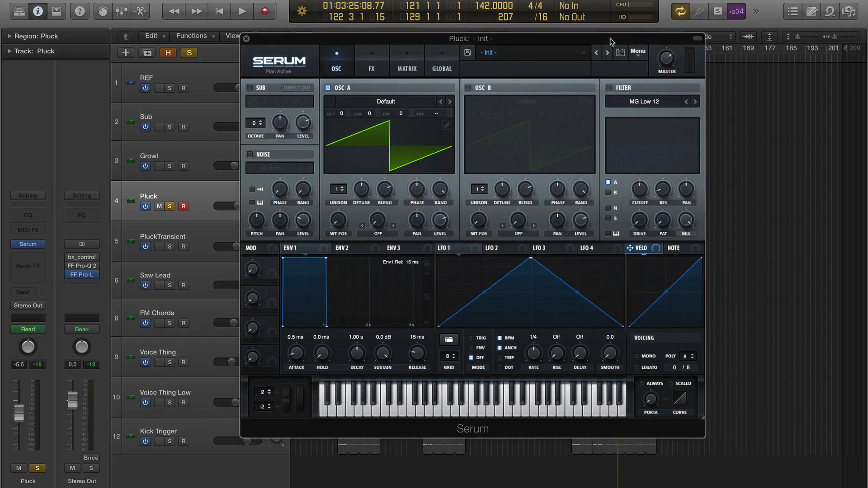
Set voicing to Mono and Oscillator A's random phase to 0%, raise its octave to +1, and start playback.
click(636, 357)
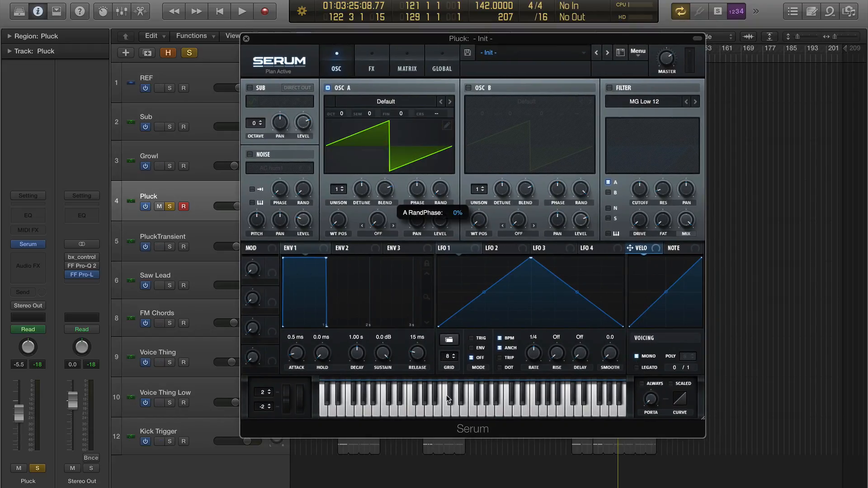
mouse_move(343, 117)
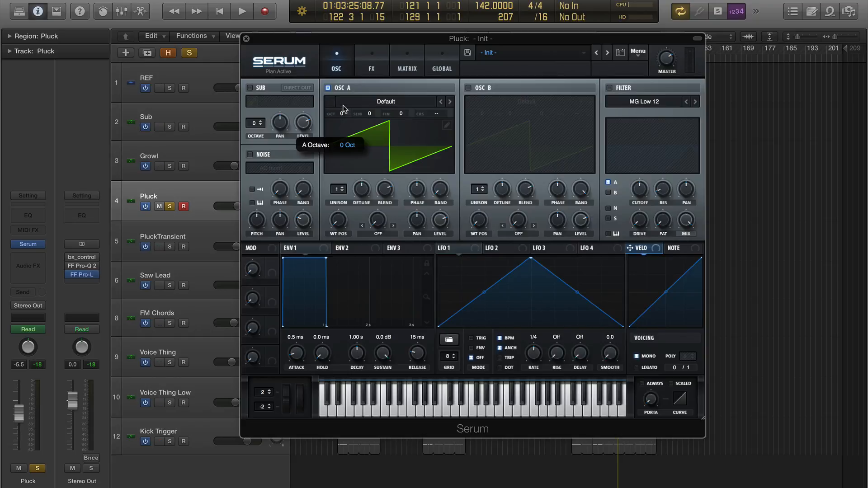
drag(343, 109, 344, 105)
key(space)
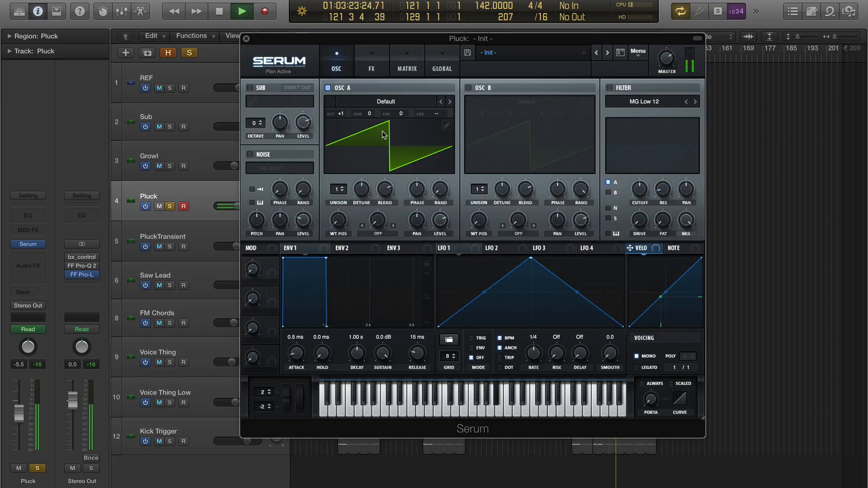
Load the Analog wavetable Basic Shapes into Oscillator A and play the pluck with it.
key(space)
click(404, 102)
mouse_move(410, 115)
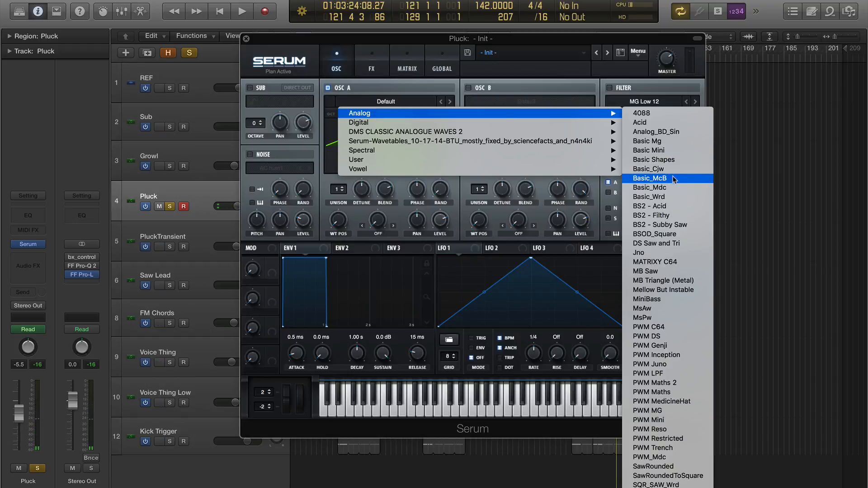
click(671, 159)
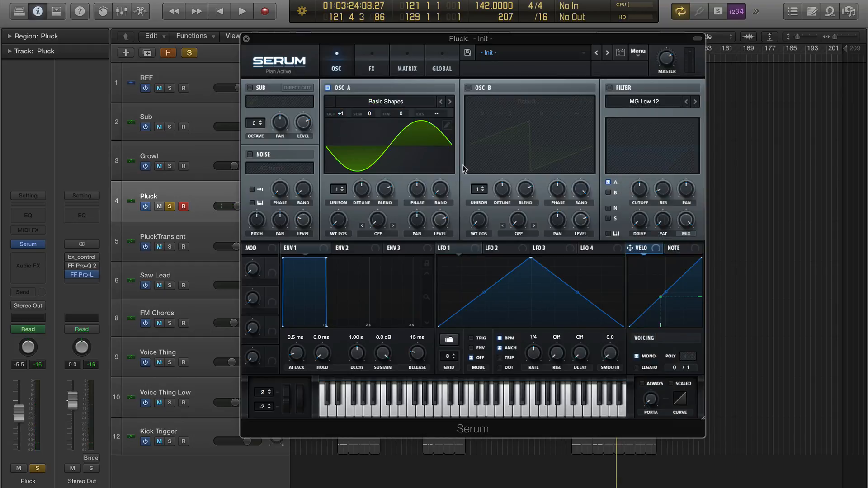
key(space)
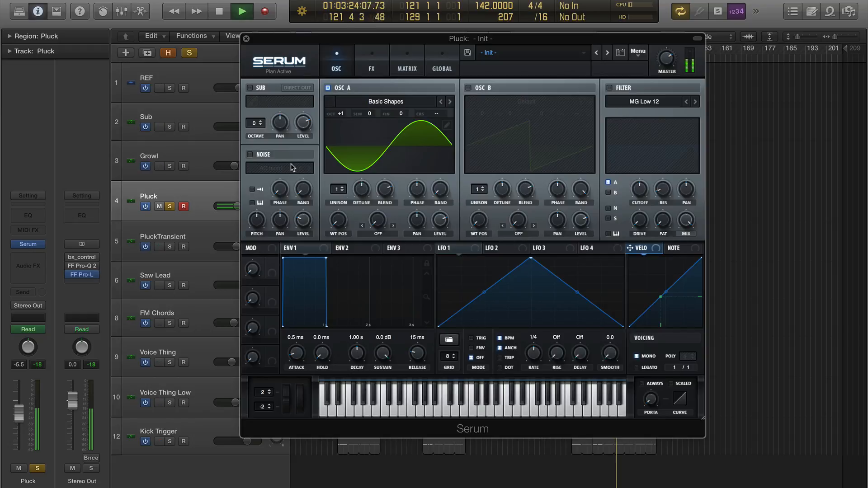
Enable the noise oscillator with the Organics sample Air Can 4 and fine-tune its level during playback.
key(space)
click(250, 155)
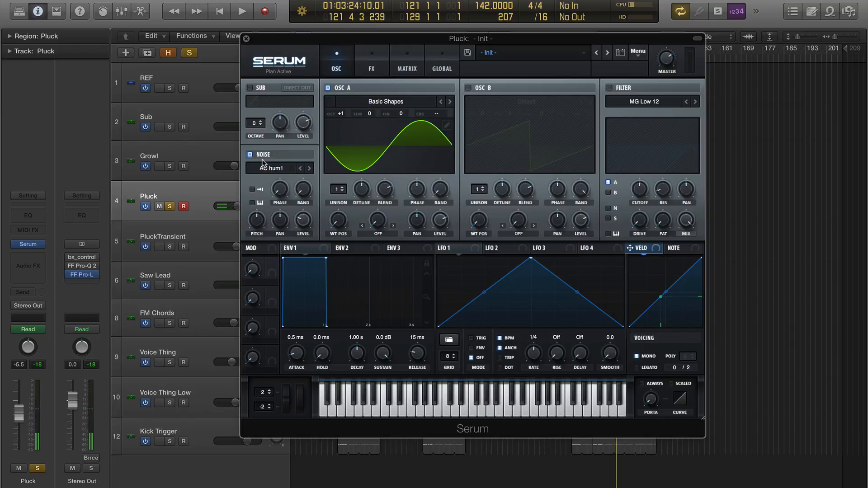
click(277, 168)
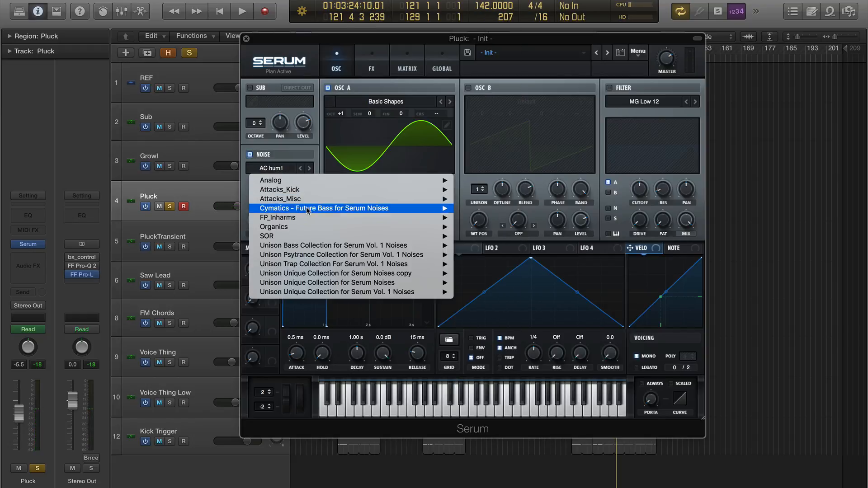
mouse_move(310, 228)
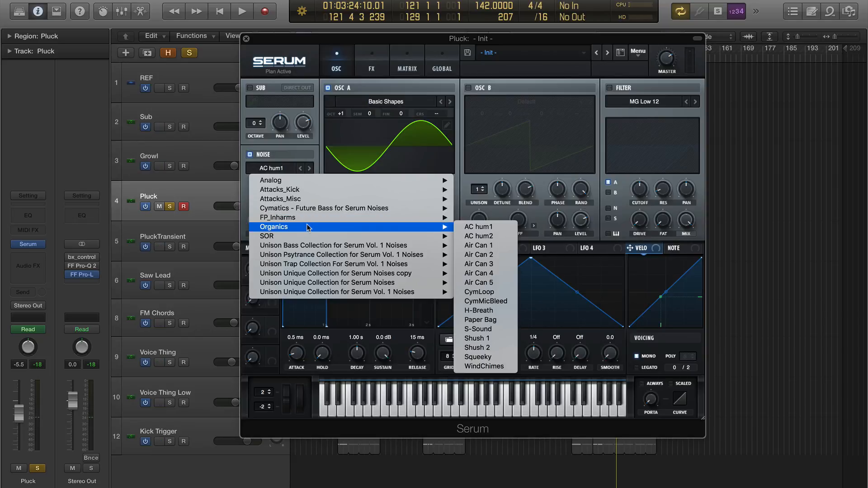
click(492, 273)
key(space)
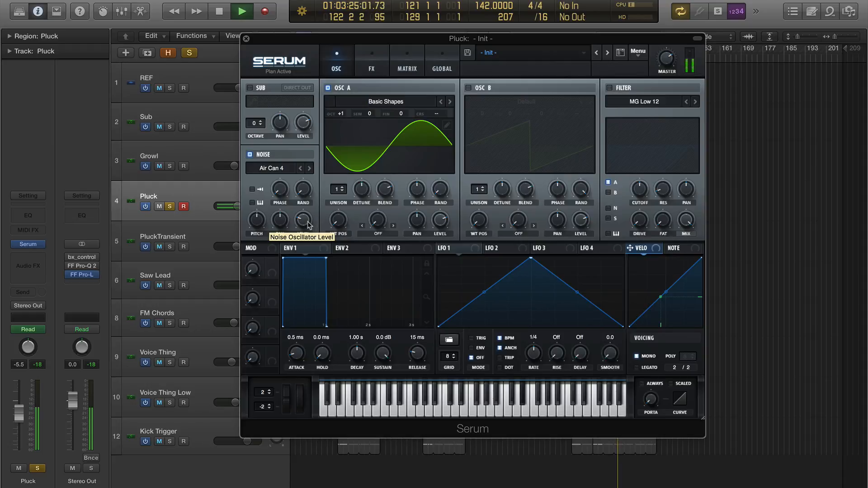
drag(314, 224, 307, 228)
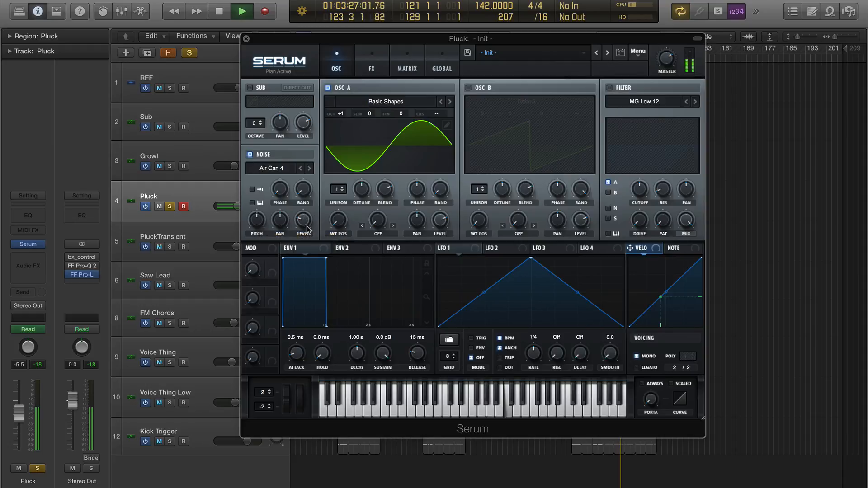
key(space)
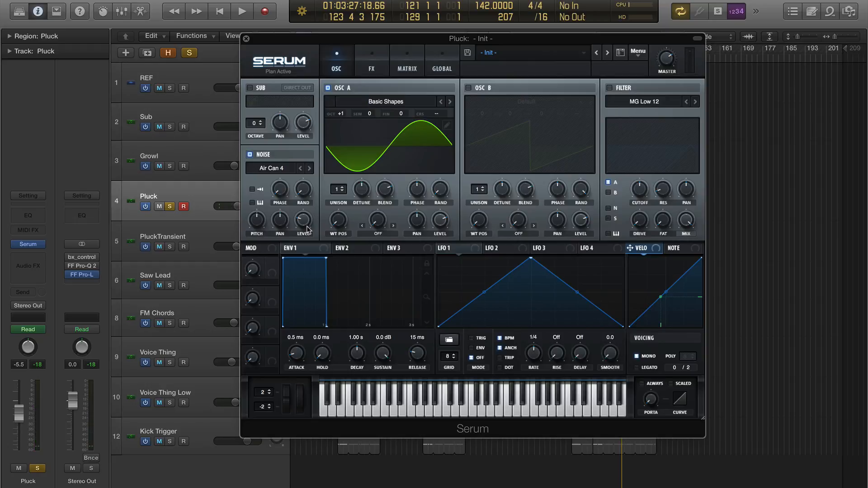
During playback, bring Envelope 1's sustain fully down to -∞ dB and shorten its decay to 53 ms.
key(space)
drag(383, 353, 378, 421)
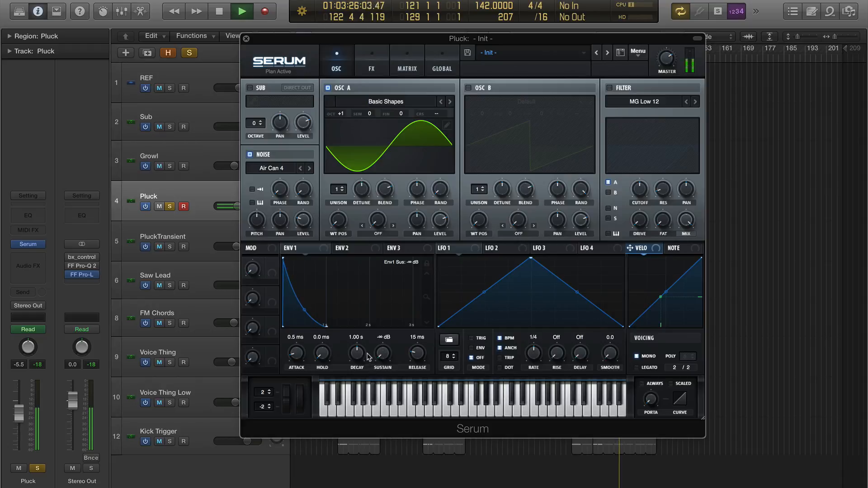
drag(362, 355, 361, 384)
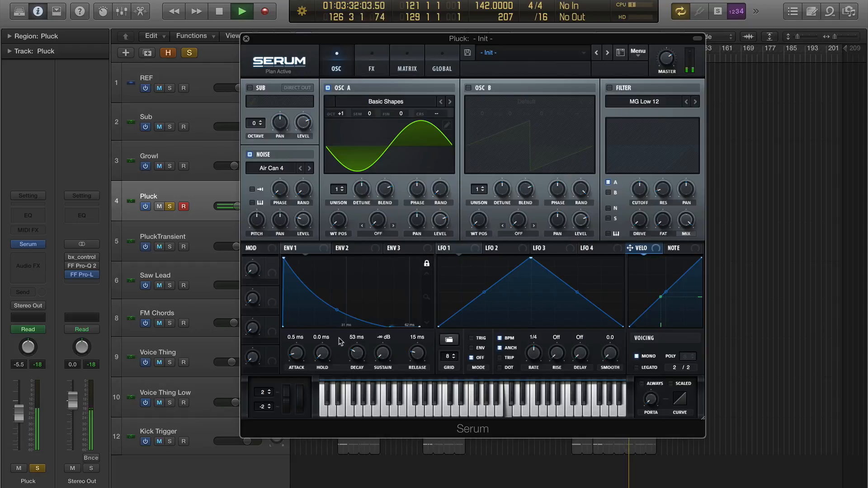
Set Envelope 1's attack to 32 ms, adjust its attack and decay curves, and replay the pluck.
mouse_move(299, 353)
mouse_down()
mouse_move(299, 344)
mouse_move(300, 358)
mouse_up()
drag(299, 355, 298, 351)
drag(305, 307, 303, 300)
drag(363, 310, 362, 310)
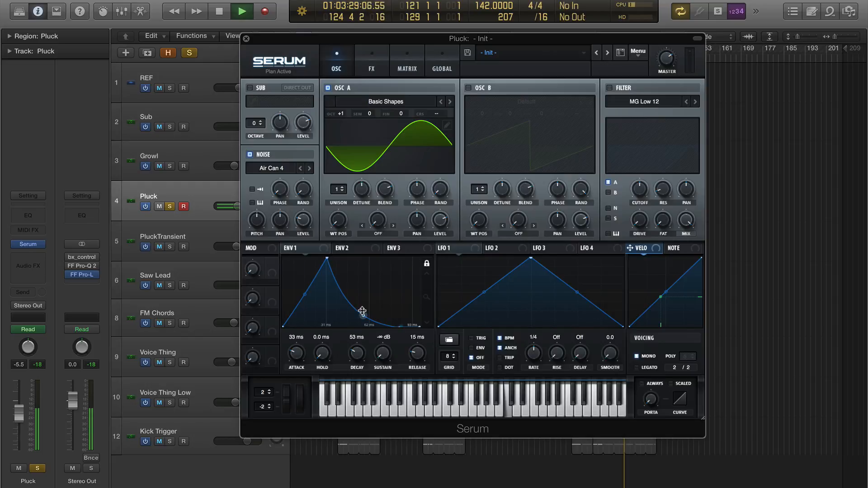
drag(299, 353, 299, 354)
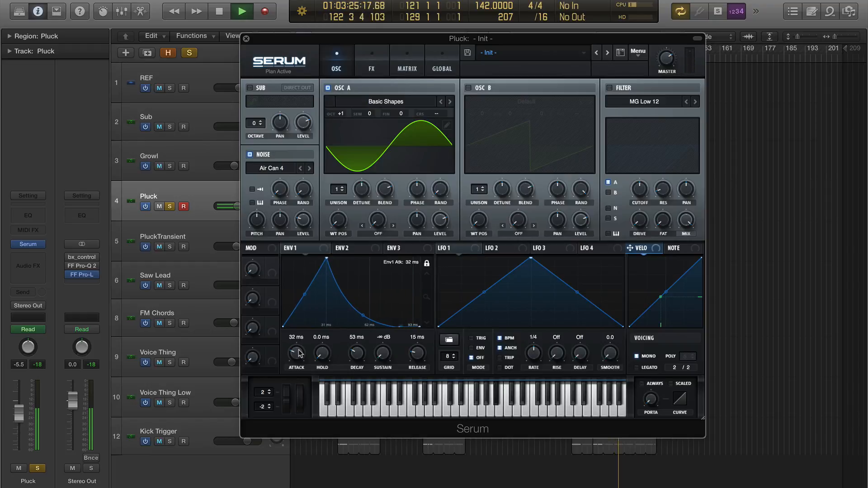
key(space)
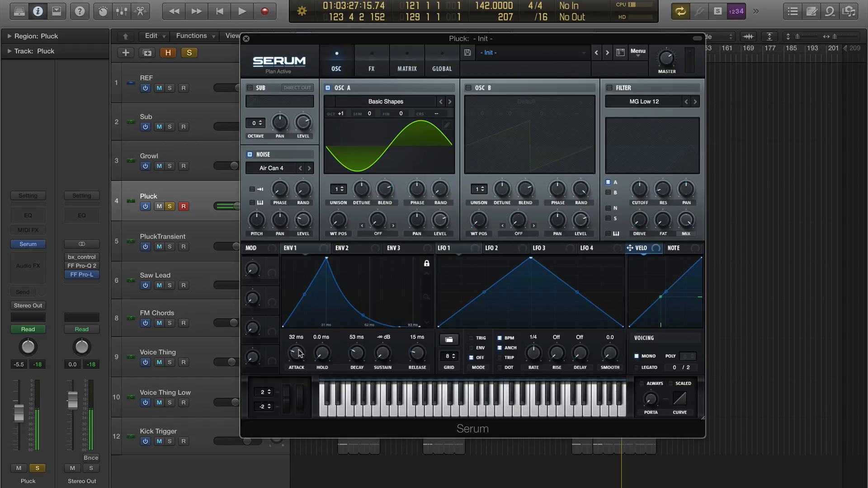
key(space)
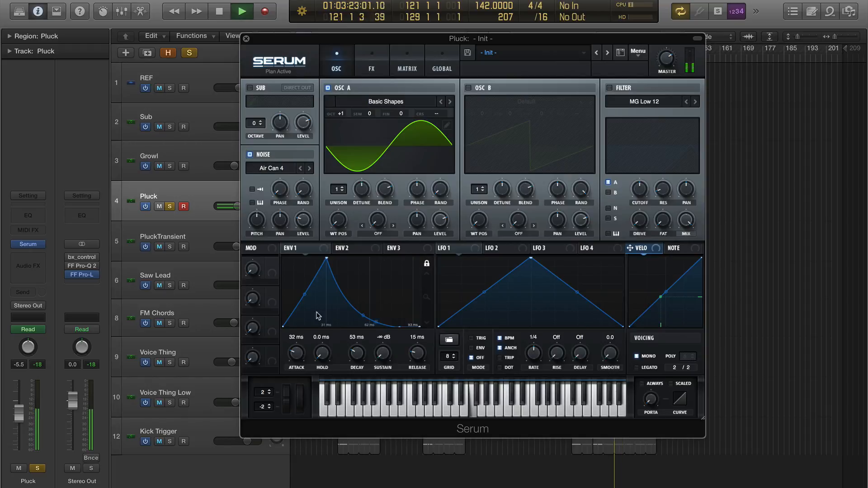
Add a Tube distortion effect to the pluck and raise its drive to about 52% while listening.
click(373, 68)
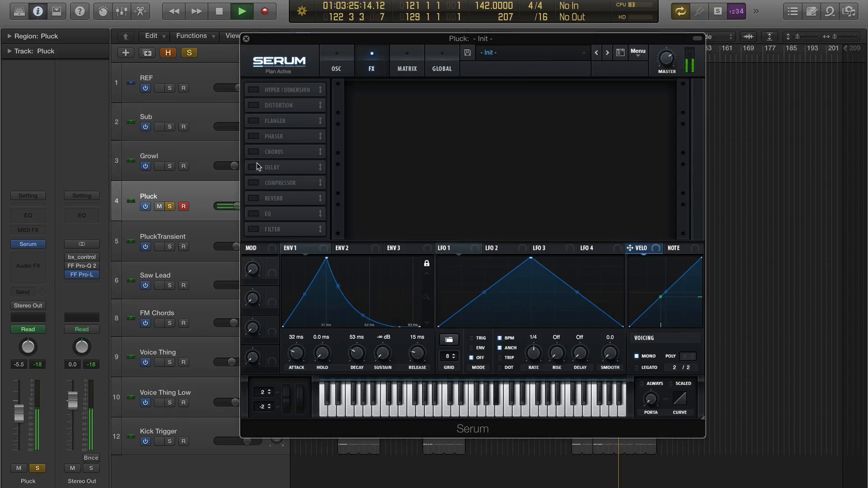
click(255, 108)
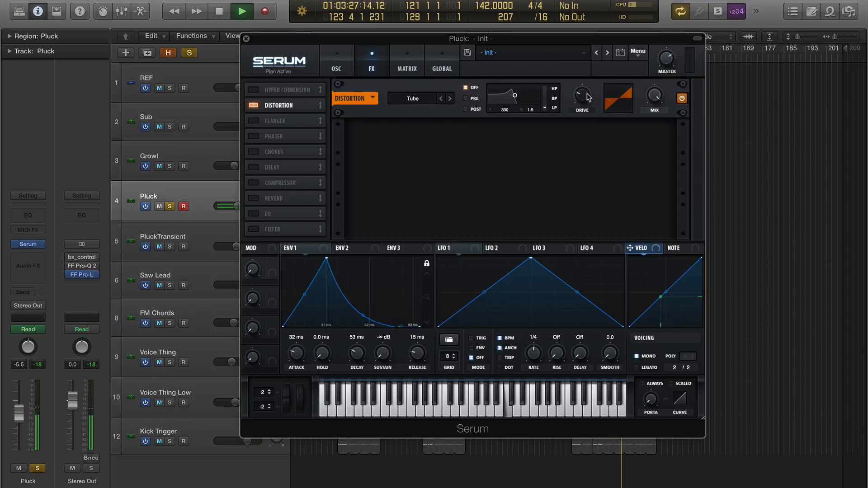
drag(582, 100, 585, 74)
mouse_move(584, 97)
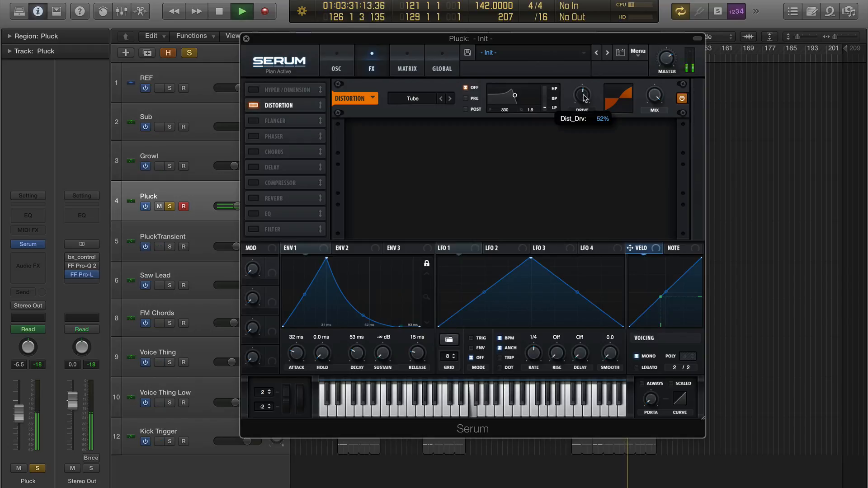
drag(583, 95, 584, 93)
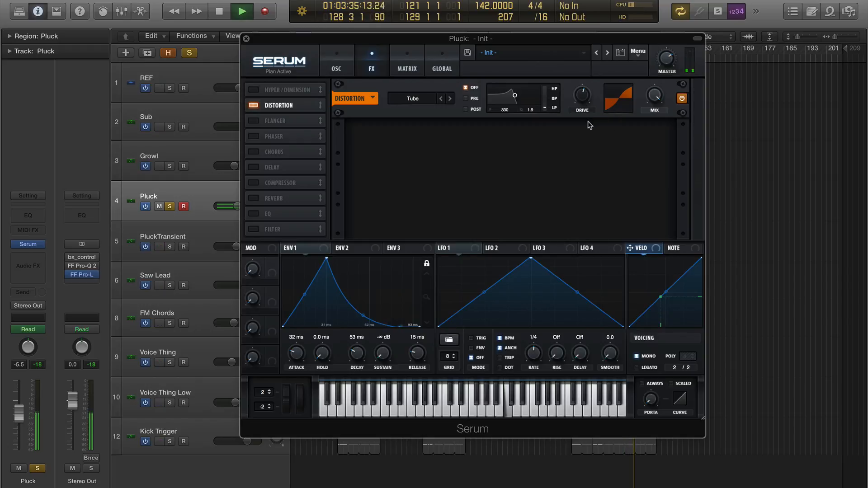
key(space)
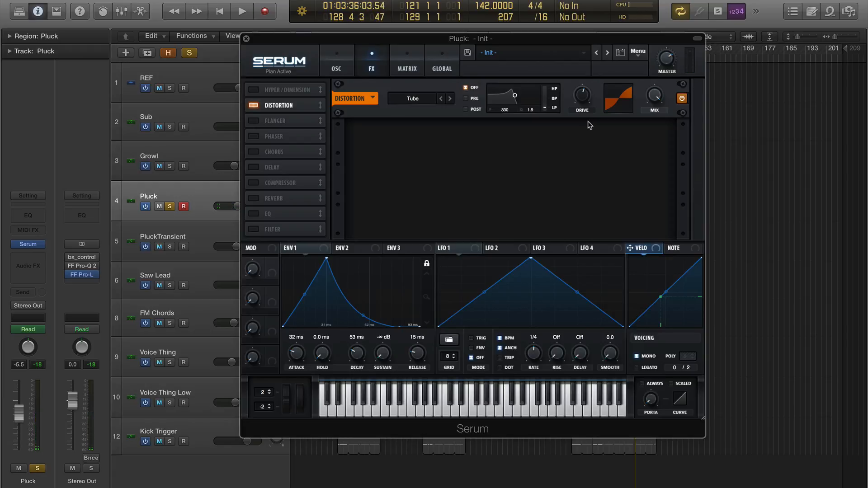
Solo the REF track and loop its playback over the cycle range from bar 71 to bar 73.
drag(559, 39, 589, 264)
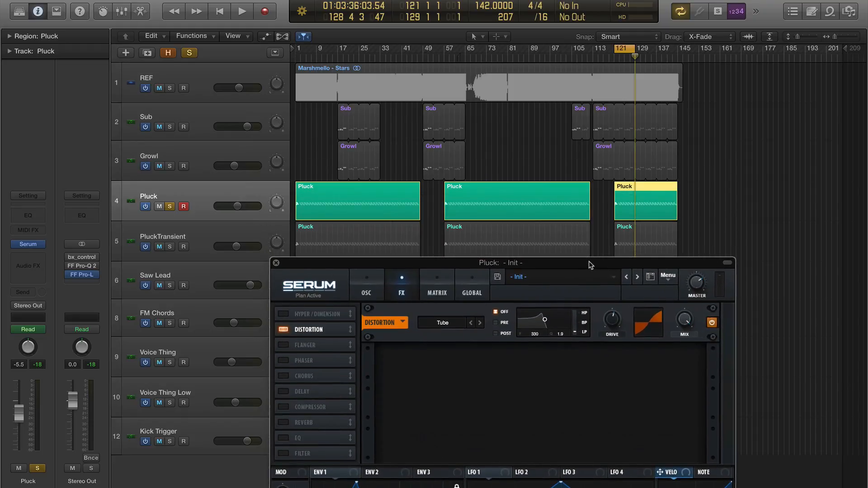
drag(474, 48, 485, 51)
scroll(485, 51, up, 5)
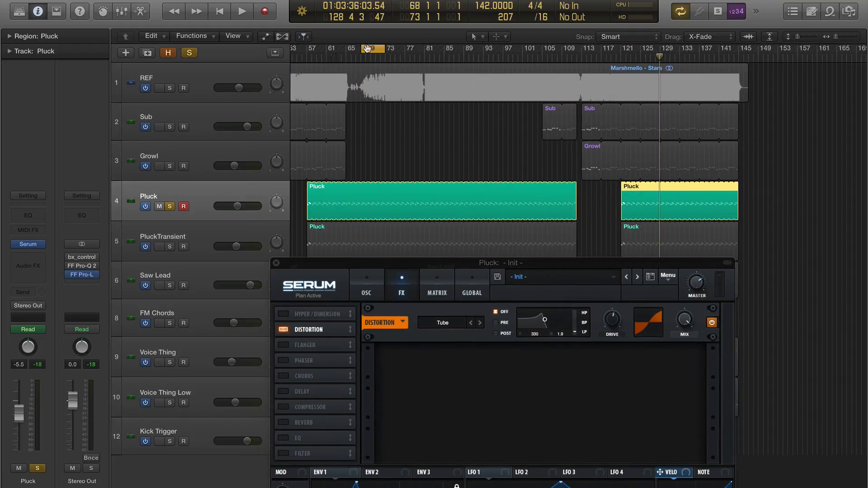
drag(371, 49, 383, 49)
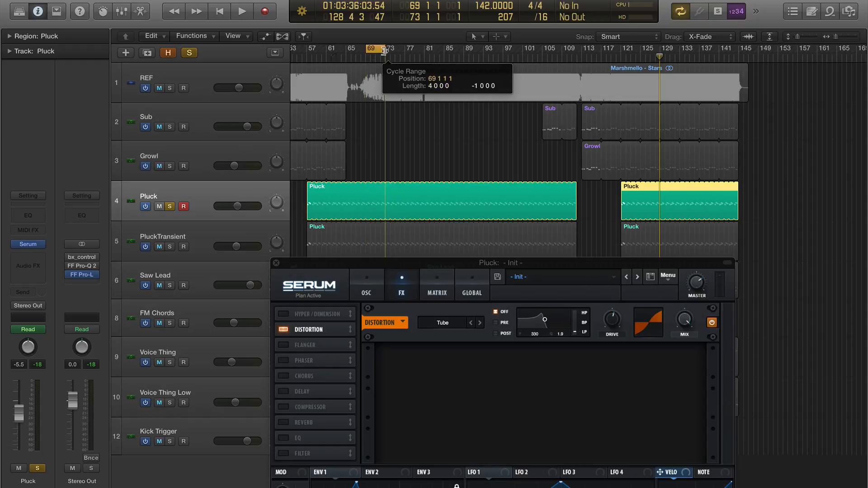
click(169, 88)
key(space)
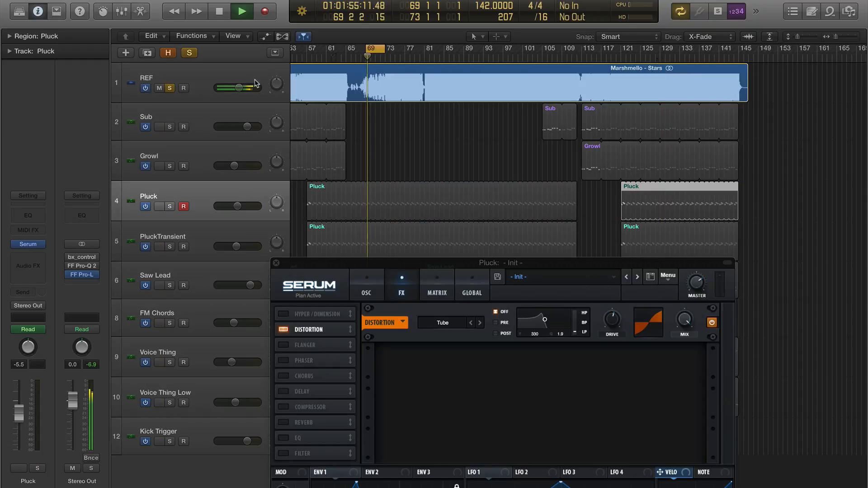
drag(366, 49, 375, 51)
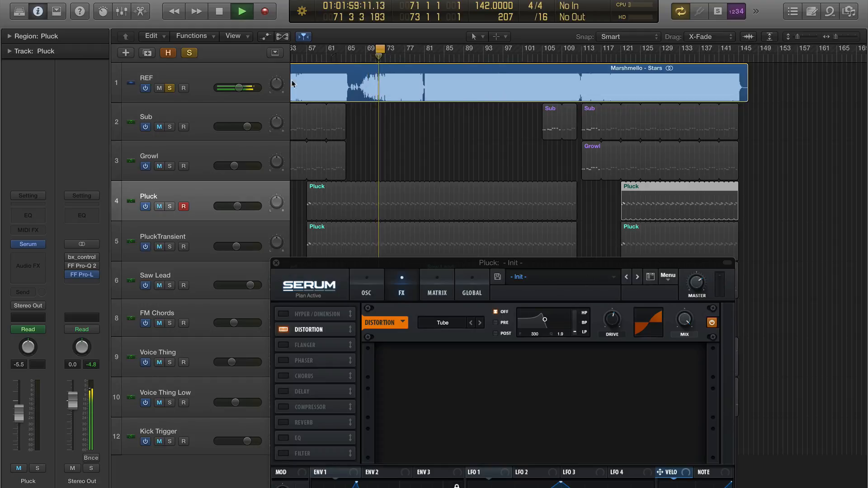
Turn on bx_control on the Stereo Out and compare the reference's soloed mid and side signals.
click(83, 258)
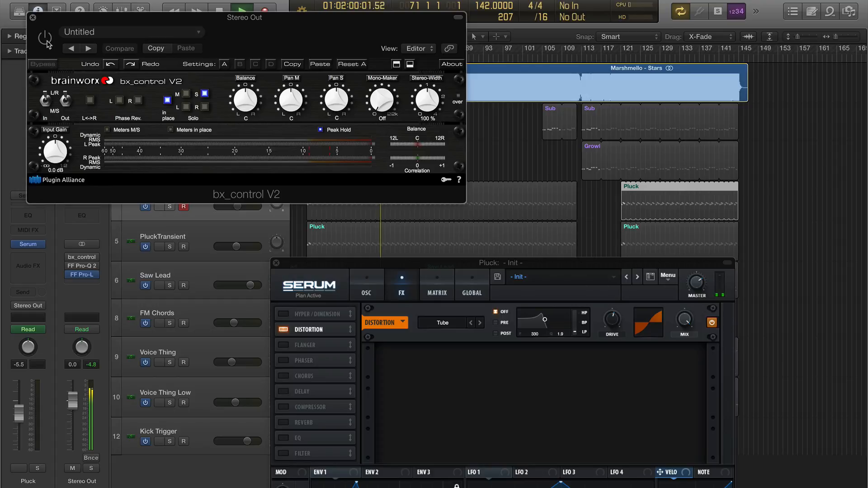
drag(257, 21, 421, 64)
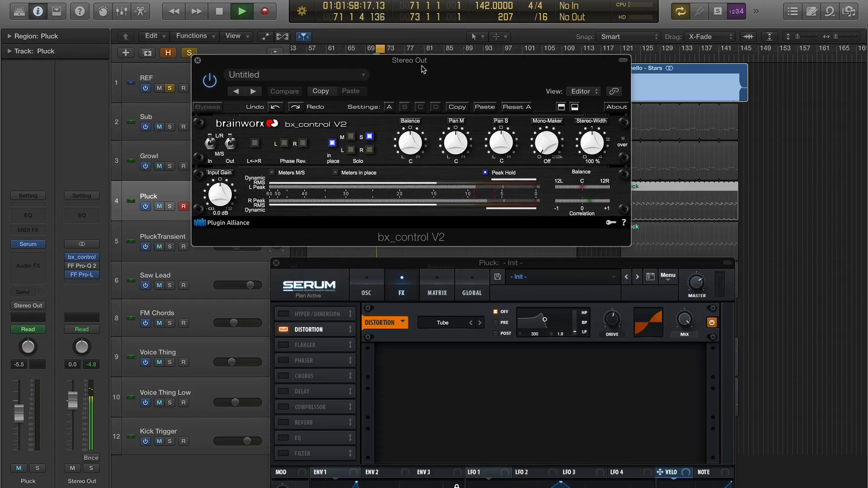
click(351, 139)
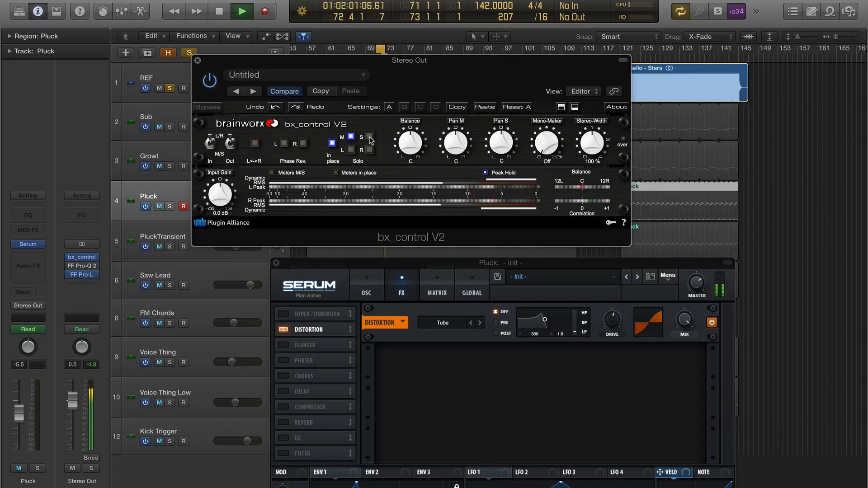
click(370, 137)
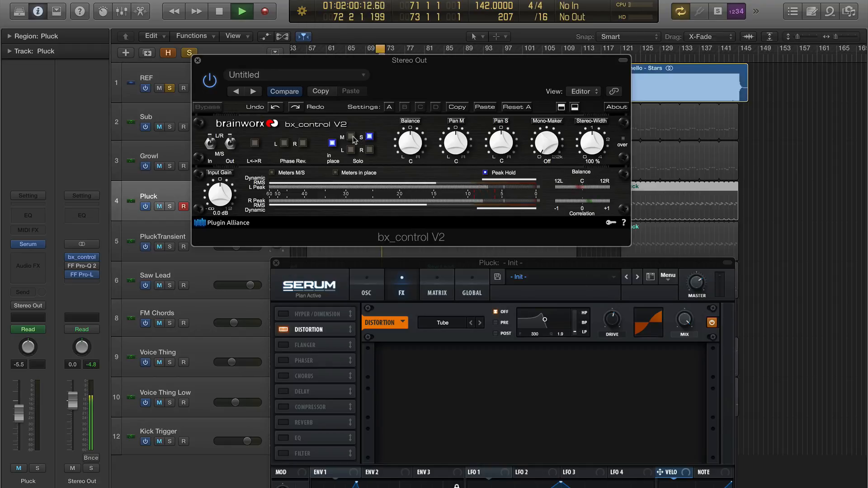
click(352, 138)
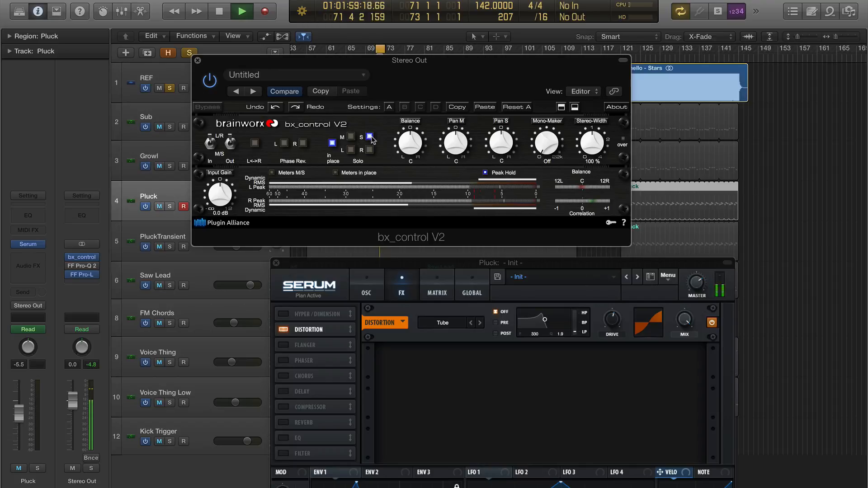
key(space)
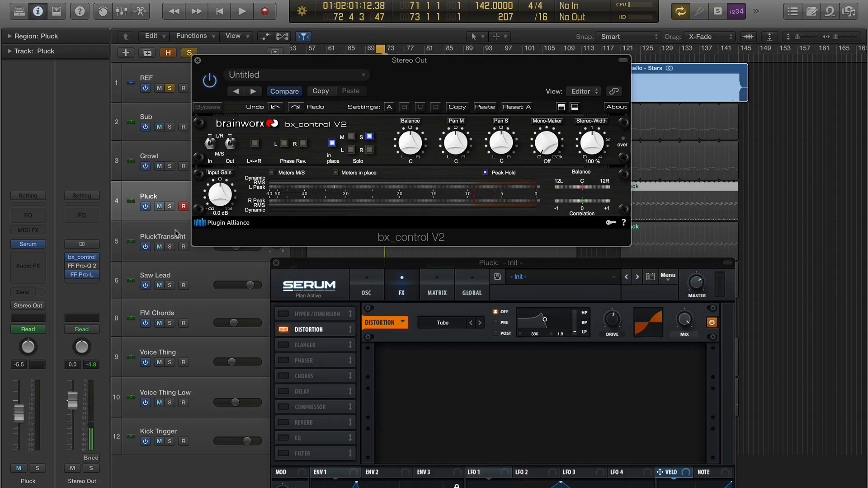
Solo the Pluck track, compare its mid and side signals through bx_control, and switch the solo back to REF.
click(169, 206)
key(space)
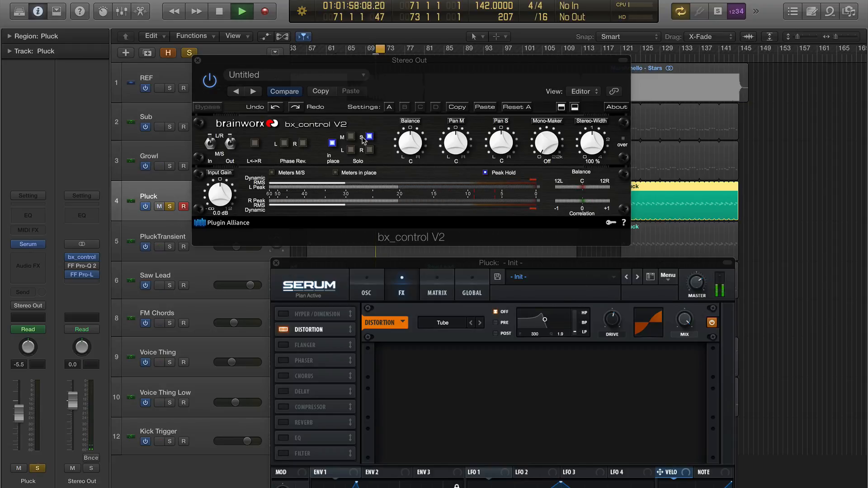
click(369, 136)
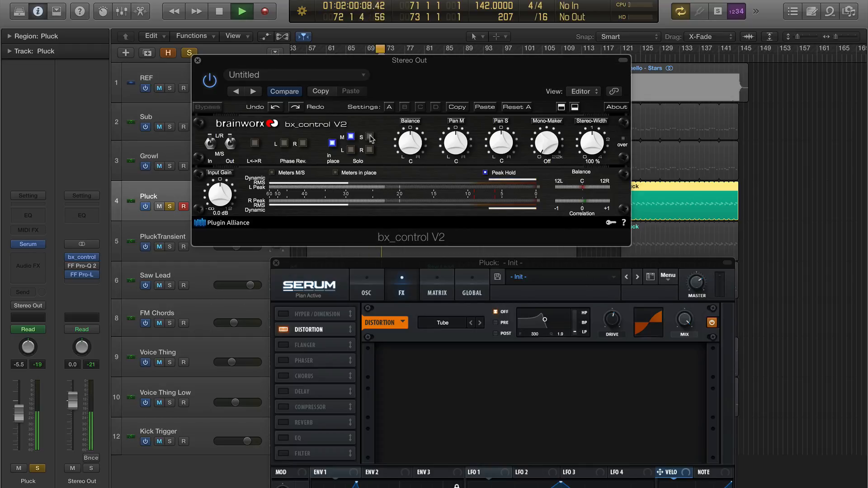
click(370, 137)
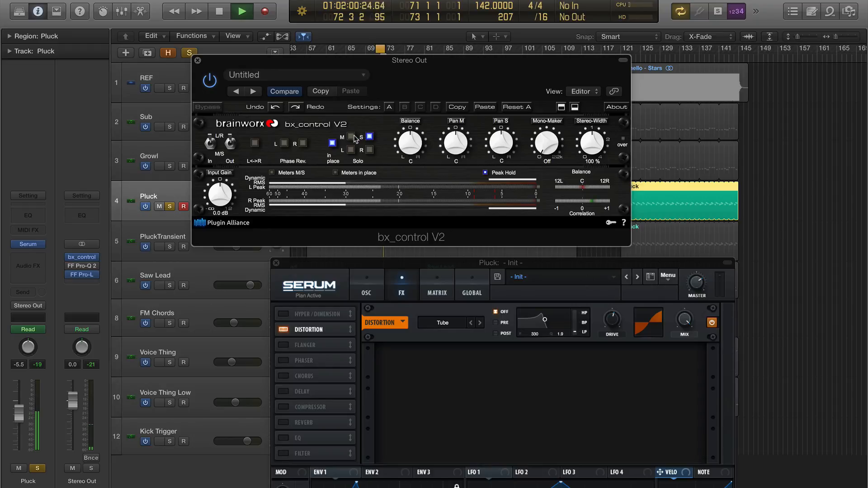
click(352, 136)
alt+click(169, 88)
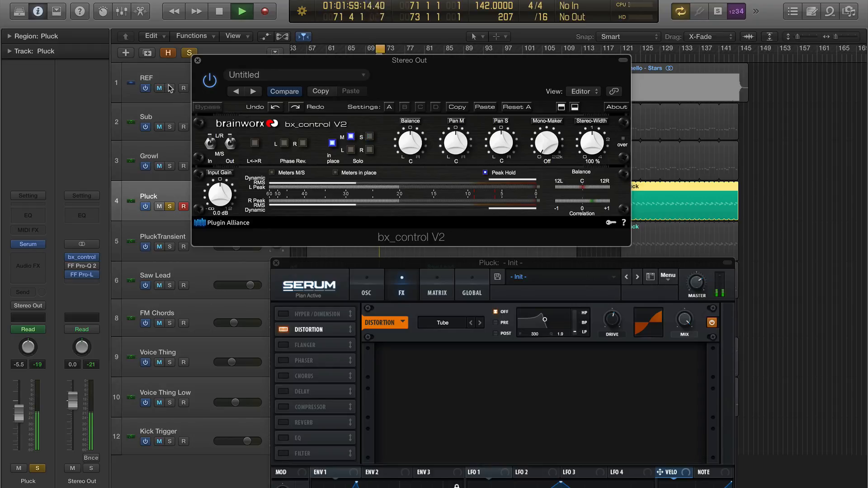
Compare the soloed side and mid signals of the REF track in bx_control, stopping playback and closing the plug-in when finished.
click(369, 137)
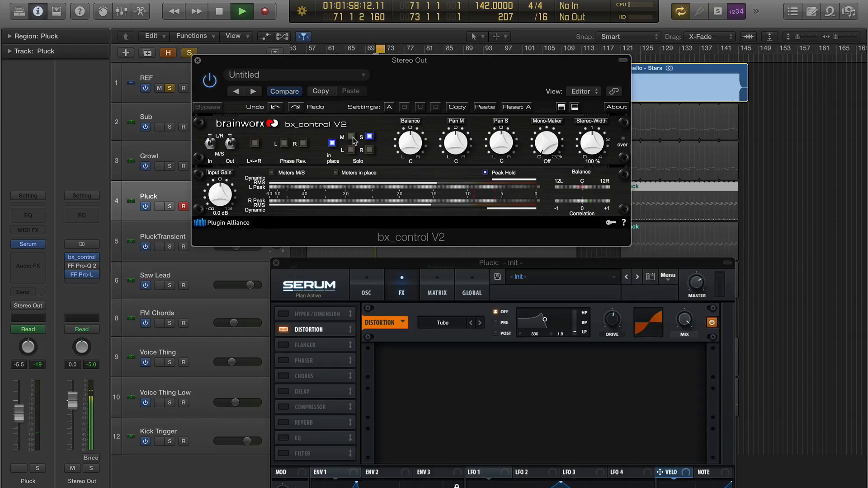
click(352, 138)
click(369, 137)
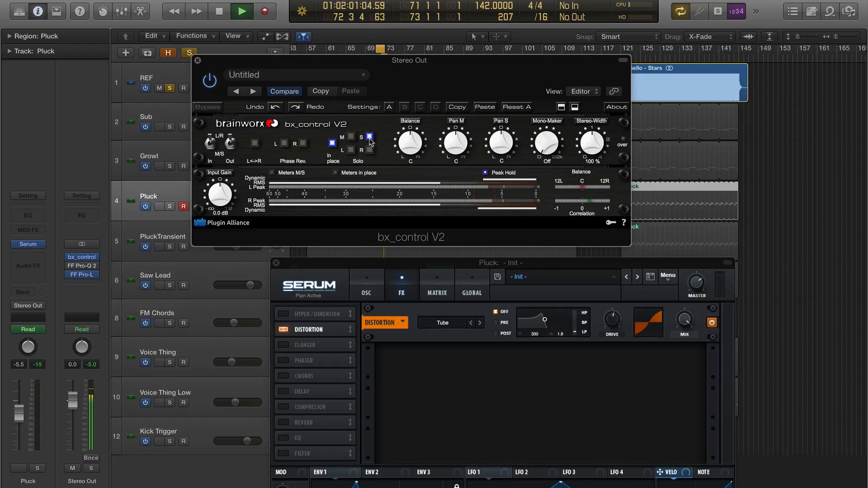
key(space)
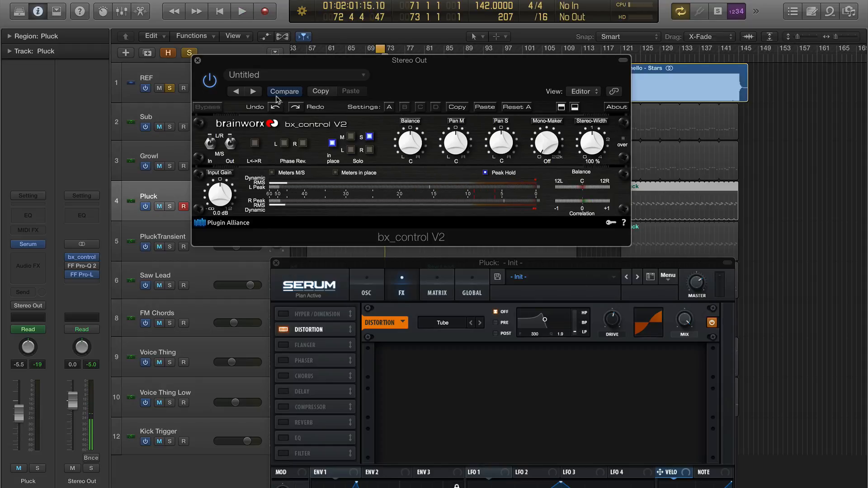
click(198, 61)
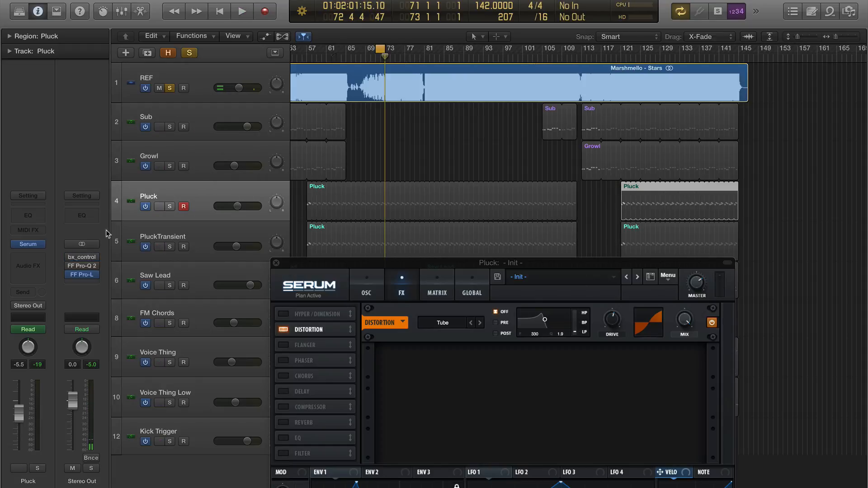
Set the cycle range from bar 125 to bar 129 and move the Serum window up so its full interface fits on screen.
drag(642, 48, 659, 49)
key(space)
drag(522, 264, 506, 62)
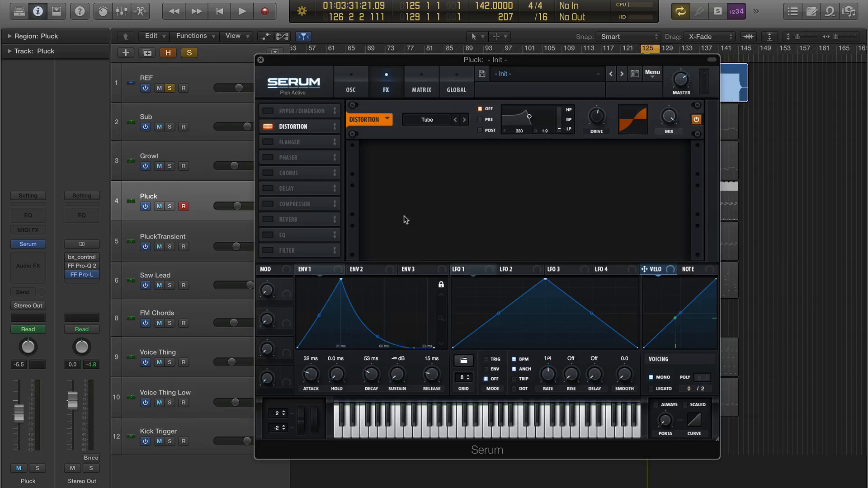
Add a chorus to the pluck, reduce its mix to about 34% and fine-tune its first delay during playback.
click(268, 173)
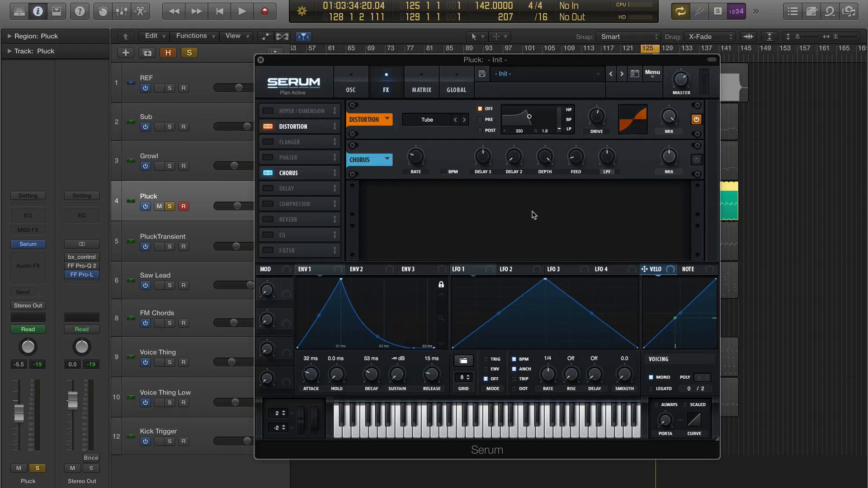
key(space)
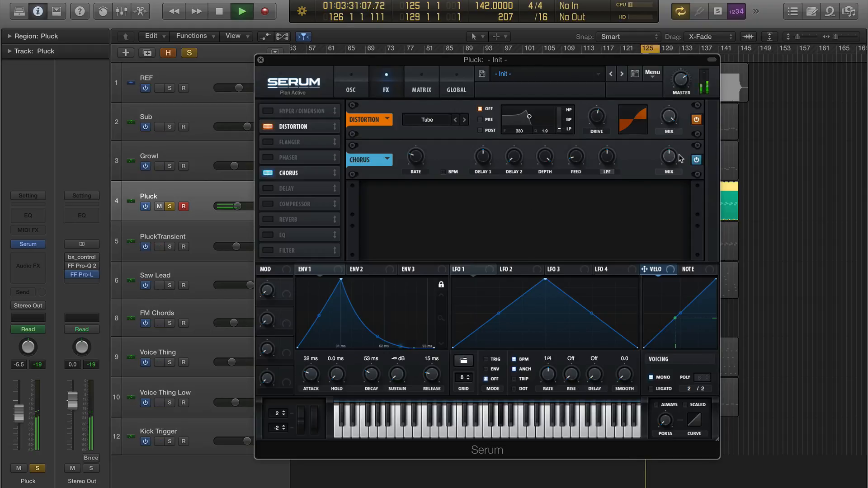
drag(681, 158, 674, 179)
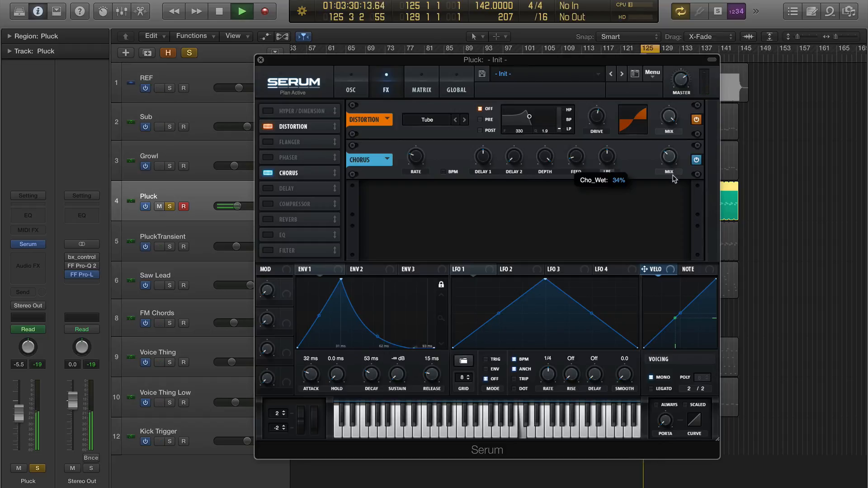
mouse_move(484, 159)
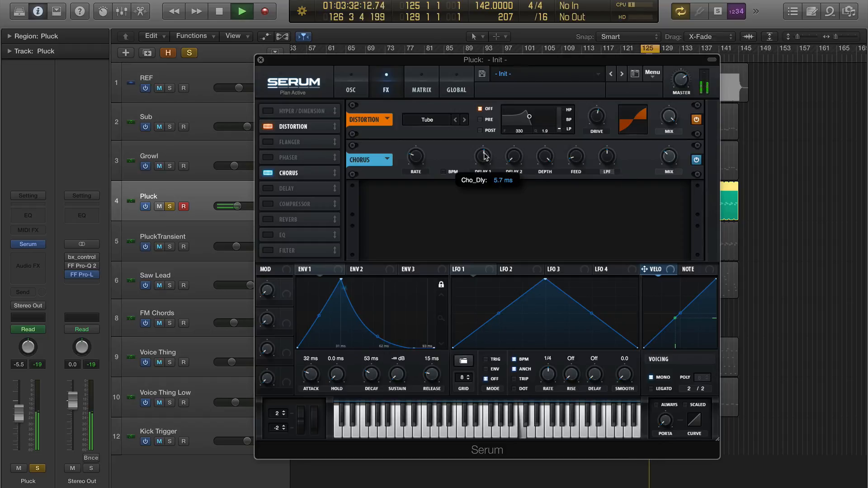
drag(485, 159, 484, 155)
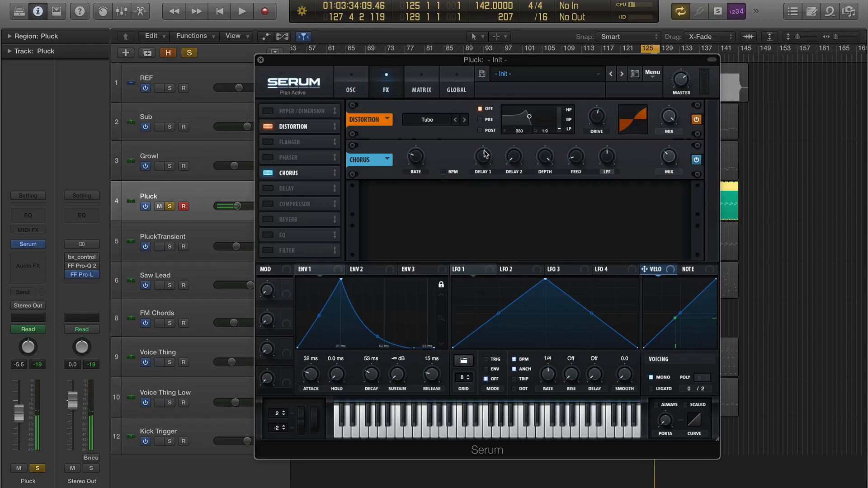
Add a Hall reverb to the pluck with a size of about 27% and adjust its decay.
click(268, 219)
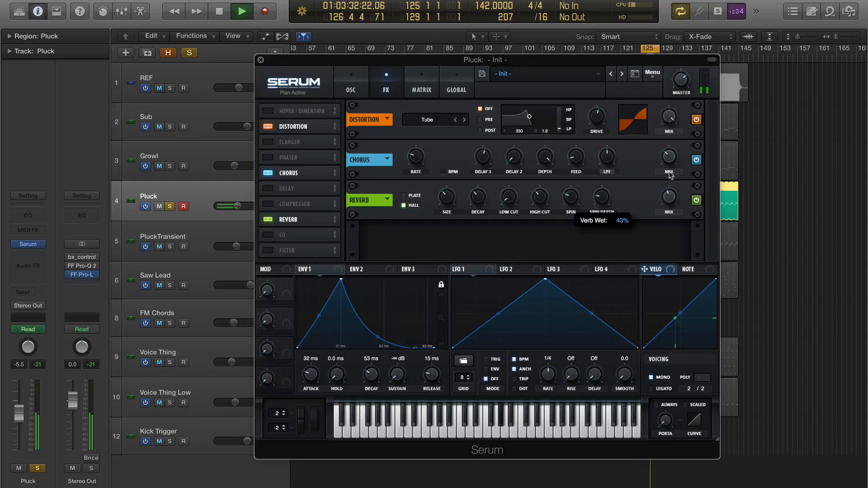
mouse_move(445, 202)
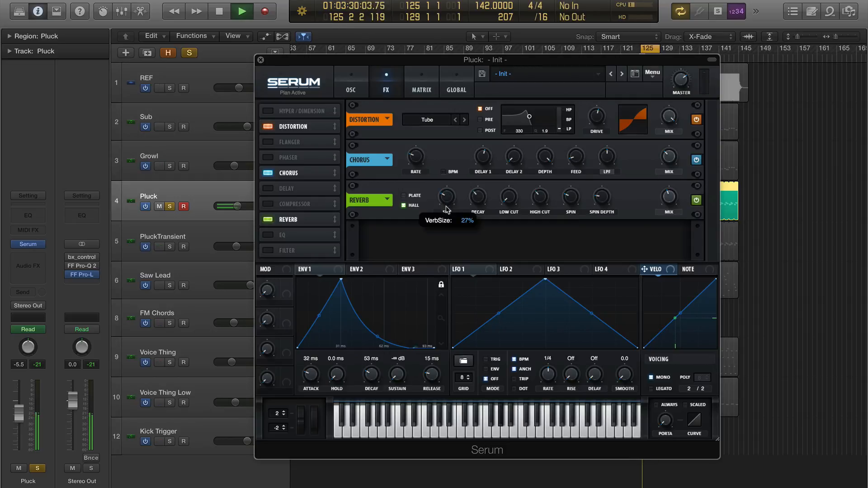
mouse_move(481, 206)
drag(481, 209, 481, 207)
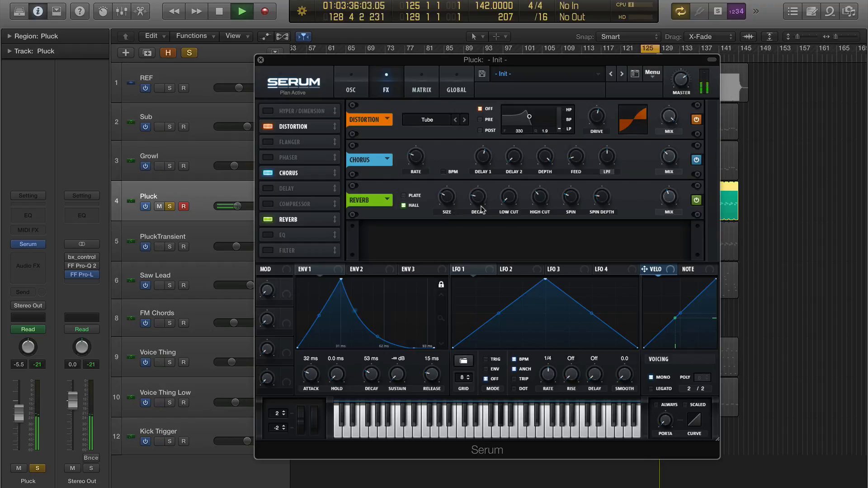
Reduce the reverb's high cut and mix while listening, and stop playback.
mouse_move(540, 201)
drag(540, 201, 539, 254)
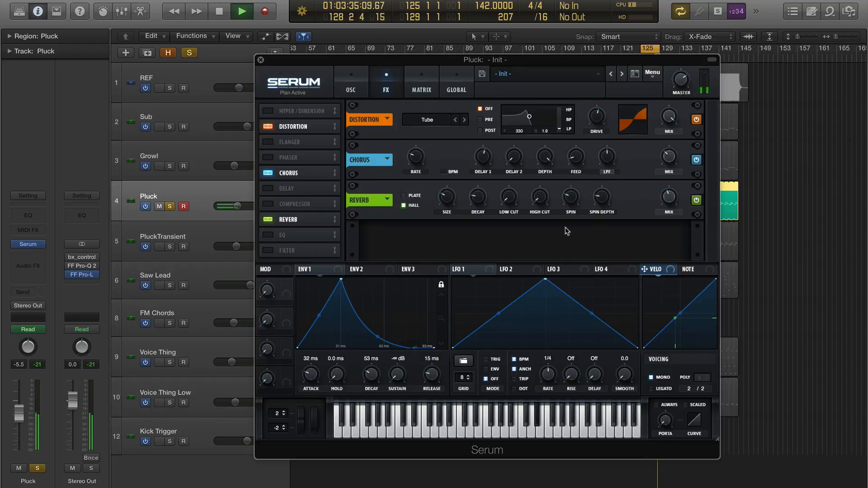
mouse_move(671, 207)
drag(671, 207, 672, 215)
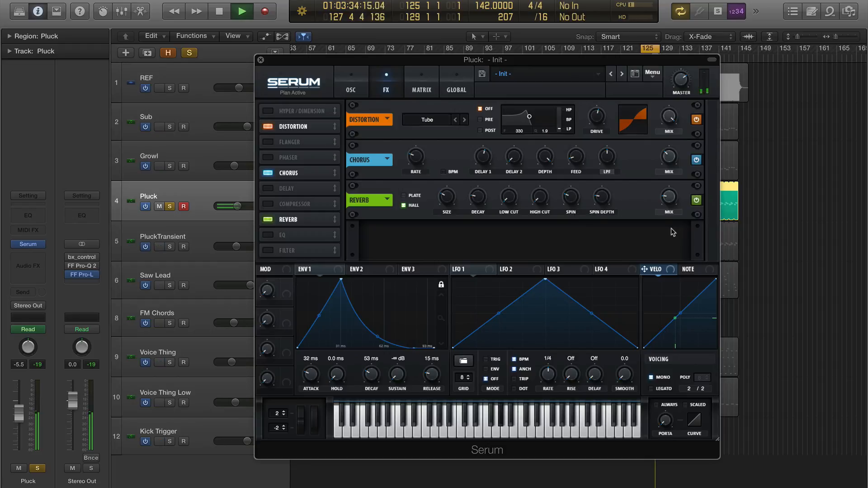
key(space)
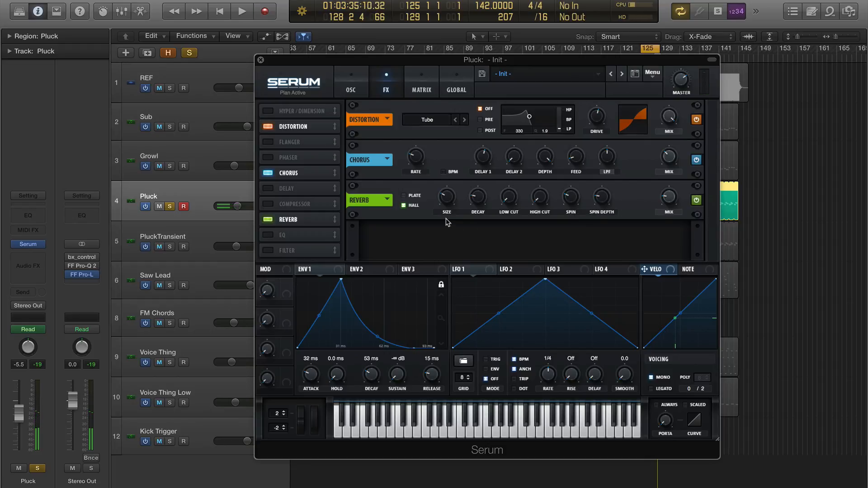
Add a compressor and reorder the effects so that it follows the reverb, with the distortion last in the chain.
click(292, 204)
drag(334, 205, 330, 230)
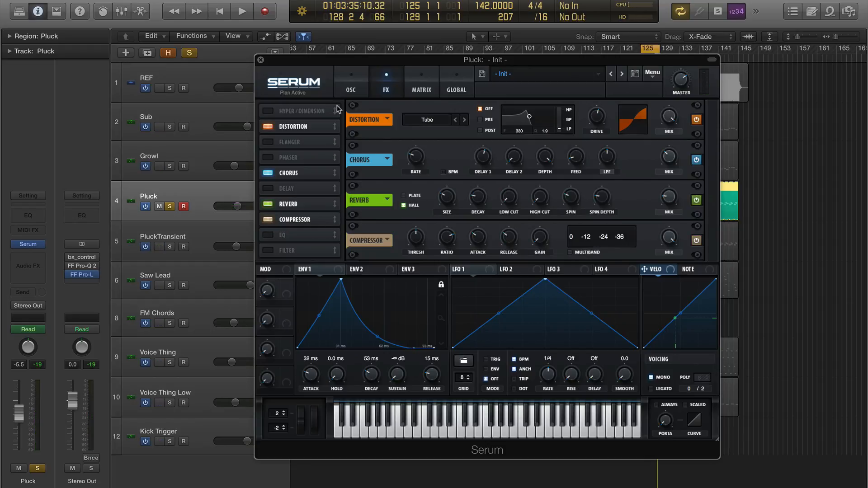
drag(329, 129, 328, 224)
key(space)
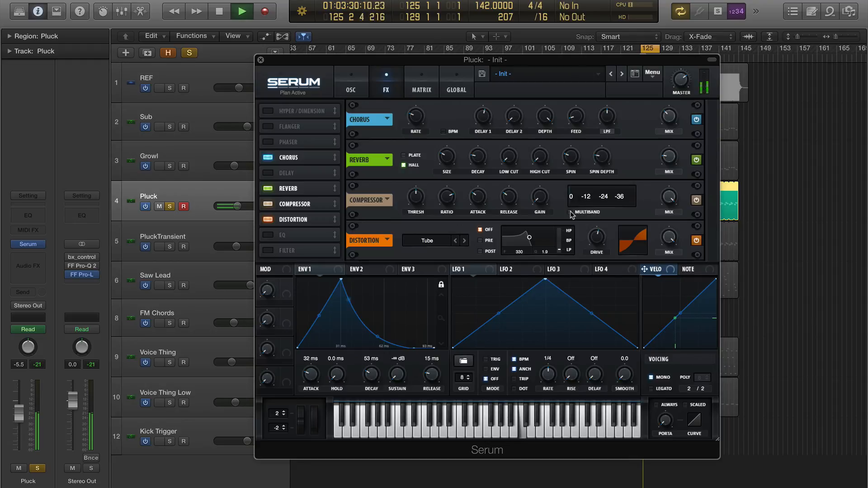
Switch the compressor to multiband, adjust its threshold and raise its gain to about 13.9 dB.
click(570, 213)
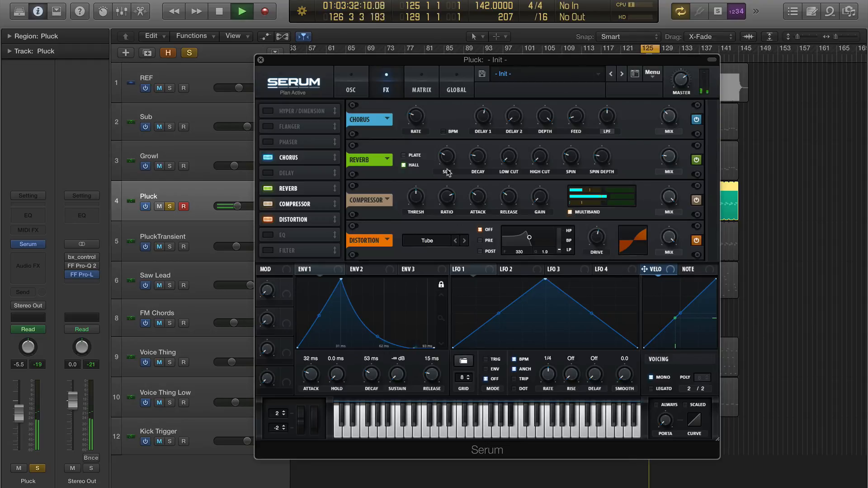
drag(421, 199, 420, 189)
drag(545, 198, 545, 157)
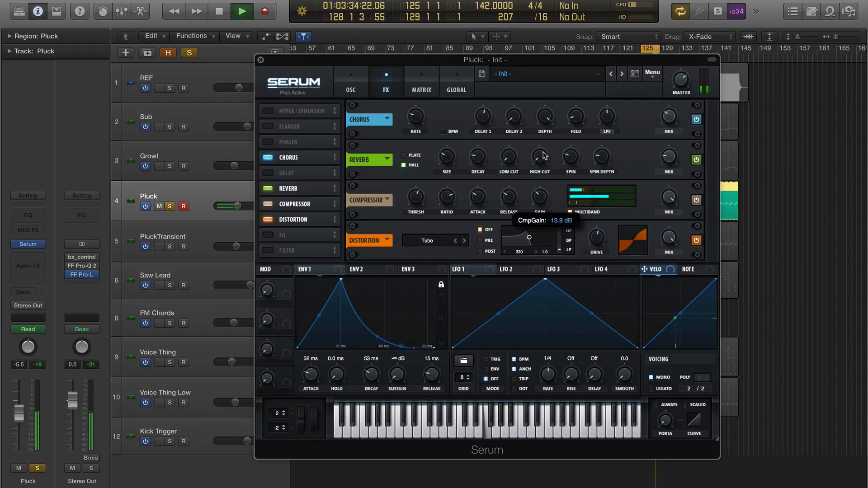
Lower the Air Can 4 noise level to about 14% in the oscillator section.
click(365, 84)
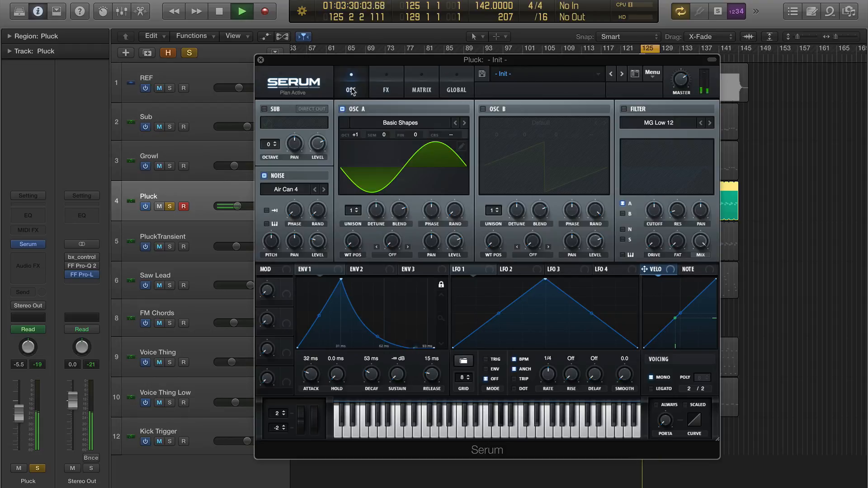
mouse_move(317, 244)
drag(318, 244, 320, 250)
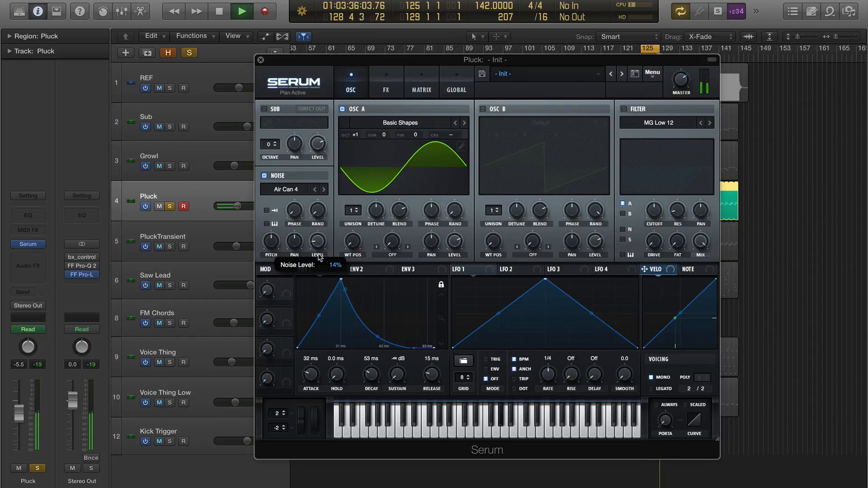
Adjust the compressor's release and the level of its high band, and stop playback.
click(388, 90)
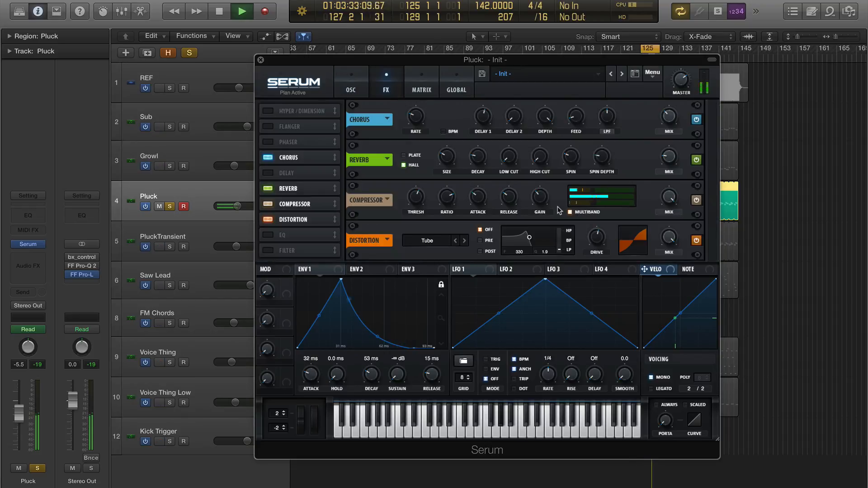
click(510, 204)
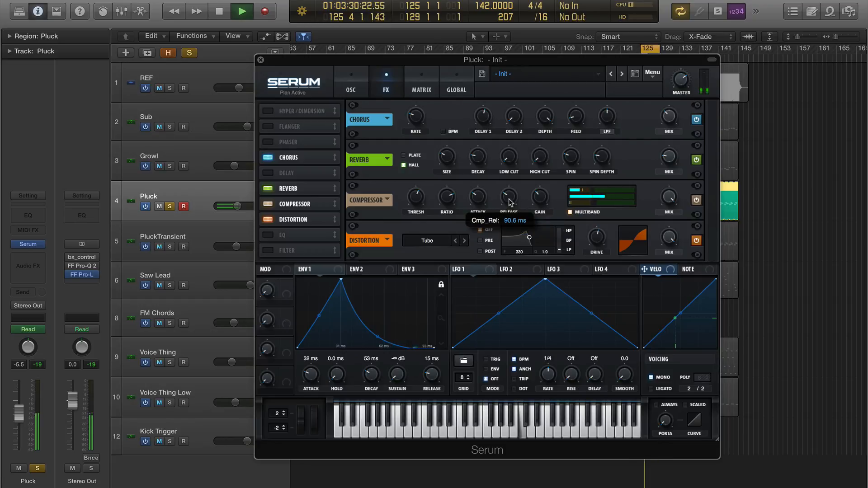
mouse_move(509, 199)
mouse_down()
mouse_move(511, 169)
mouse_move(509, 230)
mouse_move(508, 190)
mouse_up()
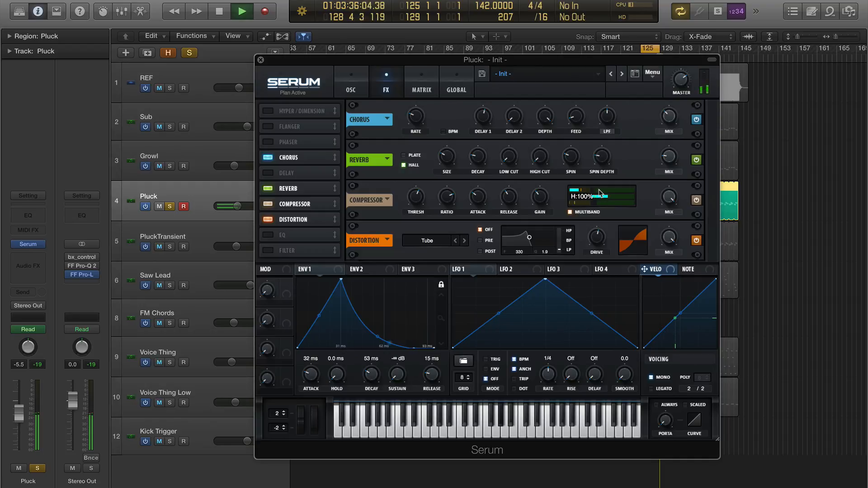
drag(600, 193, 625, 194)
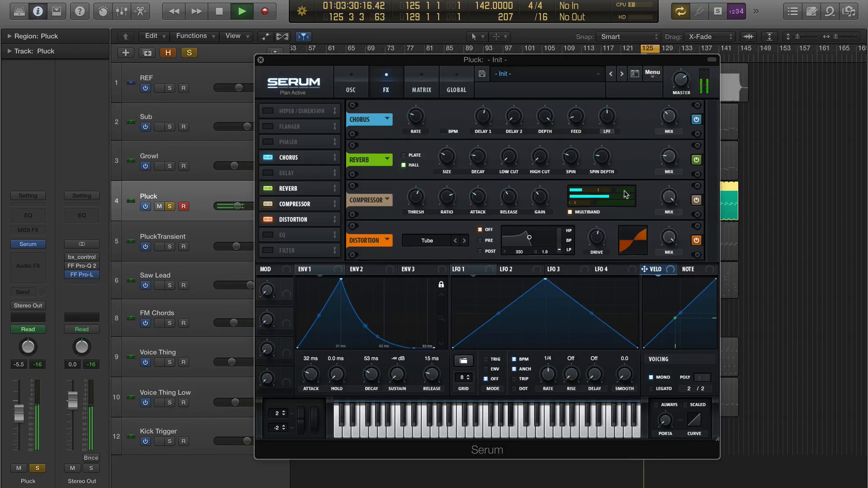
key(space)
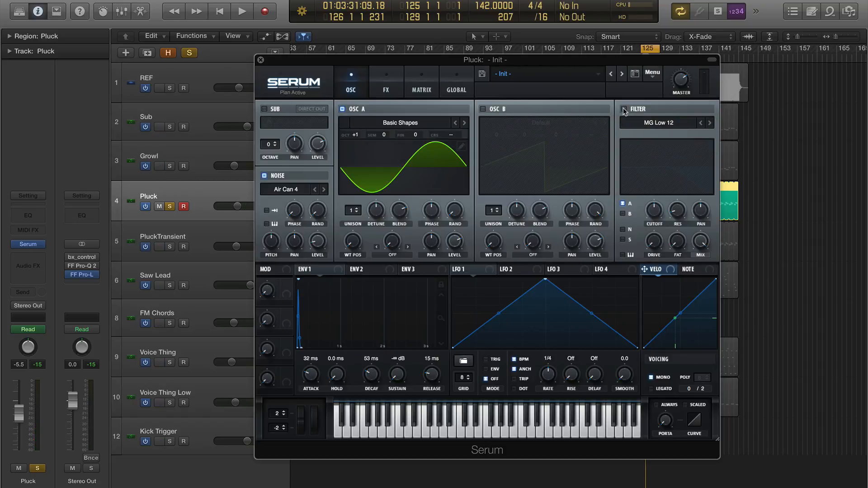
Enable the filter, route only the noise oscillator through it, and set its type to Band 24.
click(624, 109)
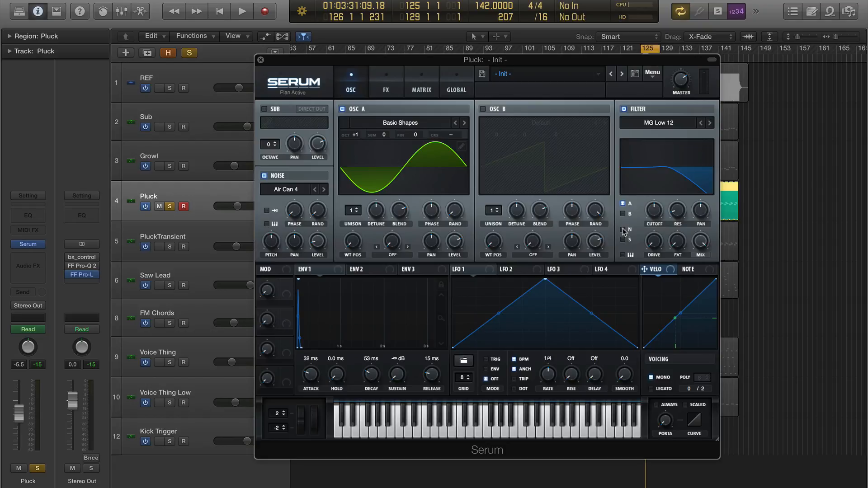
key(space)
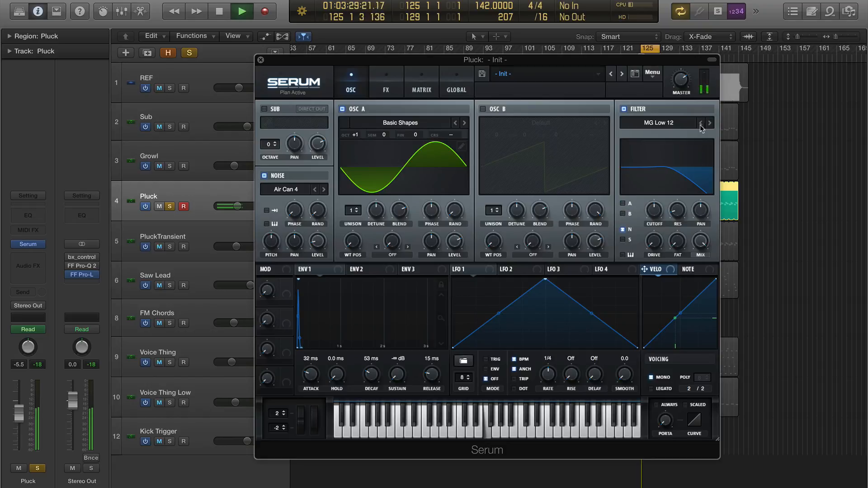
click(710, 123)
click(710, 123)
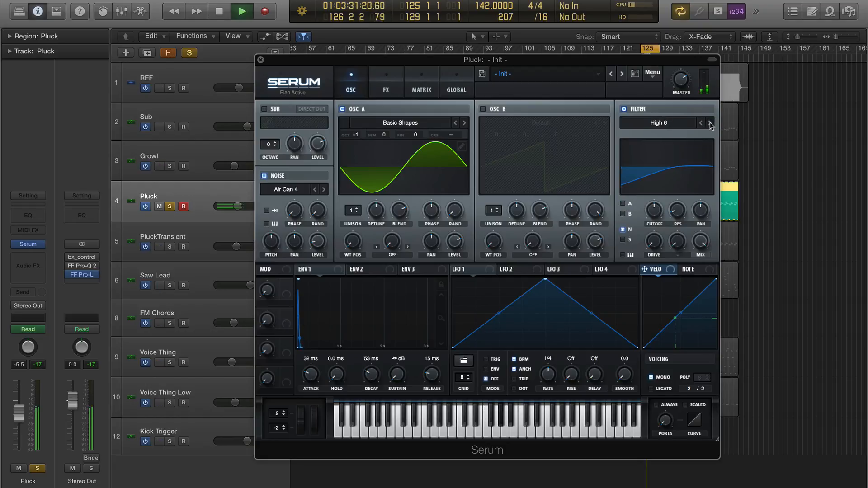
click(710, 123)
click(710, 122)
click(710, 123)
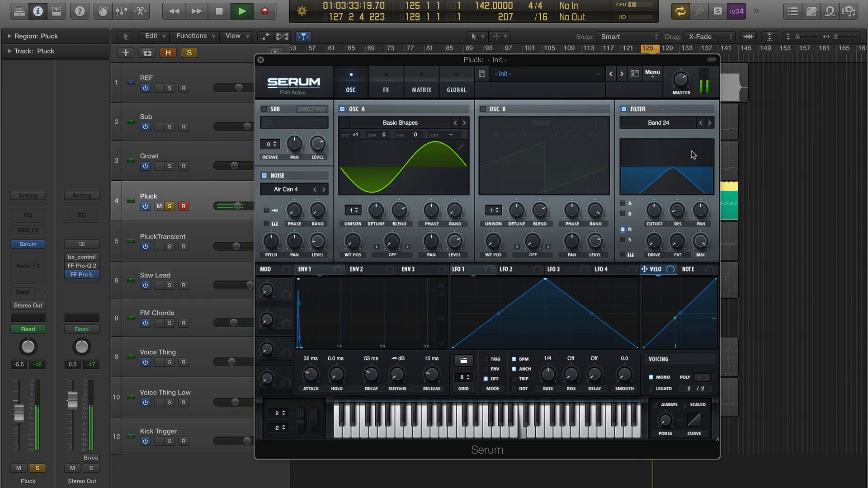
Raise the cutoff of the Band 24 filter so it passes only the noise's high frequencies, and stop playback.
drag(655, 211, 670, 170)
mouse_move(672, 199)
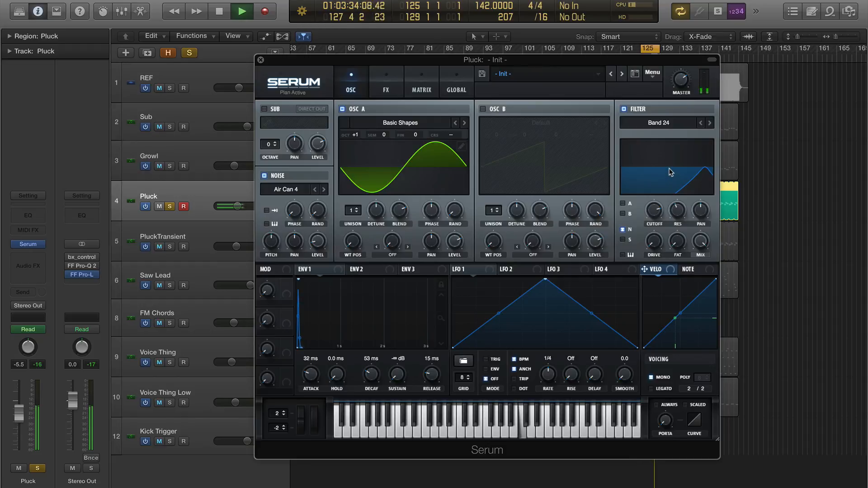
key(space)
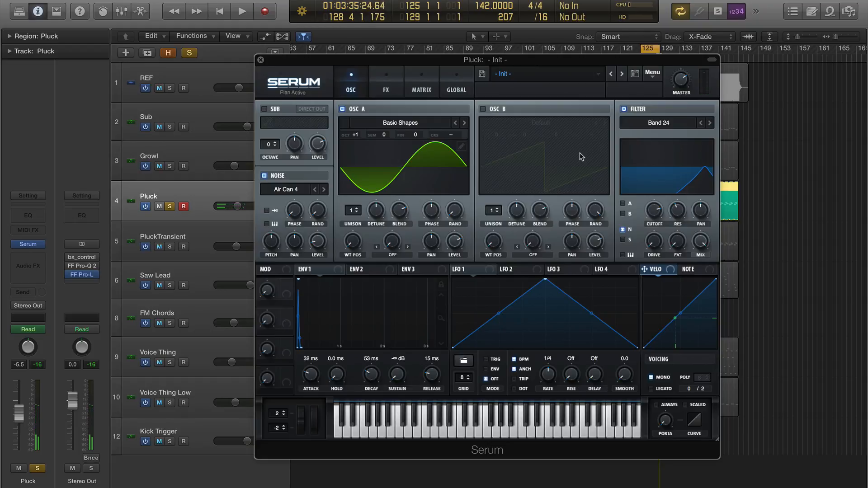
Adjust the multiband compressor's high band level to about 178% during playback.
click(385, 90)
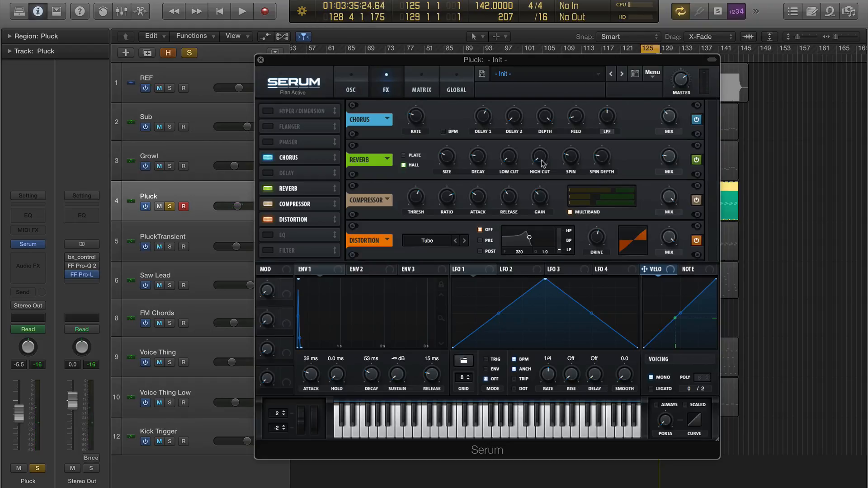
key(space)
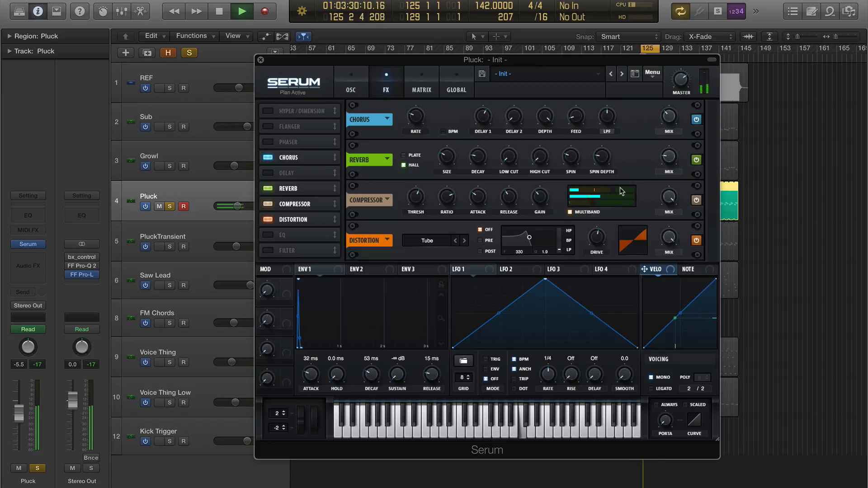
mouse_move(620, 188)
mouse_down()
mouse_move(597, 191)
mouse_move(621, 193)
mouse_up()
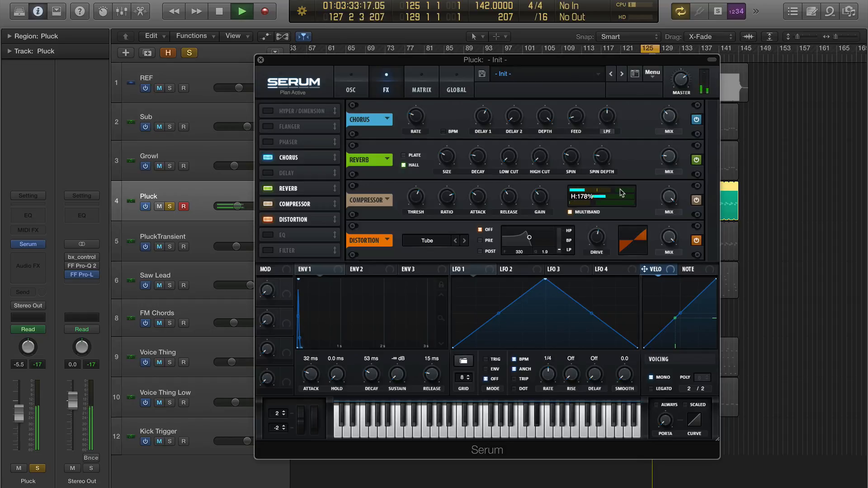
Compare the pluck with the noise filter bypassed and re-enabled, and stop playback.
click(352, 82)
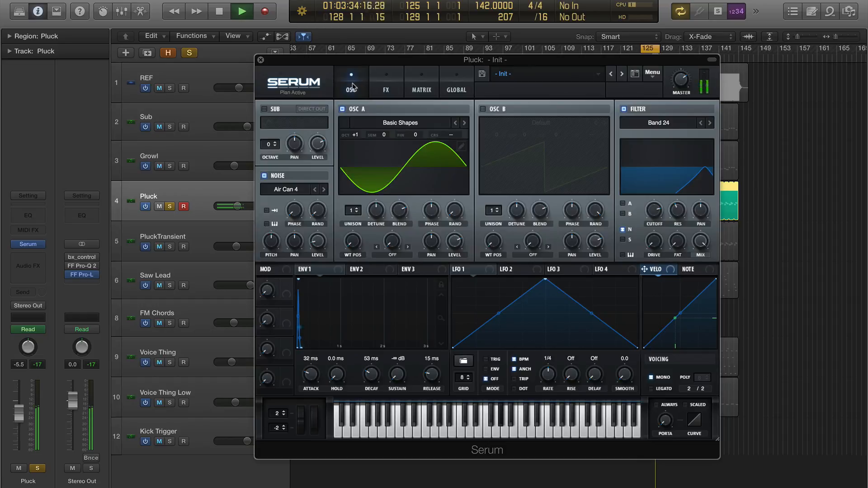
click(624, 110)
click(624, 109)
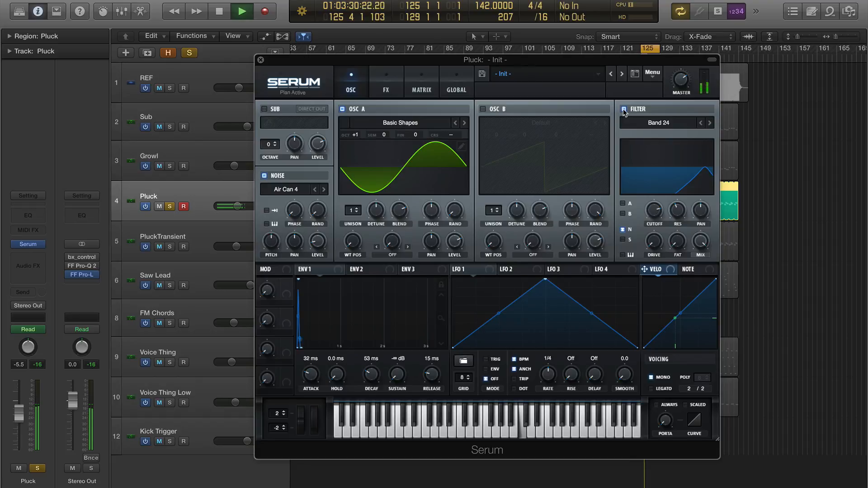
key(space)
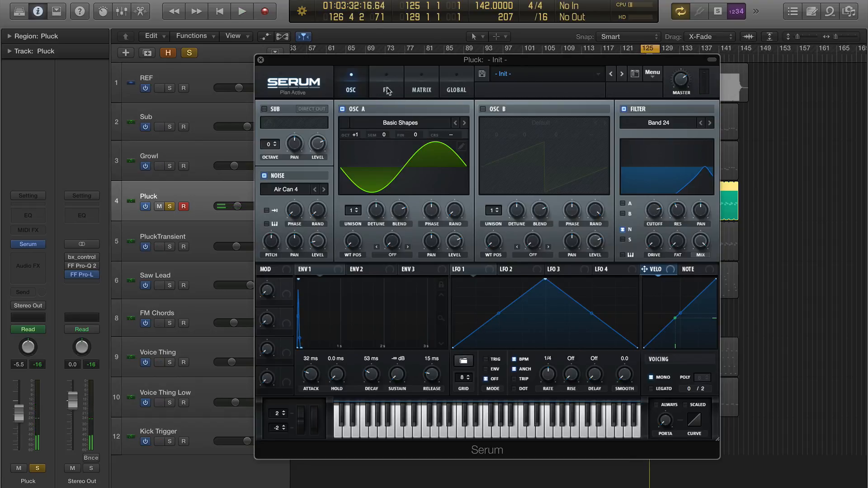
Enable the Hyper/Dimension effect and move it after Distortion in the effects chain.
click(387, 89)
click(268, 111)
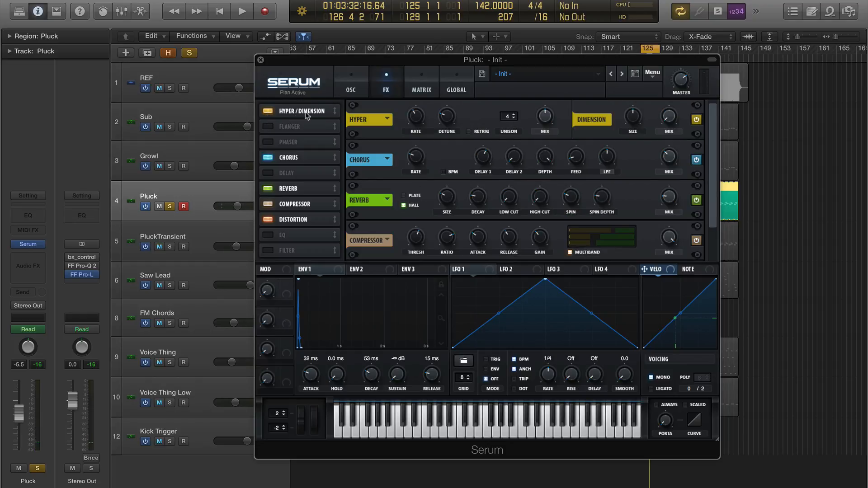
drag(315, 114, 313, 220)
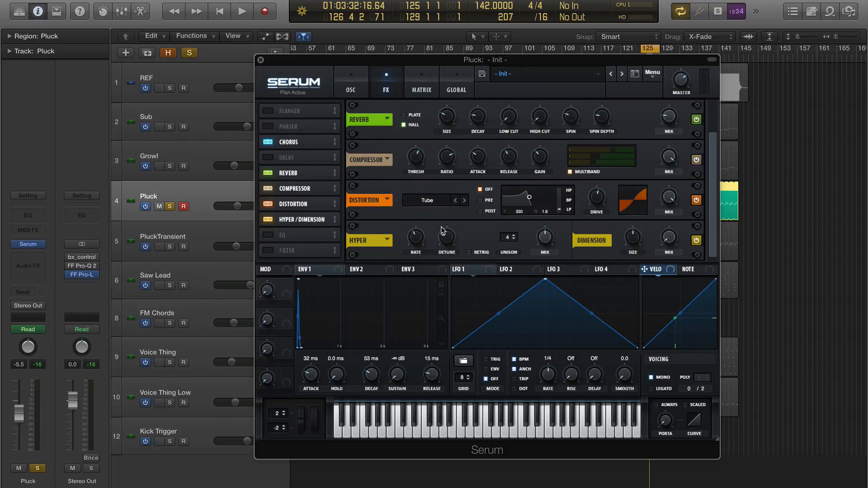
Lower the Hyper mix and adjust the Dimension size and mix during playback, and stop playback.
key(space)
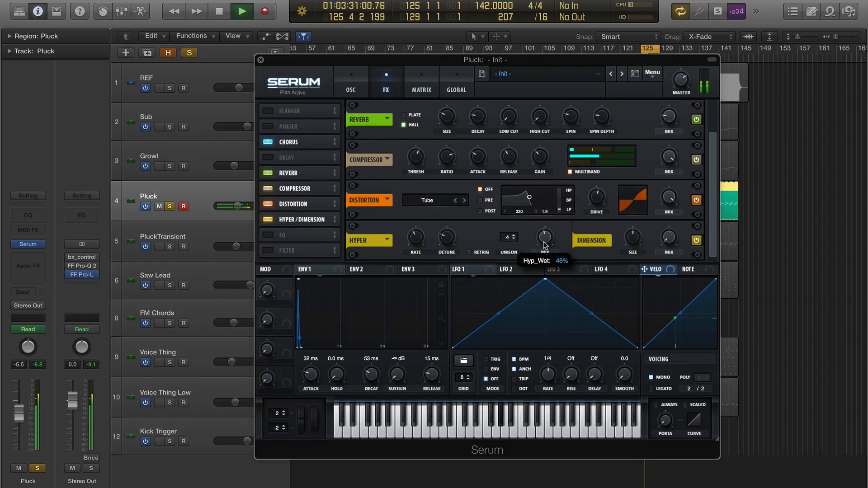
drag(544, 245, 546, 290)
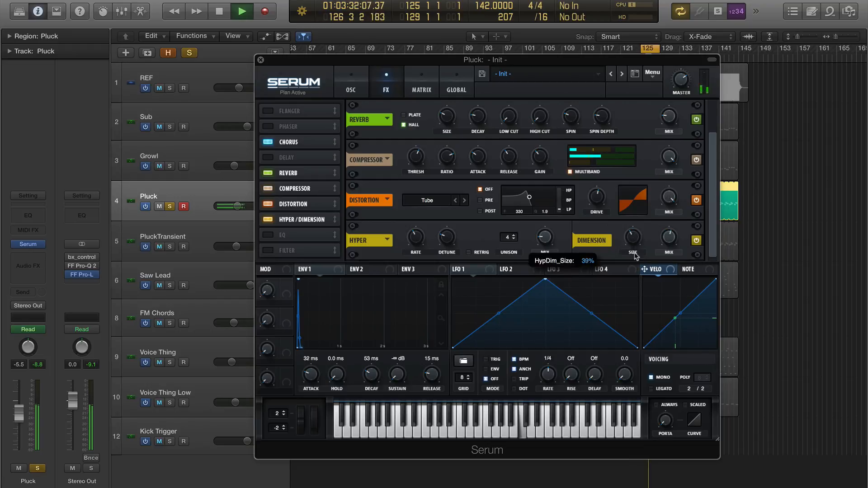
drag(635, 241, 643, 293)
drag(671, 239, 672, 275)
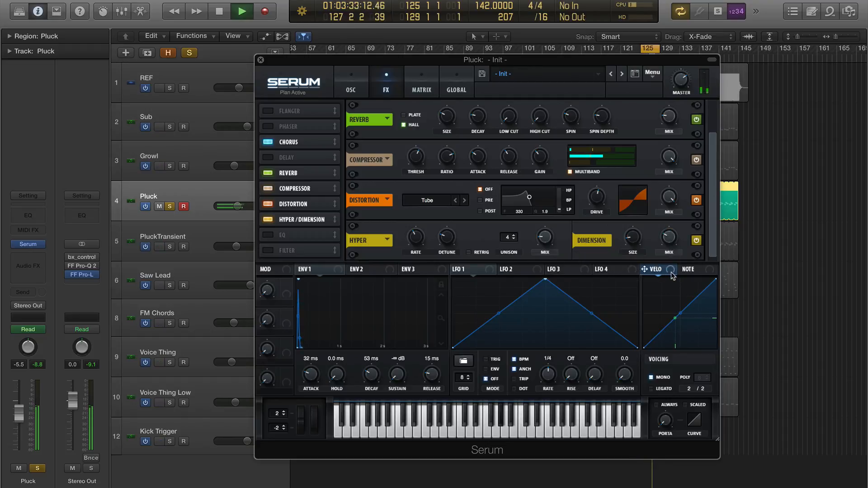
key(space)
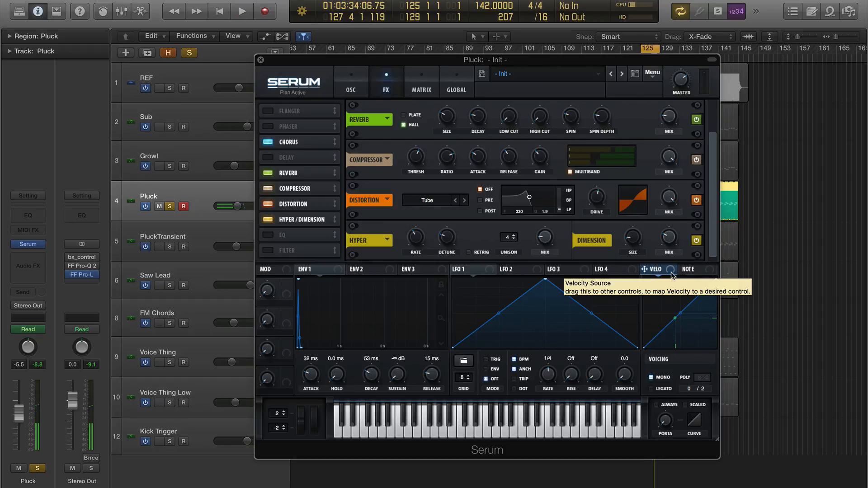
Enable oscillator B at octave +1 with 9 unison voices and lower its level during playback.
click(355, 92)
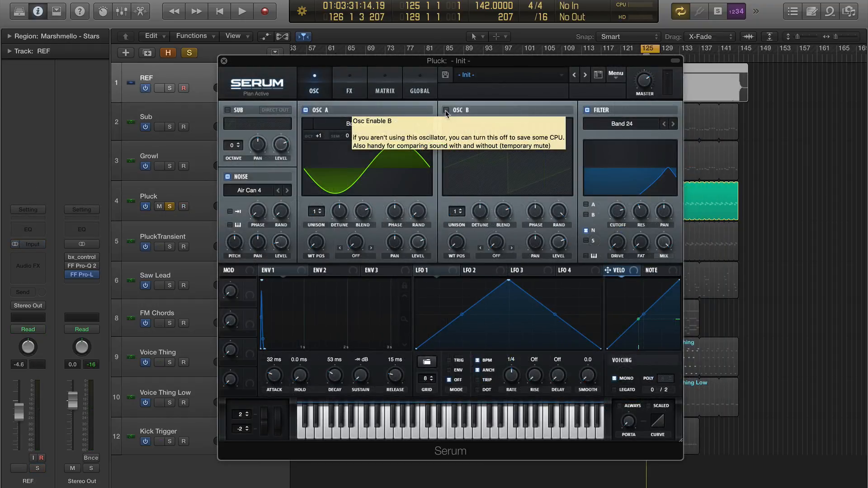
click(446, 111)
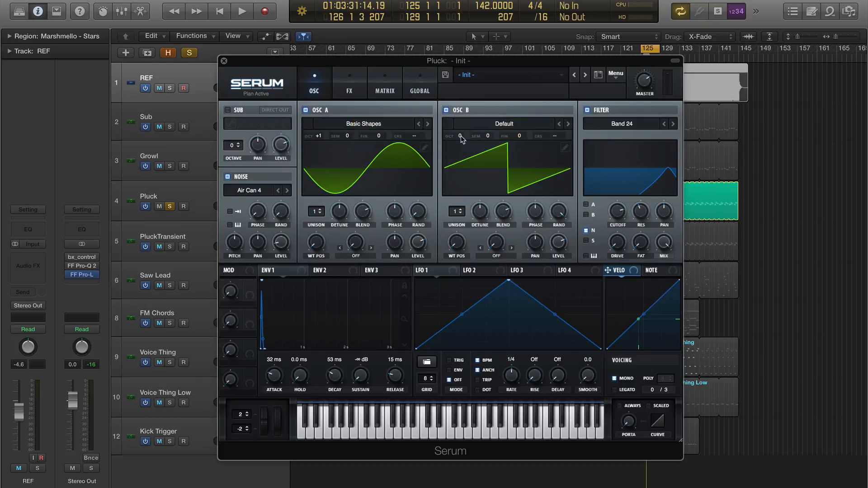
key(space)
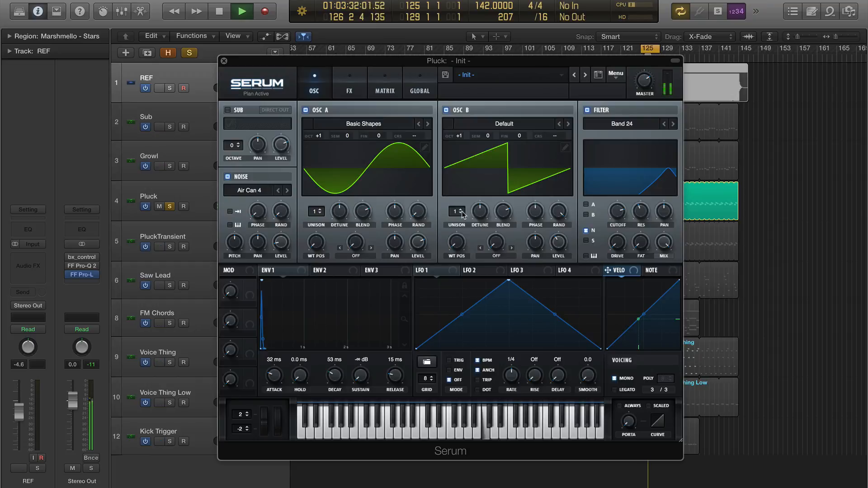
drag(455, 211, 461, 138)
drag(556, 250, 562, 272)
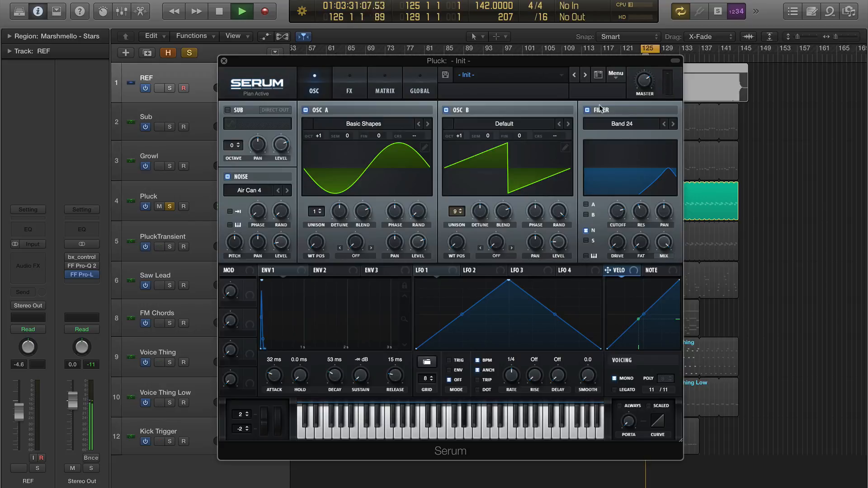
Cycle through oscillator B's wavetables and choose Mellow But Instable.
click(568, 124)
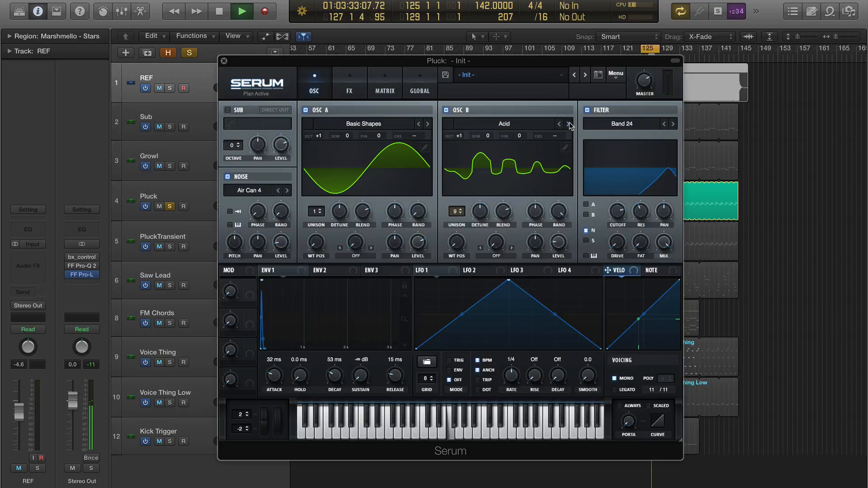
click(568, 123)
click(568, 124)
click(569, 124)
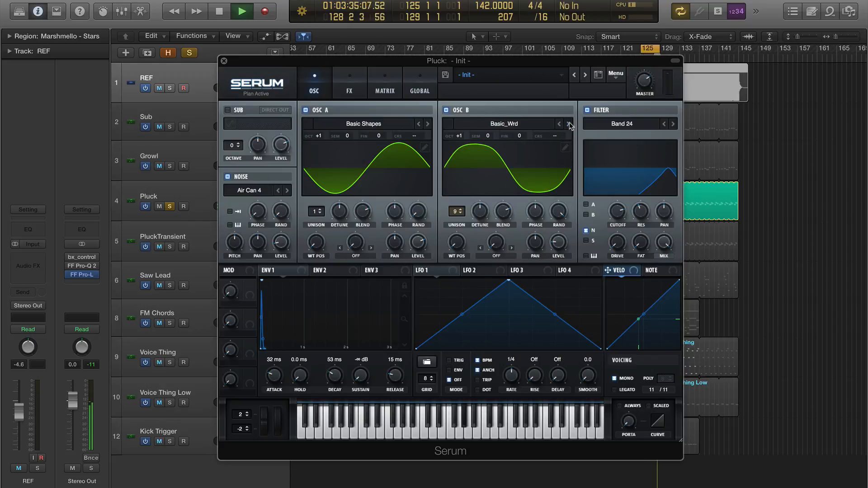
click(568, 124)
click(568, 124)
click(568, 124)
click(568, 123)
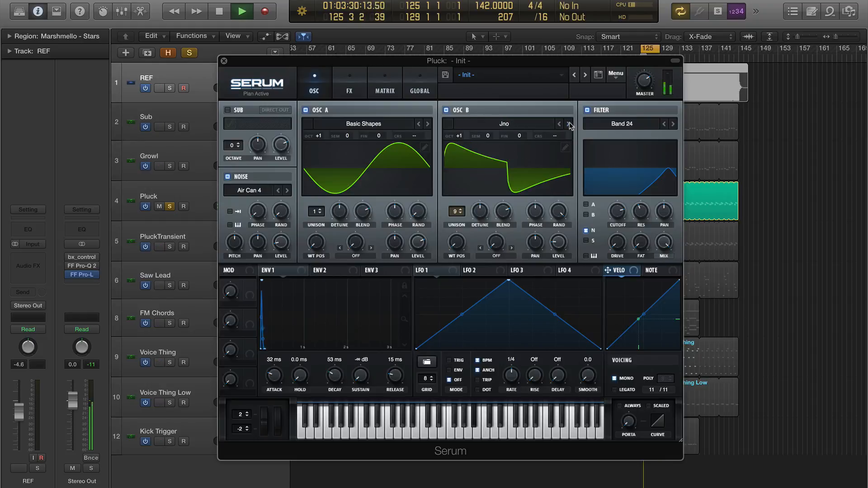
click(568, 124)
click(568, 124)
click(568, 123)
click(568, 124)
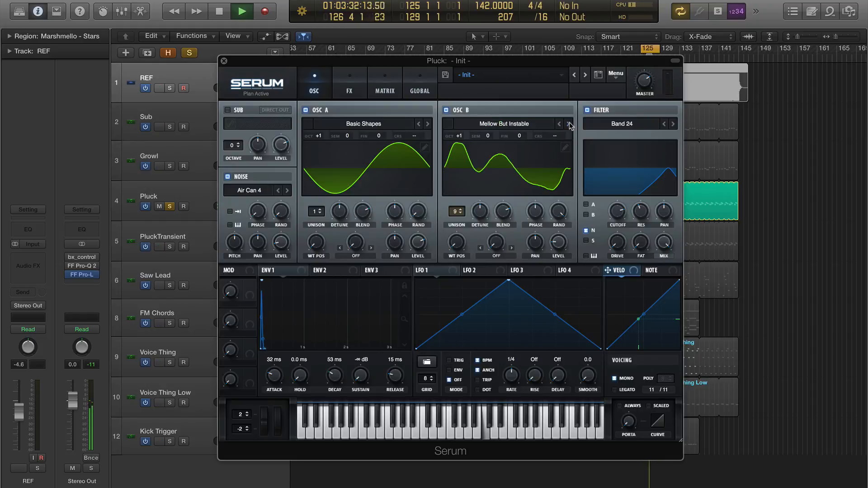
Raise oscillator B's wavetable position and lower its level.
drag(456, 243, 463, 157)
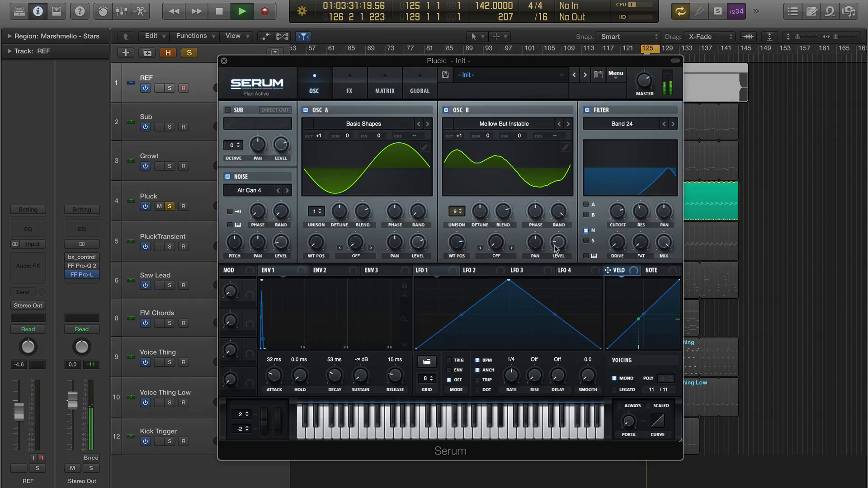
mouse_move(556, 247)
mouse_down()
mouse_move(556, 230)
mouse_move(564, 258)
mouse_up()
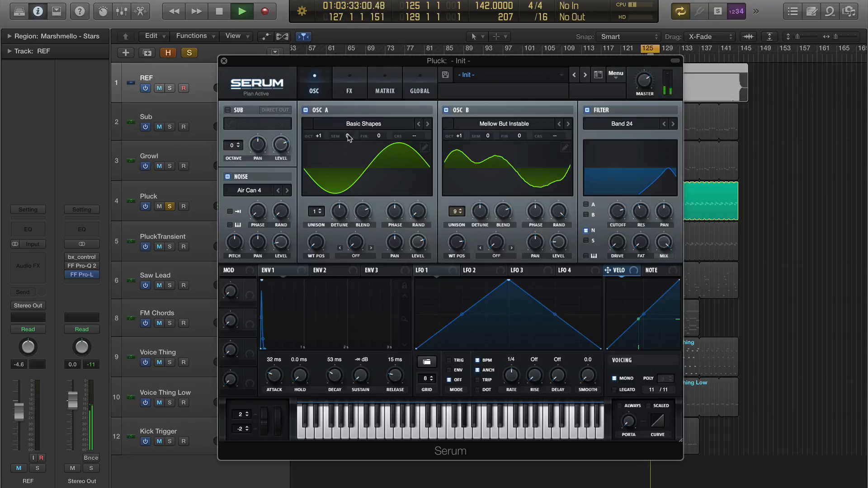
Set oscillator A's fine tuning to 25 and restart playback.
mouse_move(368, 135)
mouse_down()
mouse_move(378, 134)
mouse_move(379, 122)
mouse_up()
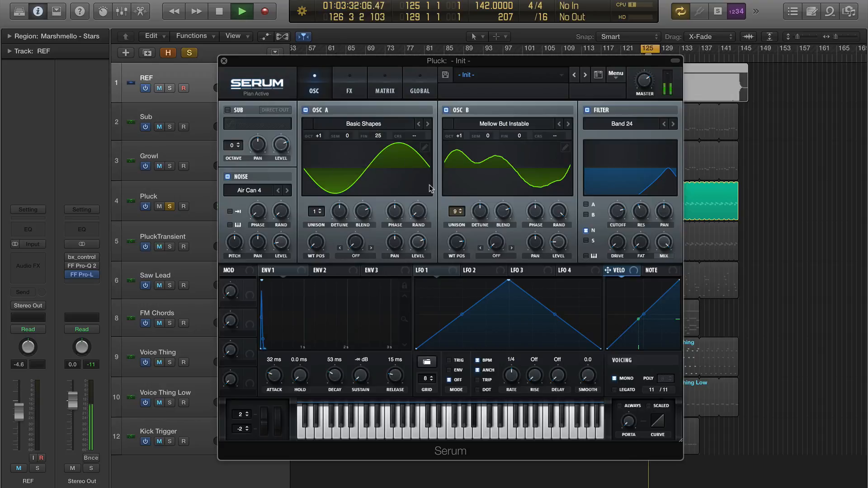
key(space)
key(space)
Set LFO 1 to Trig mode at a 1/16 rate and assign it to the fine tuning of oscillators A and B.
click(449, 360)
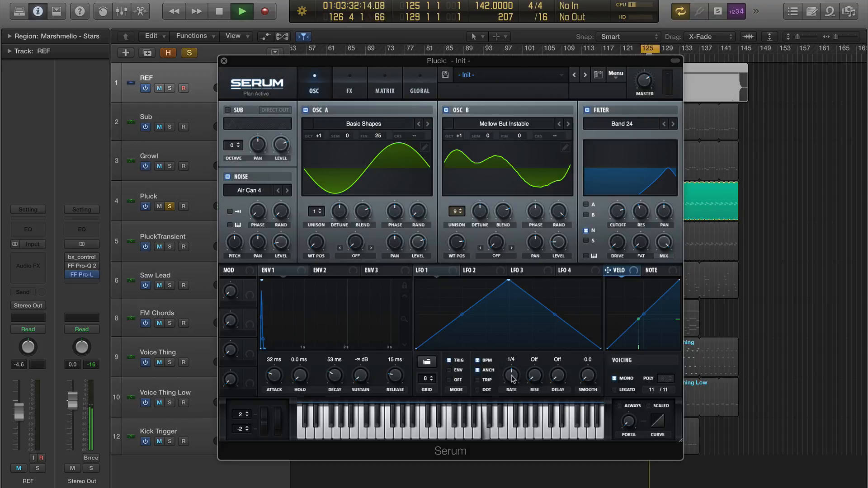
drag(513, 378, 512, 357)
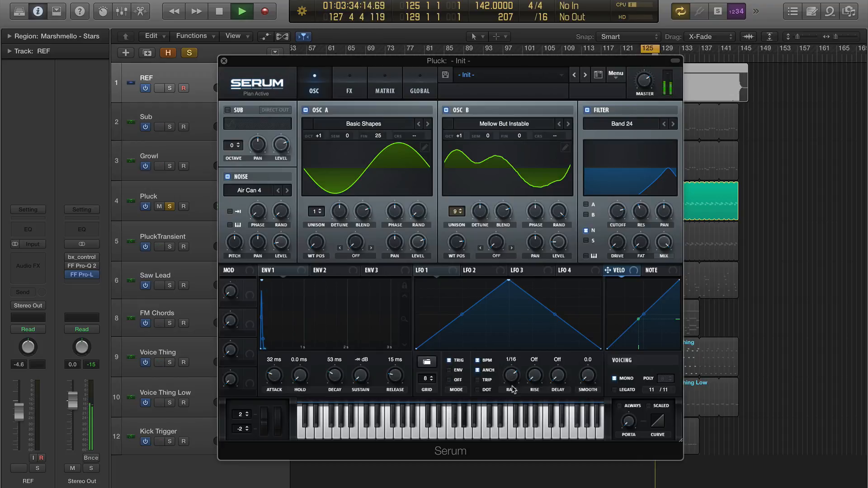
drag(454, 272, 385, 143)
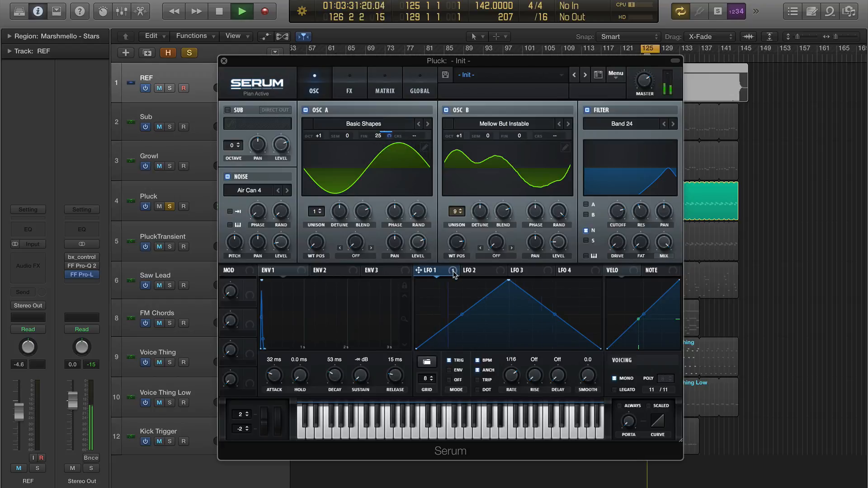
drag(454, 271, 518, 137)
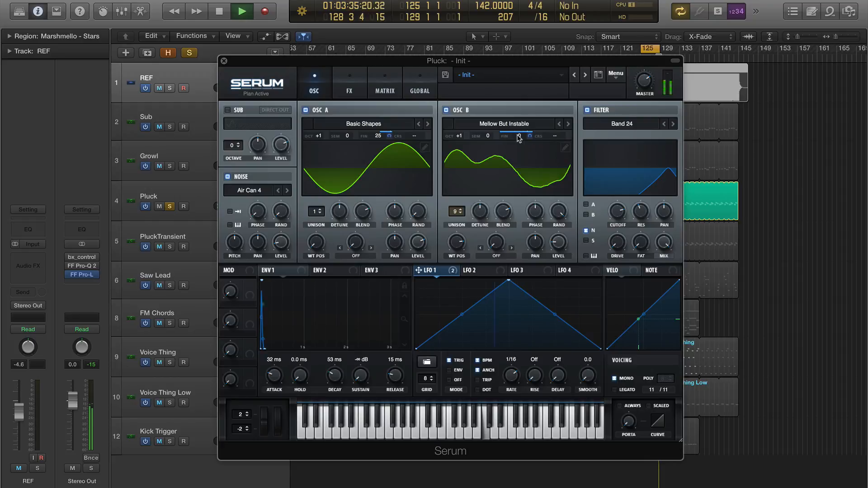
Make both LFO 1 fine-tuning modulations bidirectional, reduce their amounts to a small equal positive value, and stop playback.
click(385, 88)
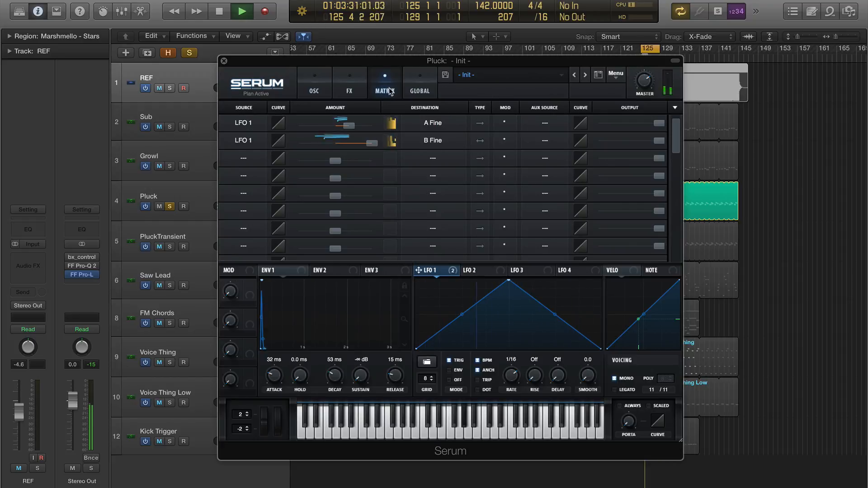
click(481, 124)
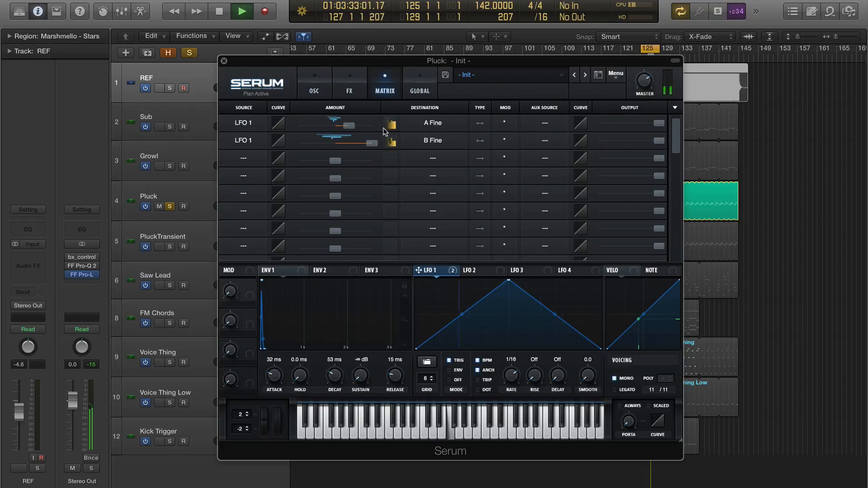
drag(348, 129, 341, 132)
drag(366, 145, 329, 145)
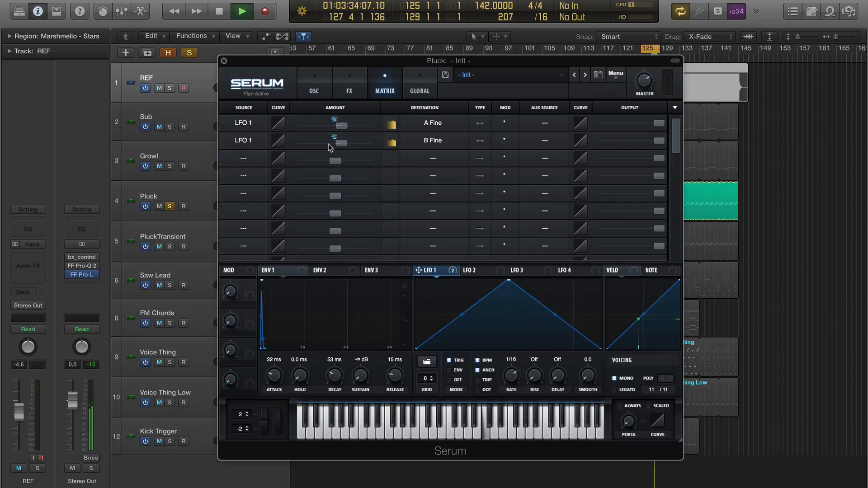
key(space)
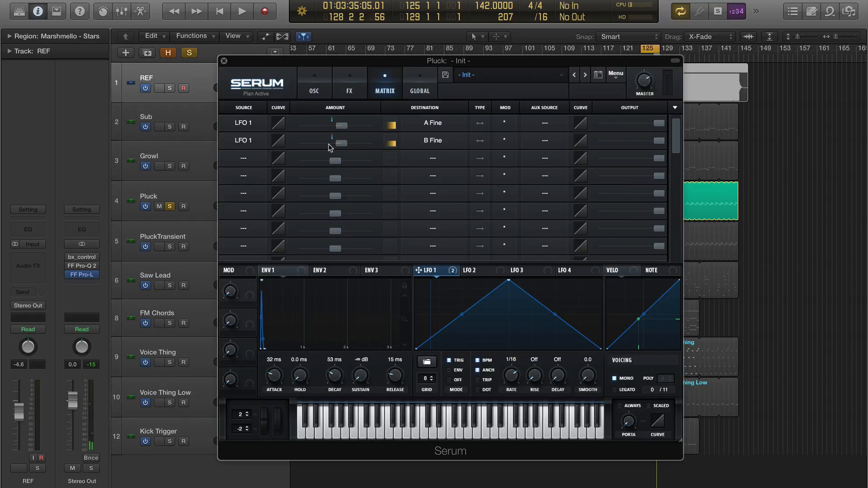
Enable the Filter effect during playback, set its type to MG Low 24, and adjust its cutoff.
click(351, 94)
key(space)
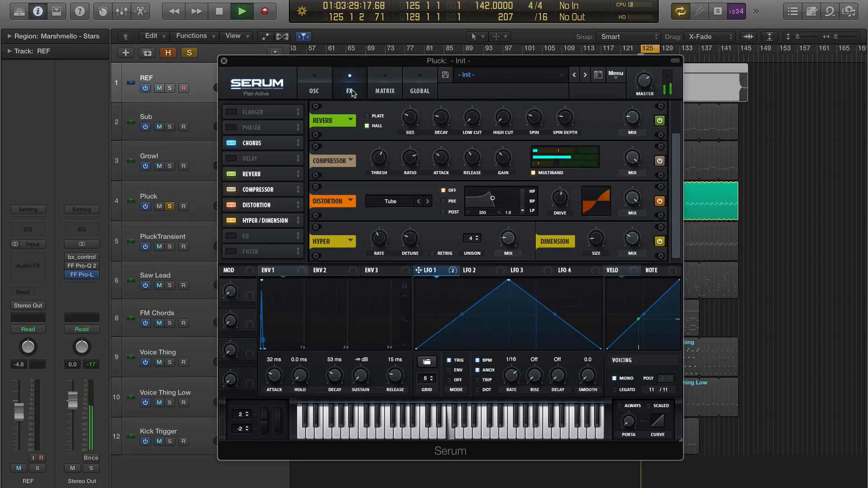
click(230, 252)
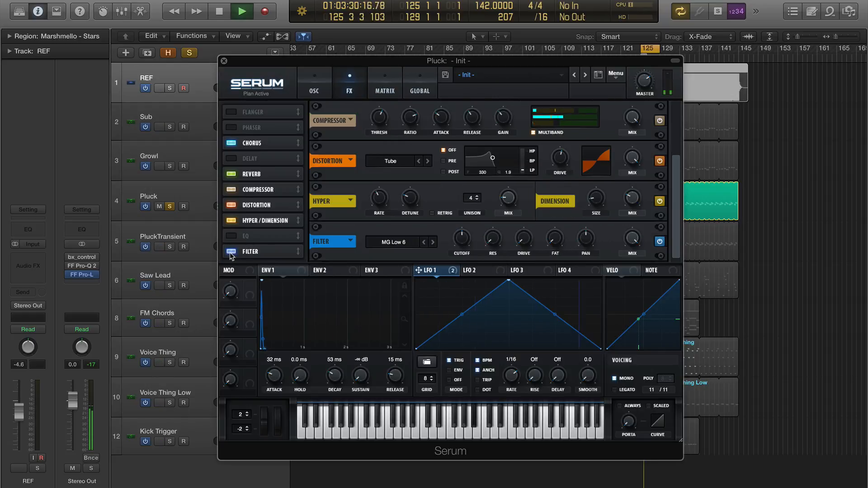
click(433, 242)
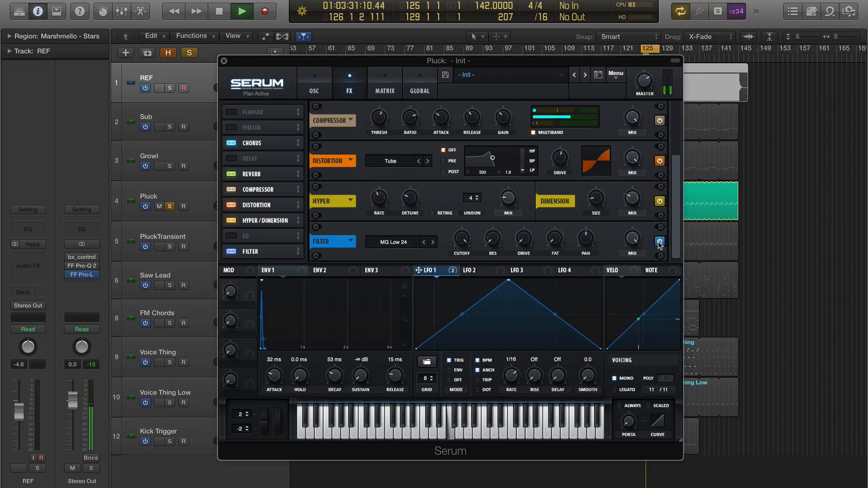
Enable the EQ effect, place it after the Filter in the chain, and switch its high band to a peak shape.
click(231, 236)
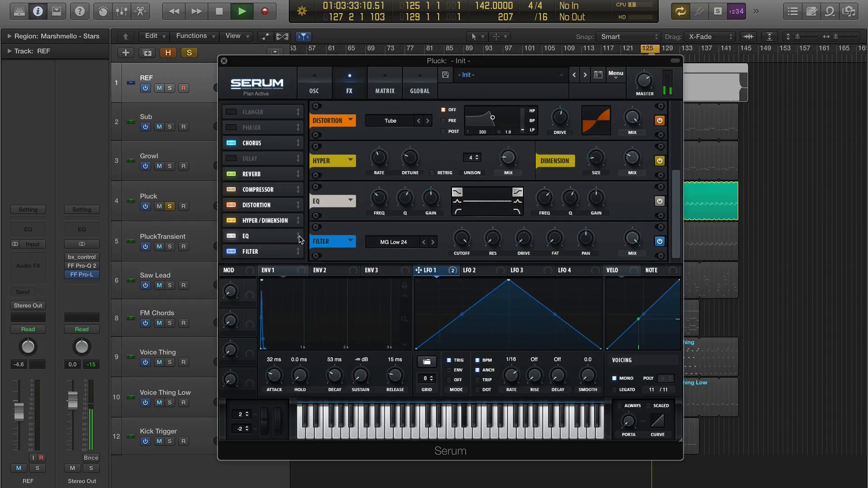
drag(297, 236, 294, 256)
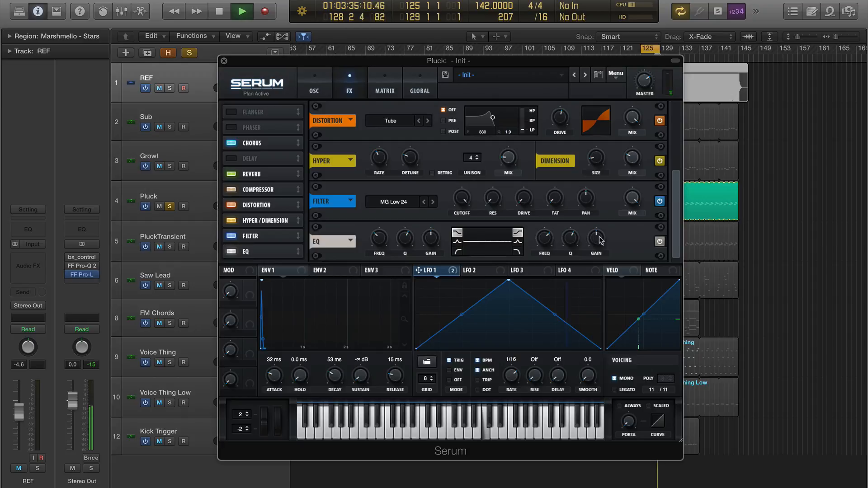
click(517, 242)
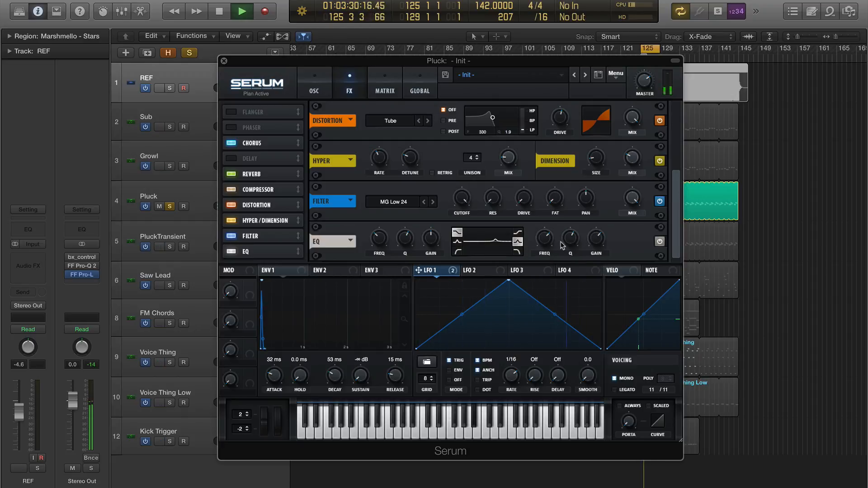
Sweep the EQ high band's frequency to about 4 kHz, adjust its Q, and toggle playback.
drag(544, 241, 571, 254)
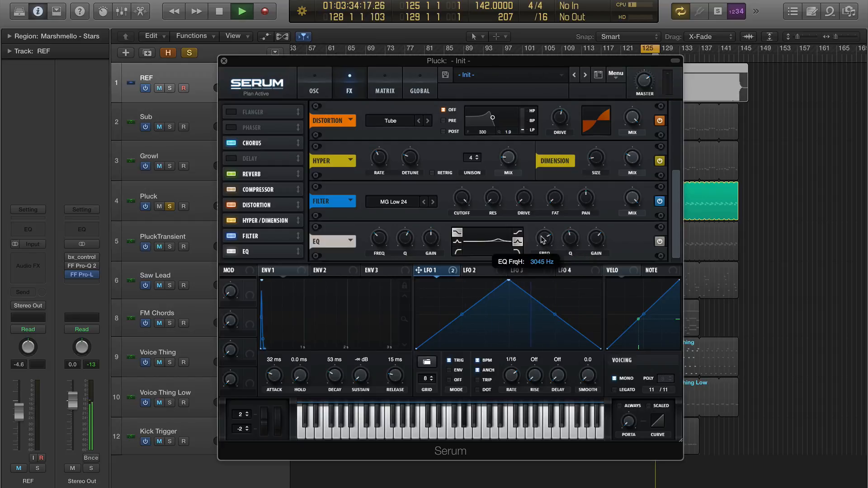
scroll(543, 240, up, 2)
scroll(542, 235, up, 1)
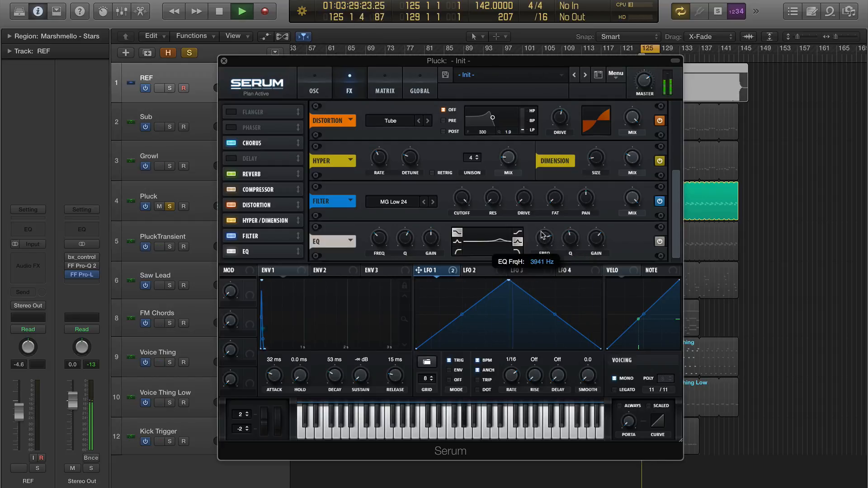
scroll(542, 235, up, 1)
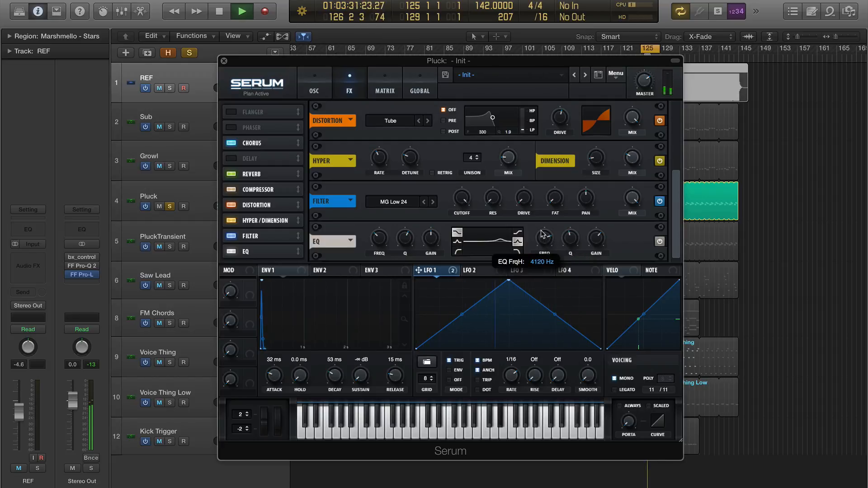
drag(541, 230, 569, 251)
mouse_move(601, 248)
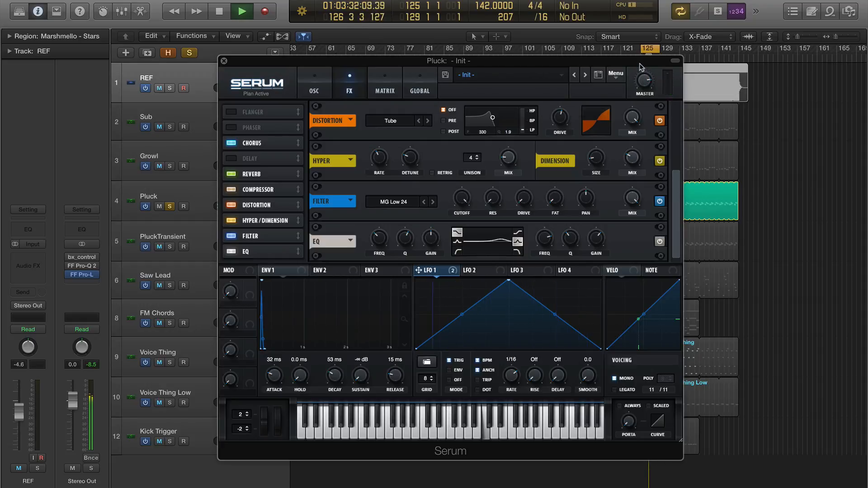
key(space)
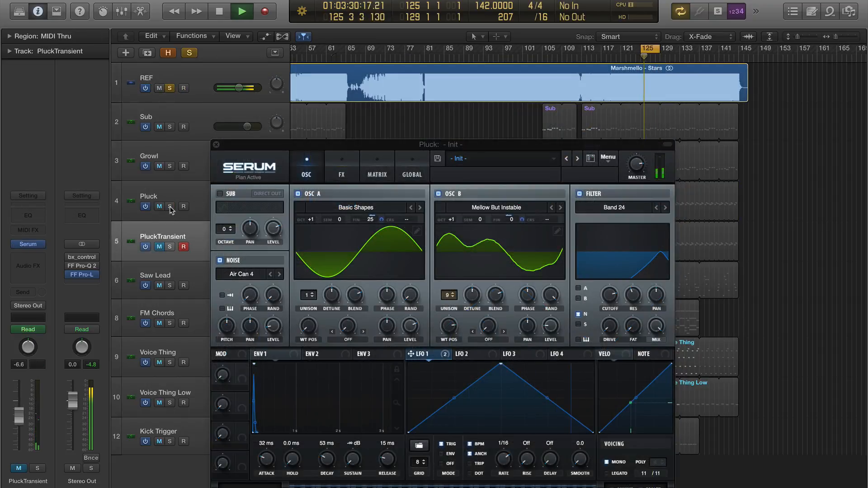
Compare the pluck with the reference by alternately soloing the Pluck and REF tracks, and stop playback.
click(170, 206)
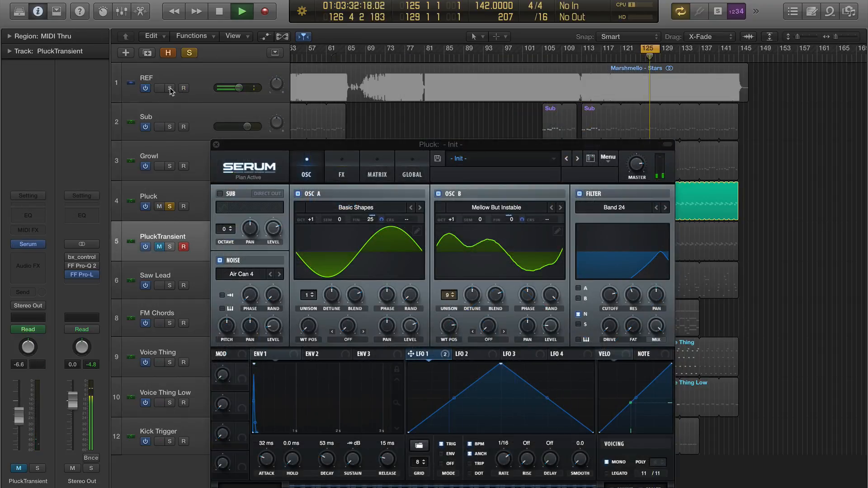
alt+click(170, 88)
alt+click(170, 206)
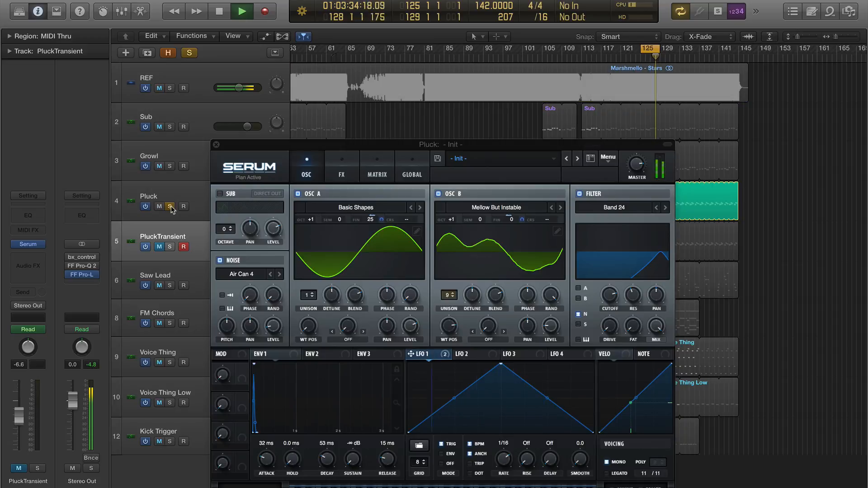
alt+click(170, 89)
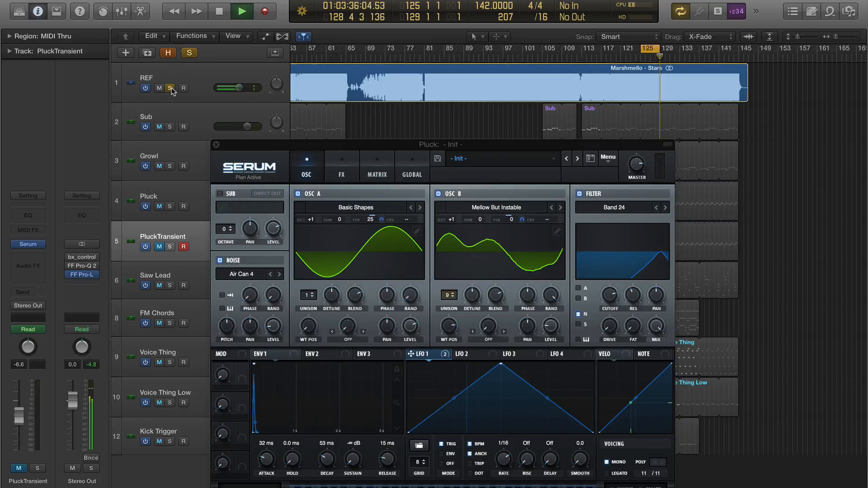
alt+click(170, 206)
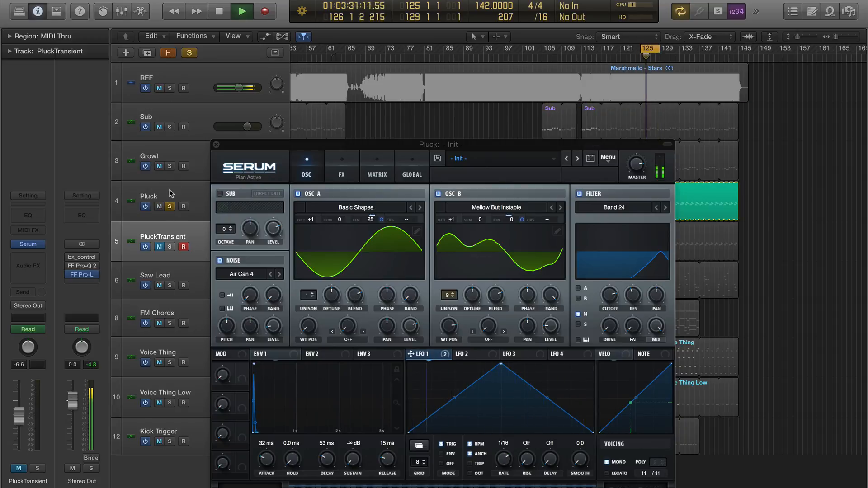
alt+click(169, 89)
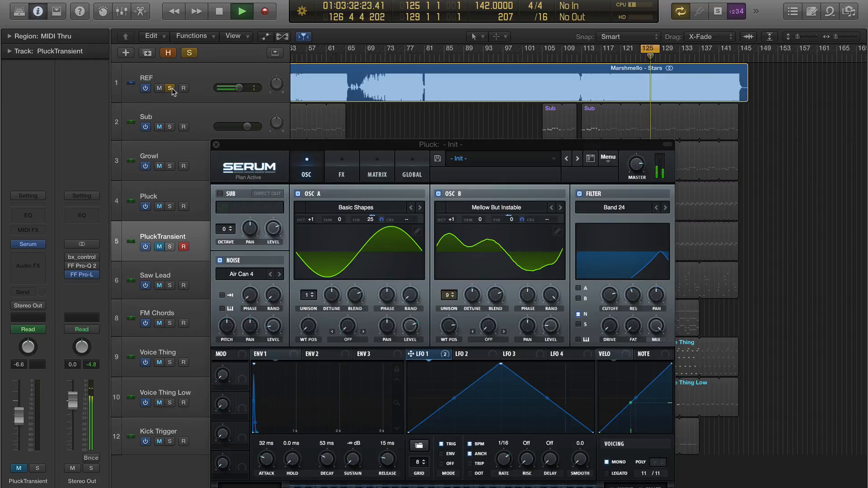
alt+click(170, 206)
key(space)
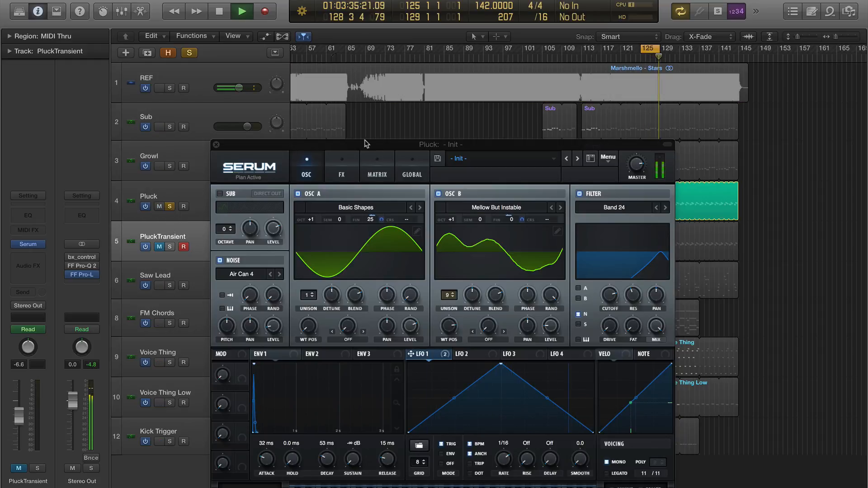
Move the Pluck synth window up to expose its keyboard and audition the patch with several notes.
drag(365, 144, 363, 59)
click(337, 429)
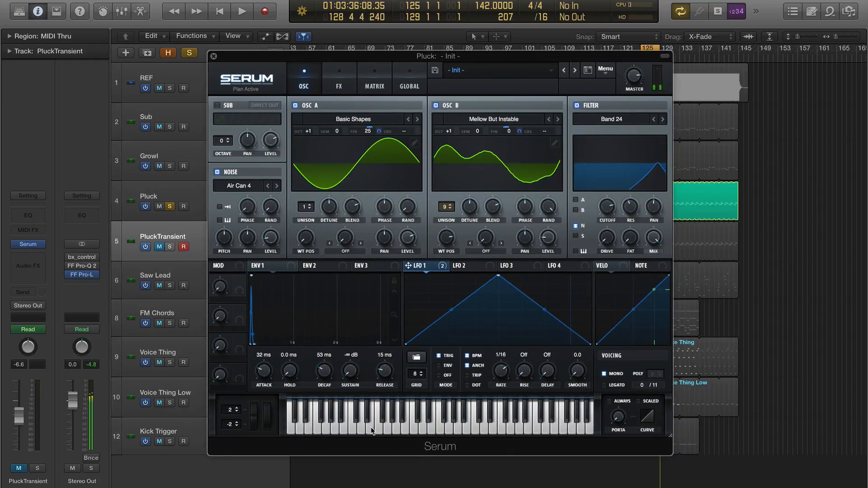
click(372, 429)
click(438, 429)
click(490, 429)
click(529, 429)
click(606, 71)
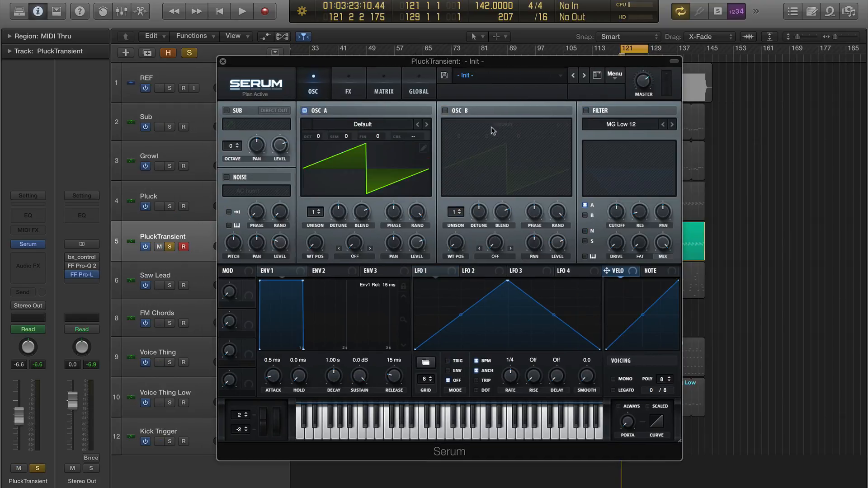
In the PluckTransient patch, disable oscillator A and enable the noise oscillator with the Attacks_Misc sample TransPerc1.
click(304, 111)
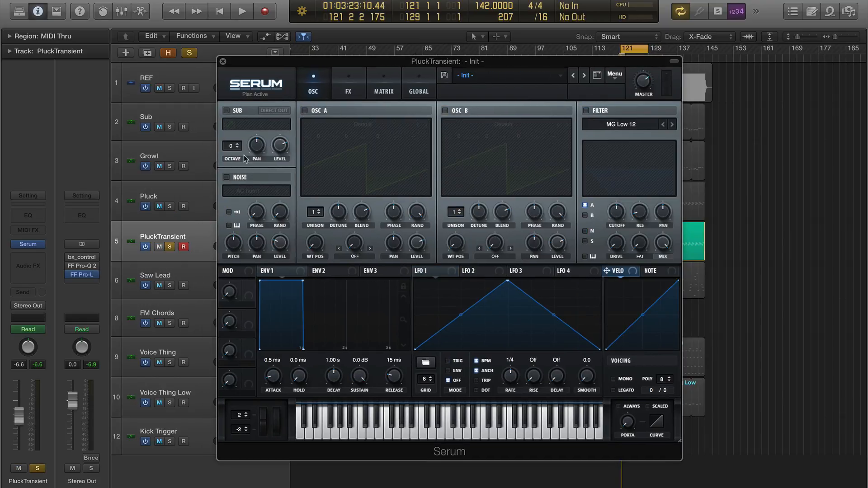
click(226, 177)
click(255, 191)
mouse_move(273, 220)
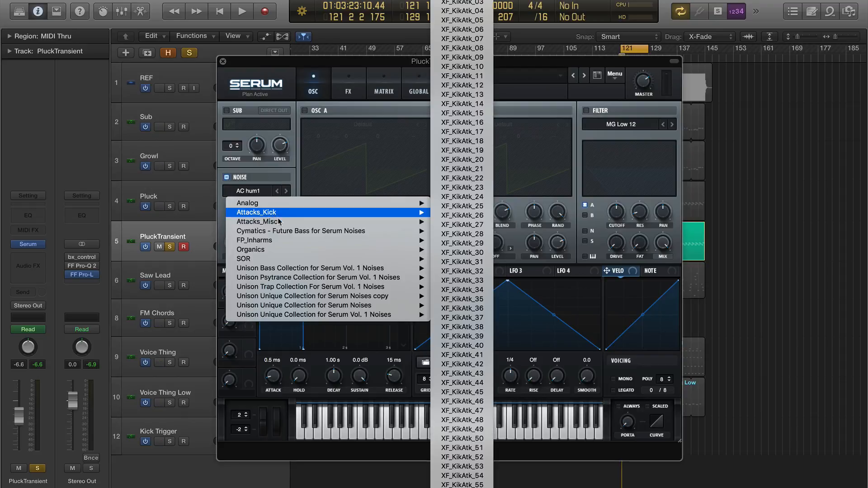
click(458, 420)
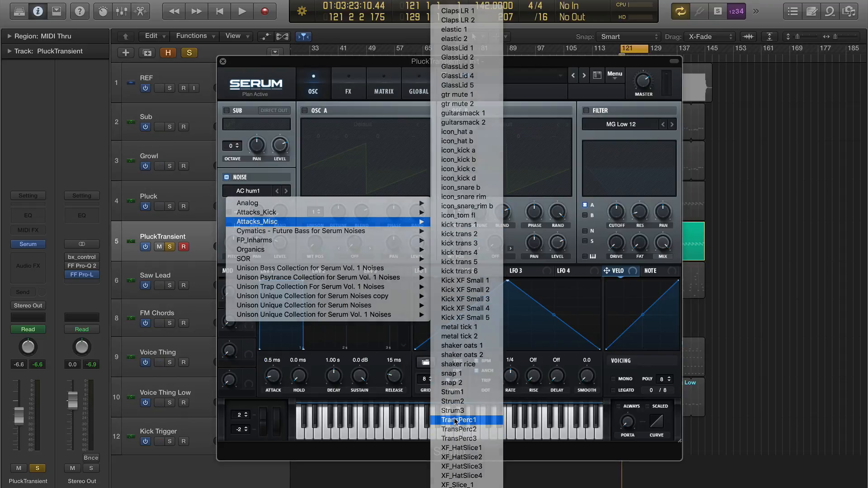
Start playback, raise the noise level, and enable one-shot mode for the noise sample.
key(space)
drag(280, 243, 280, 216)
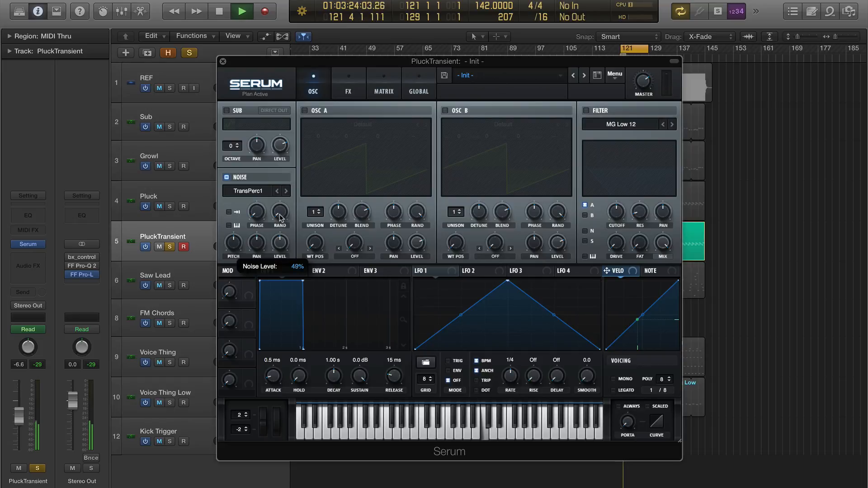
click(229, 212)
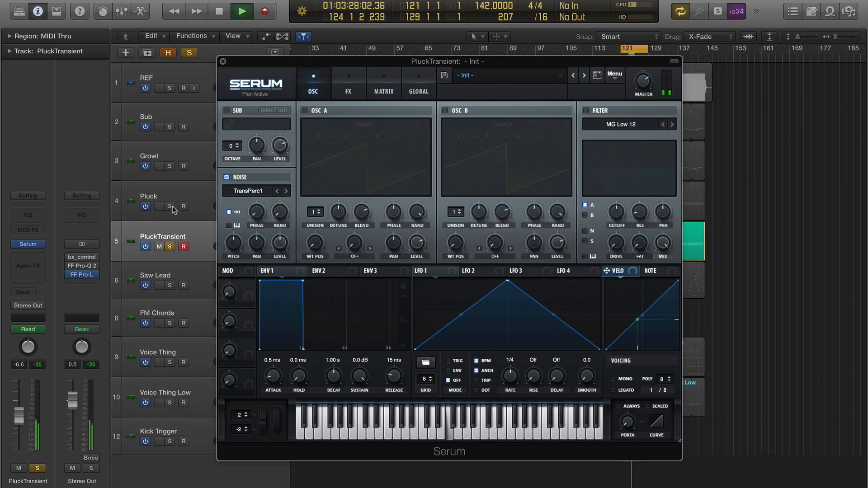
Raise the noise pitch while the Pluck track is soloed alongside, remove that solo, and stop playback.
click(170, 206)
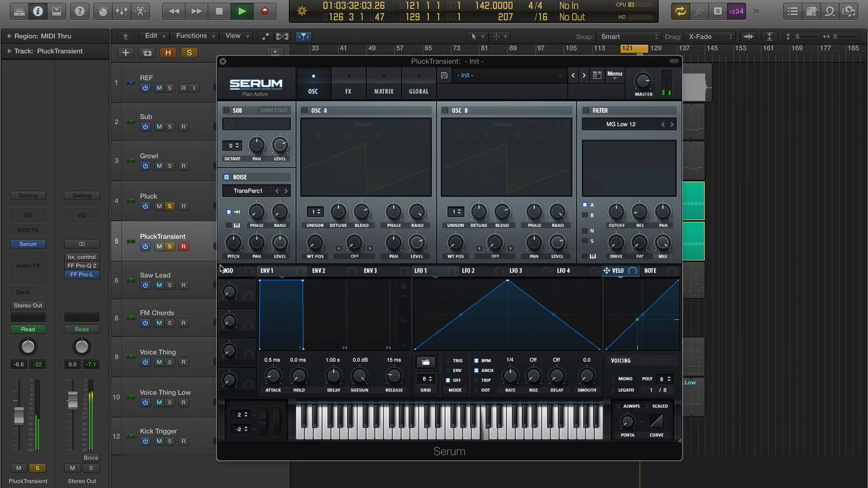
drag(235, 248, 236, 221)
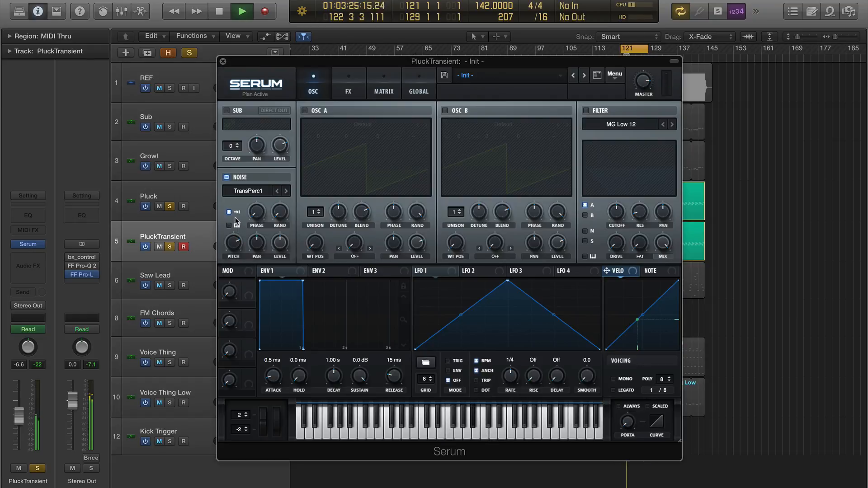
click(170, 206)
key(space)
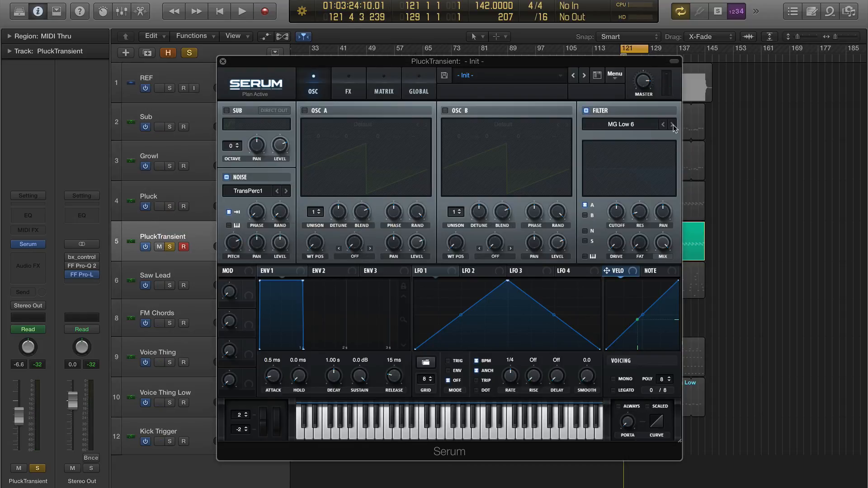
Set the filter to MG Low 18 with key tracking for the noise only, raise its drive, and lower the cutoff.
click(672, 124)
click(586, 231)
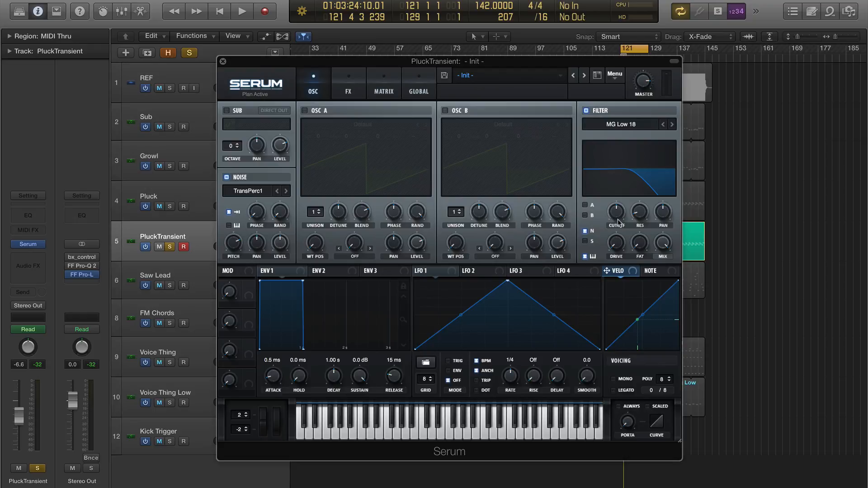
key(space)
drag(617, 244, 622, 166)
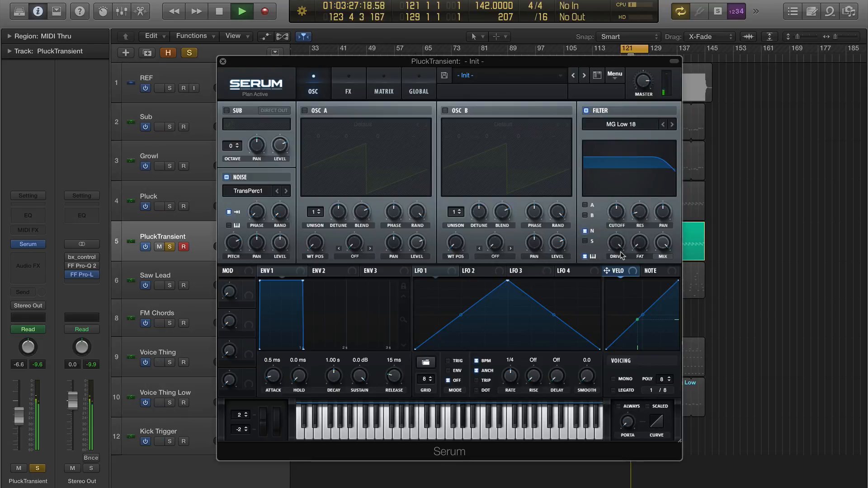
key(space)
drag(615, 217, 618, 226)
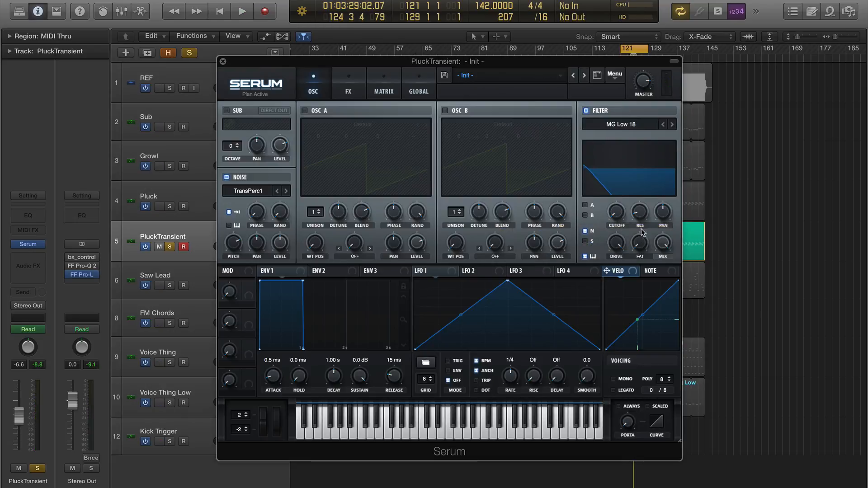
Assign envelope 2 to the filter cutoff, set its sustain to 0% and decay to about 92 ms, and start playback.
click(329, 271)
drag(313, 271, 614, 218)
key(space)
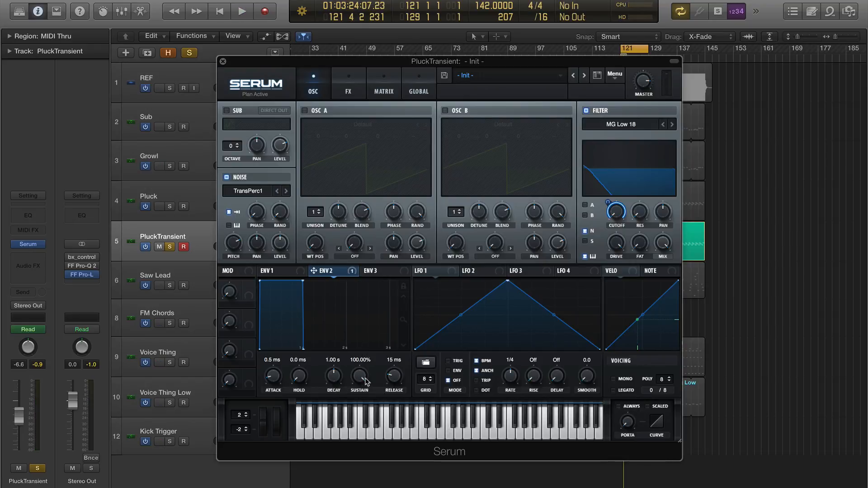
drag(366, 382, 366, 409)
drag(333, 375, 333, 406)
key(space)
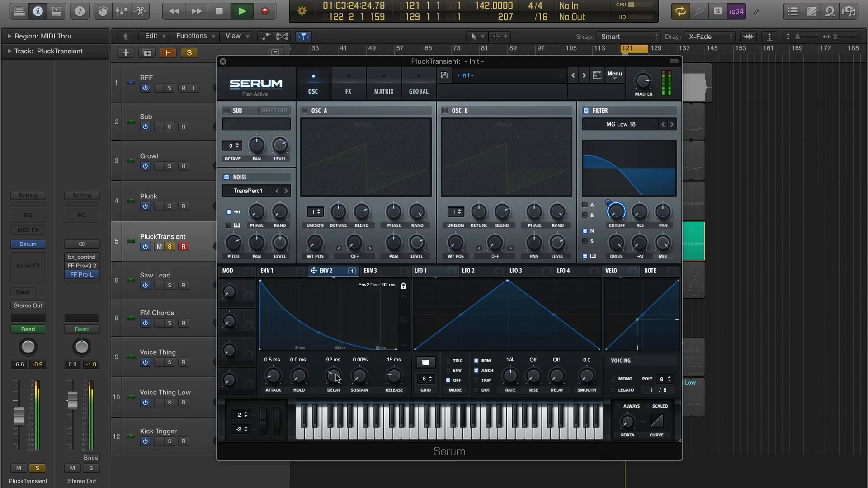
Set envelope 2's decay to about 197 ms, straighten its decay curve, and reduce its modulation amount on the cutoff.
drag(336, 377, 335, 372)
drag(321, 332, 325, 322)
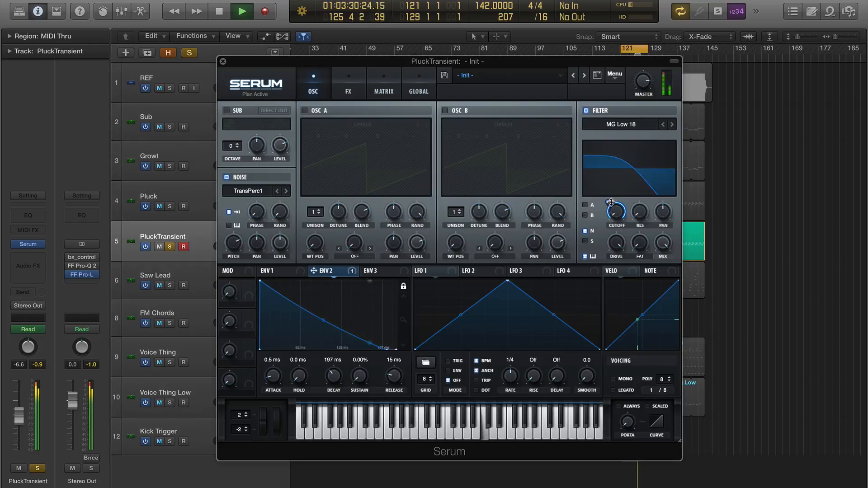
drag(611, 202, 610, 236)
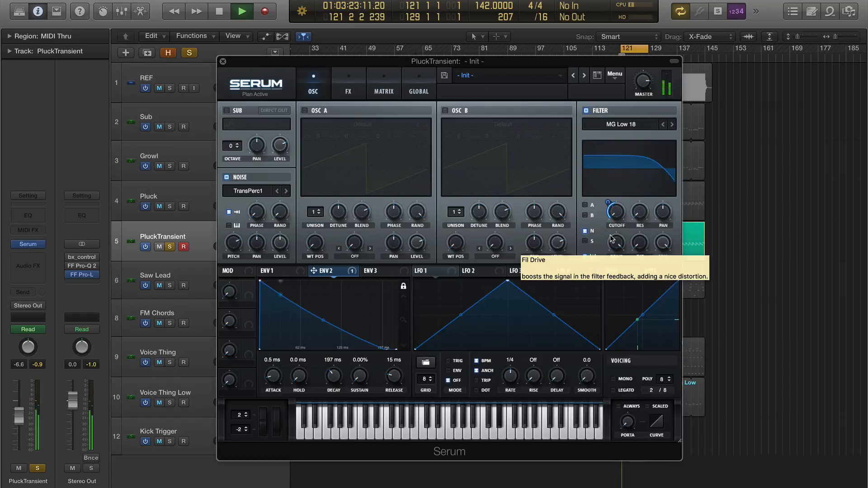
Check the transient layered with the Pluck track by soloing and unsoloing Pluck, and stop playback.
click(169, 207)
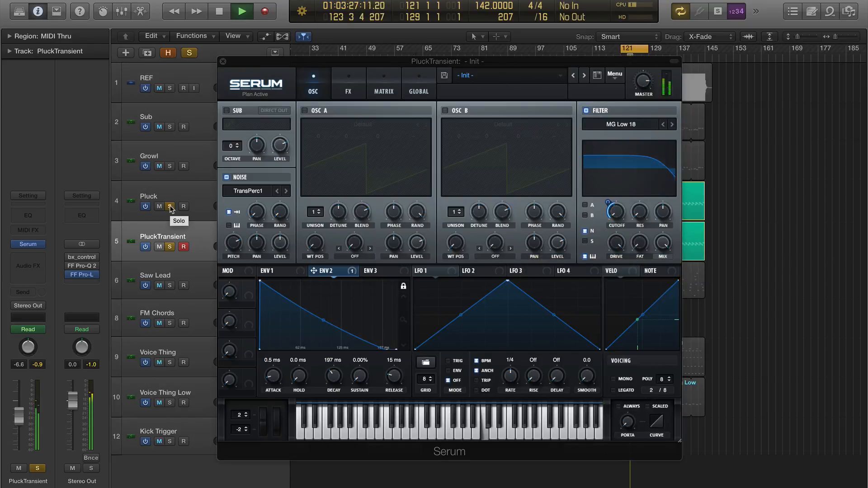
click(170, 206)
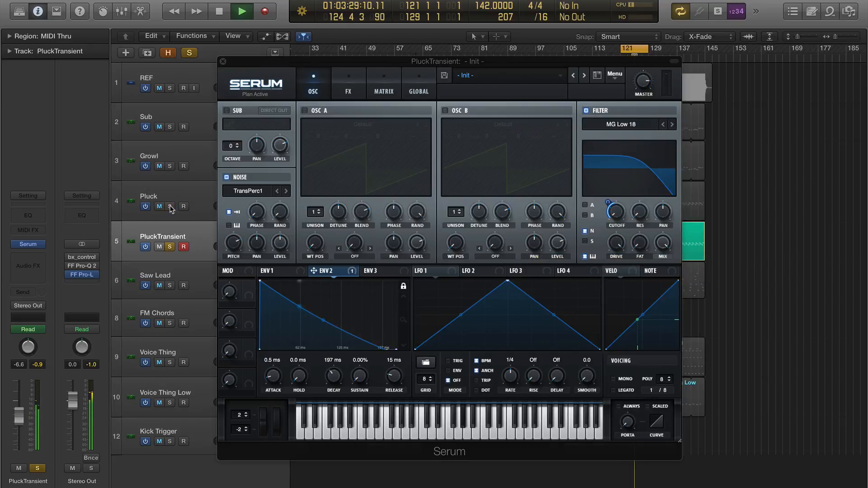
key(space)
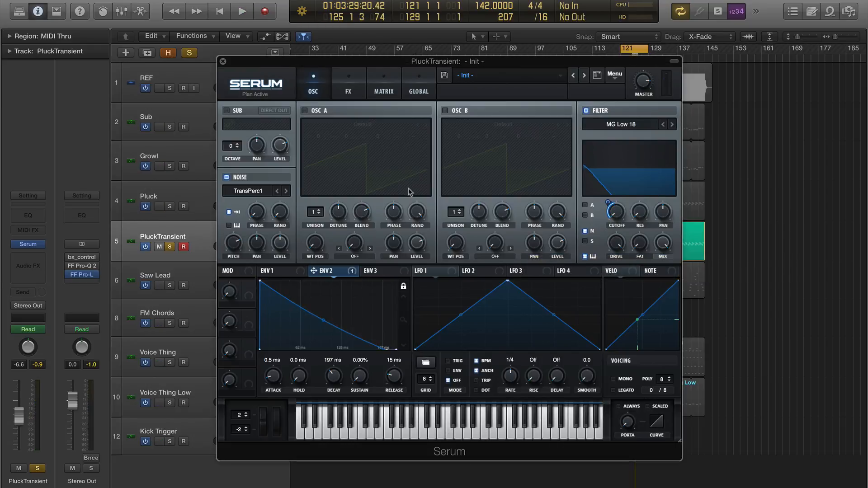
Enable the Chorus effect on the transient, raise its low-pass filter, and set its mix to about 37% during playback.
click(348, 92)
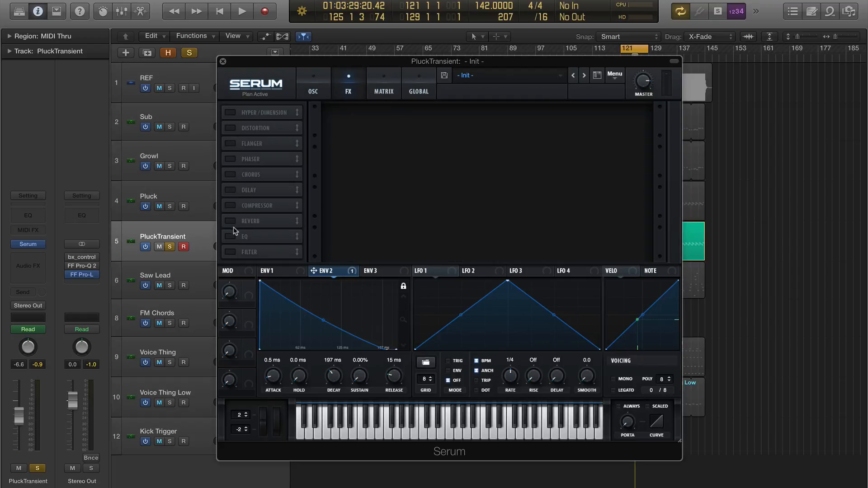
click(230, 175)
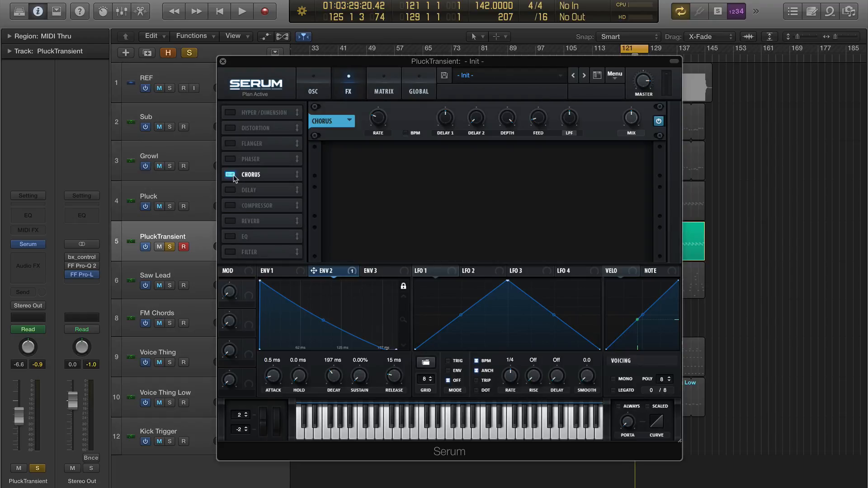
key(space)
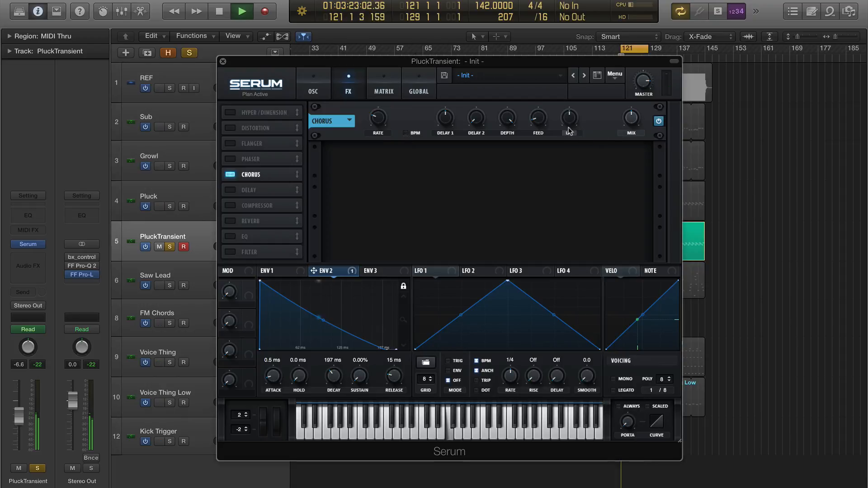
drag(568, 108, 569, 102)
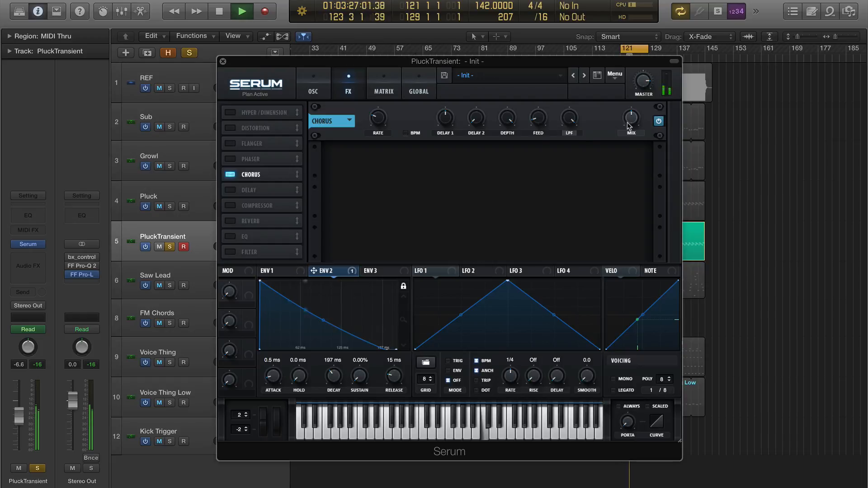
drag(630, 123, 631, 143)
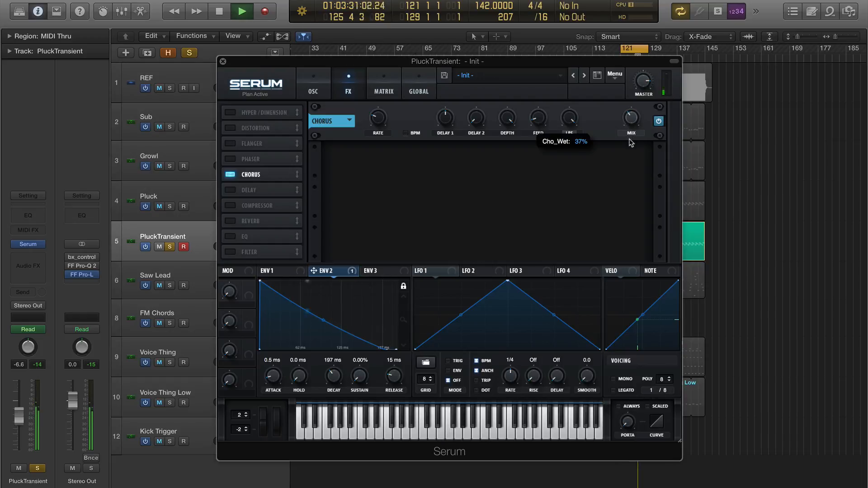
Add a multiband Compressor, raise its ratio to maximum, set the threshold to about -20.9 dB, and stop playback.
click(281, 205)
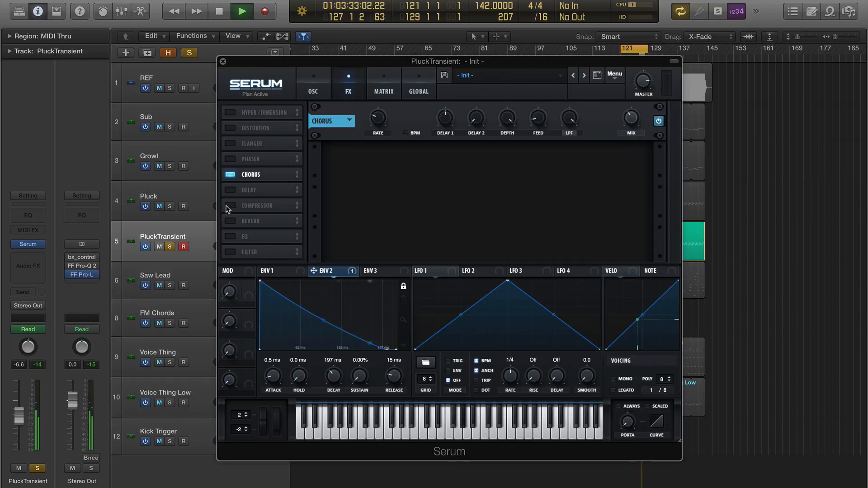
click(532, 174)
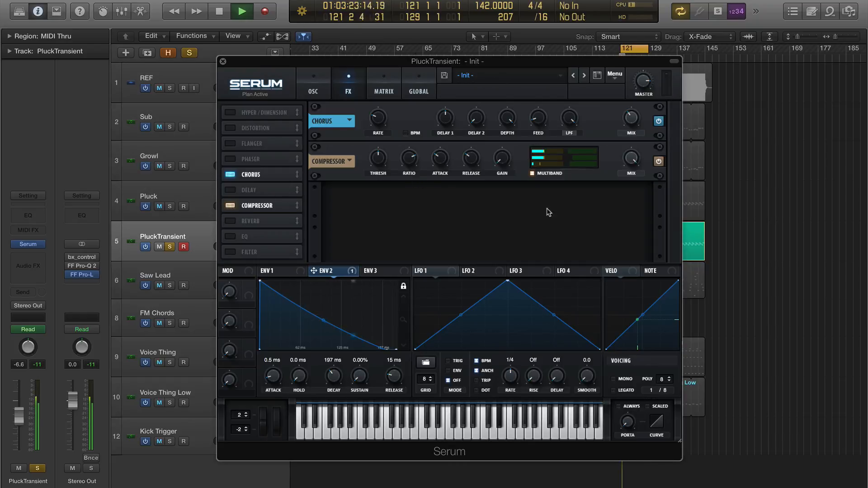
drag(409, 158, 412, 105)
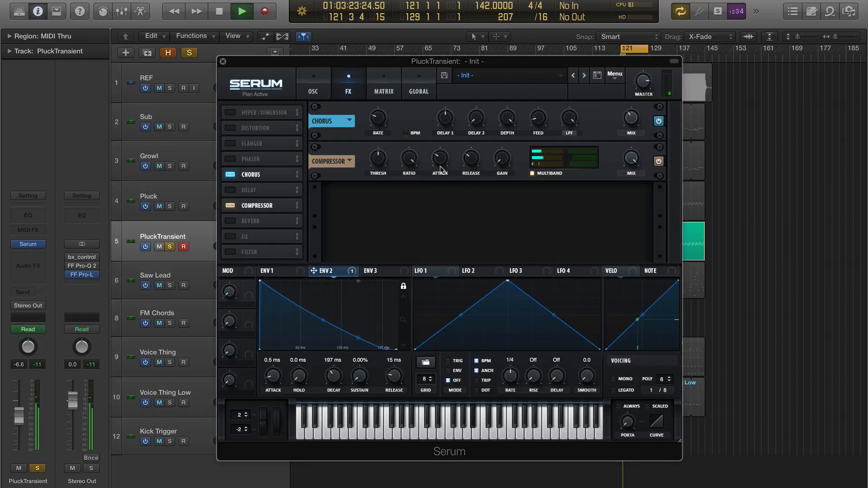
mouse_move(379, 162)
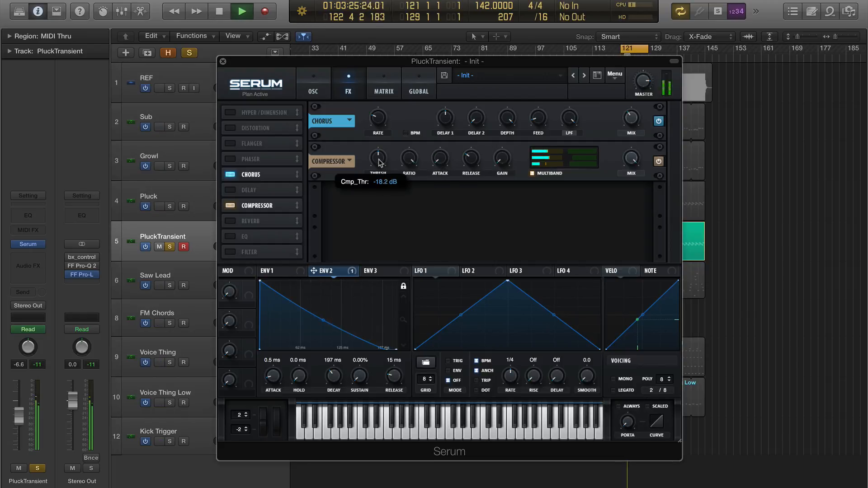
drag(379, 158, 379, 158)
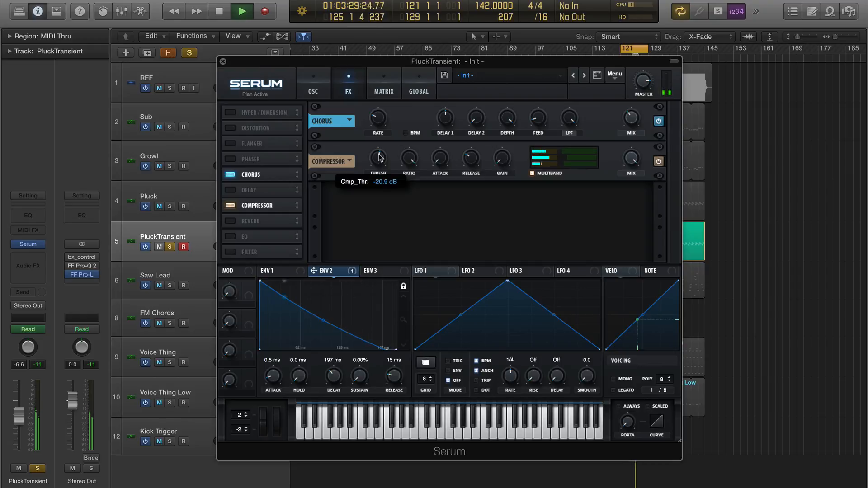
key(space)
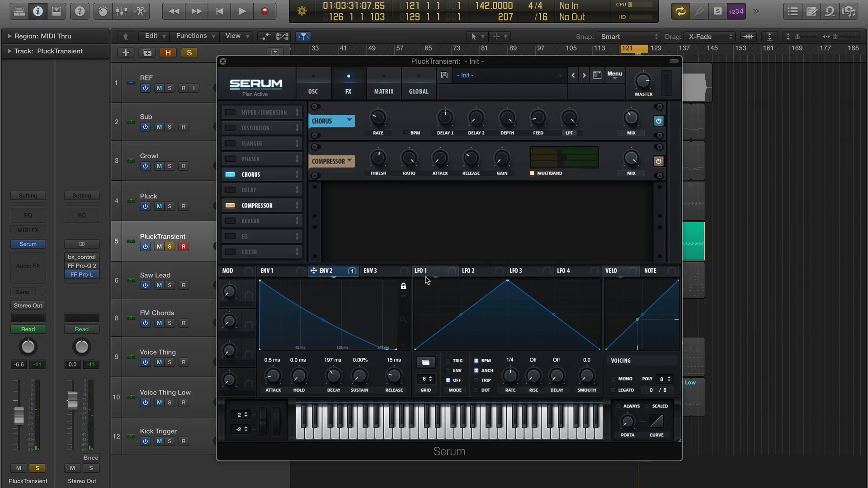
Set envelope 1's attack to 12 ms while the transient plays.
click(271, 270)
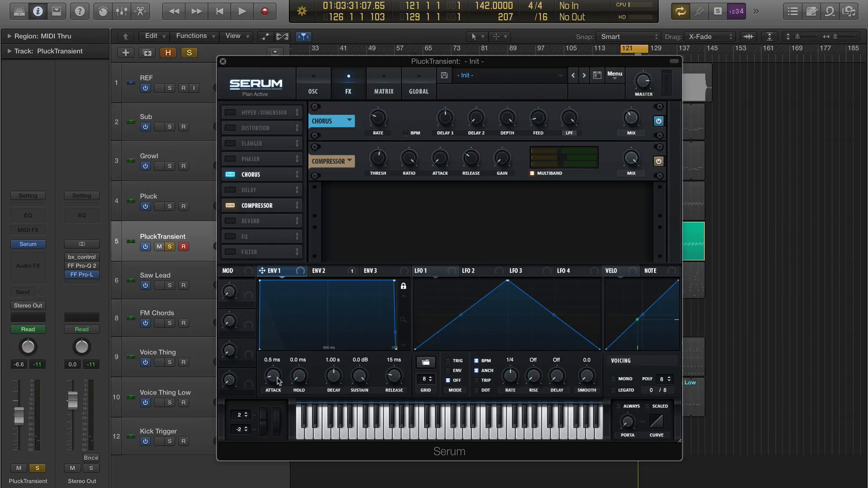
key(space)
drag(278, 381, 277, 379)
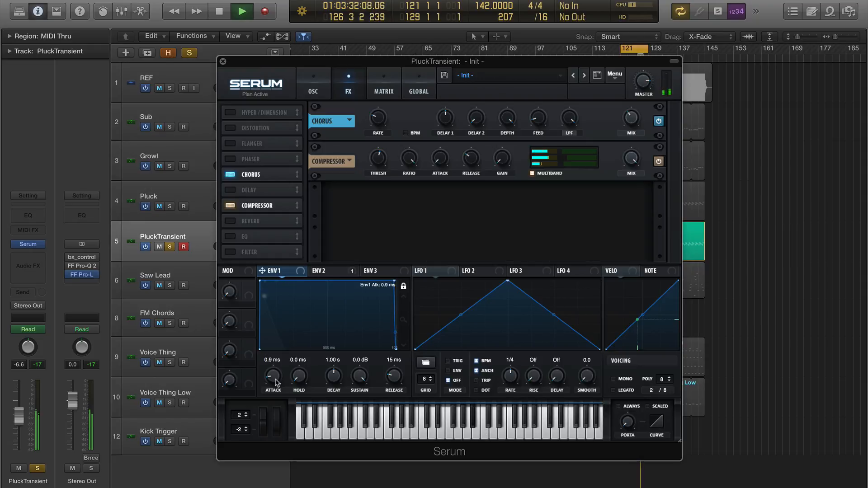
drag(277, 382, 277, 373)
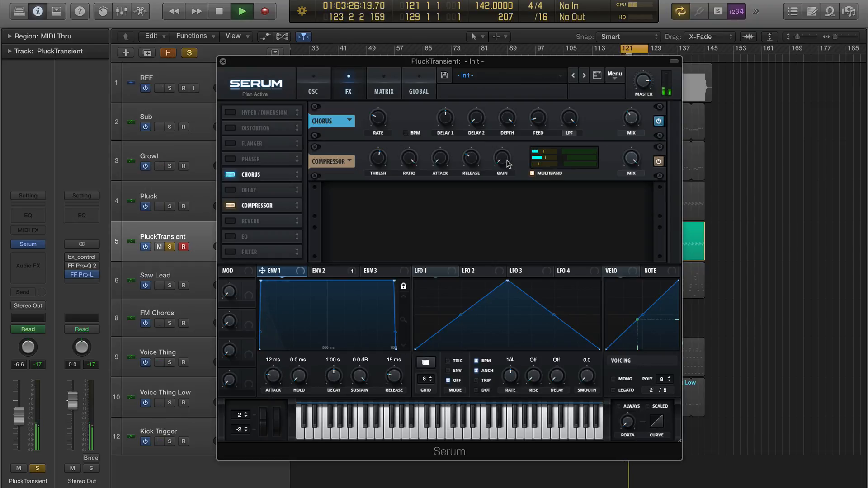
Raise the compressor's gain to about 11.9 dB and stop playback.
mouse_move(507, 162)
drag(507, 155, 500, 126)
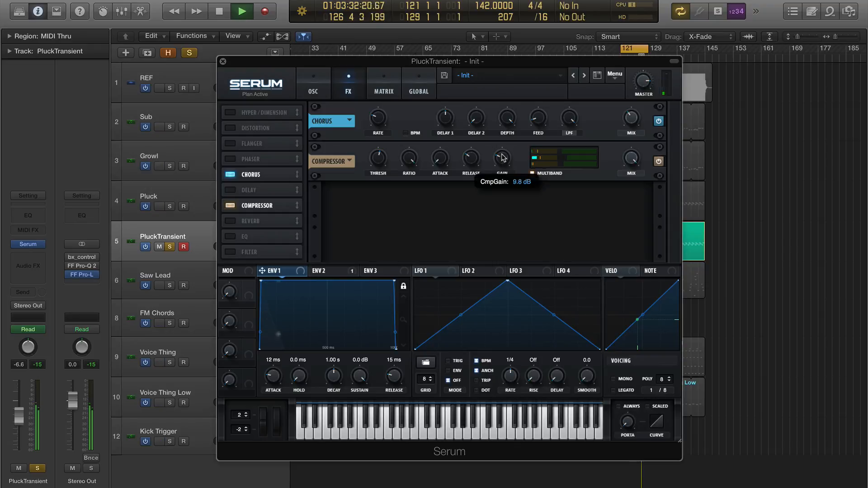
drag(503, 158, 503, 155)
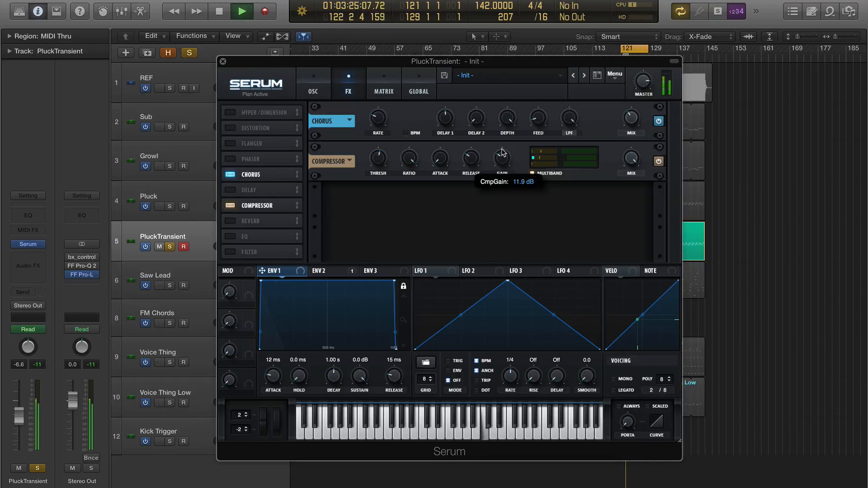
key(space)
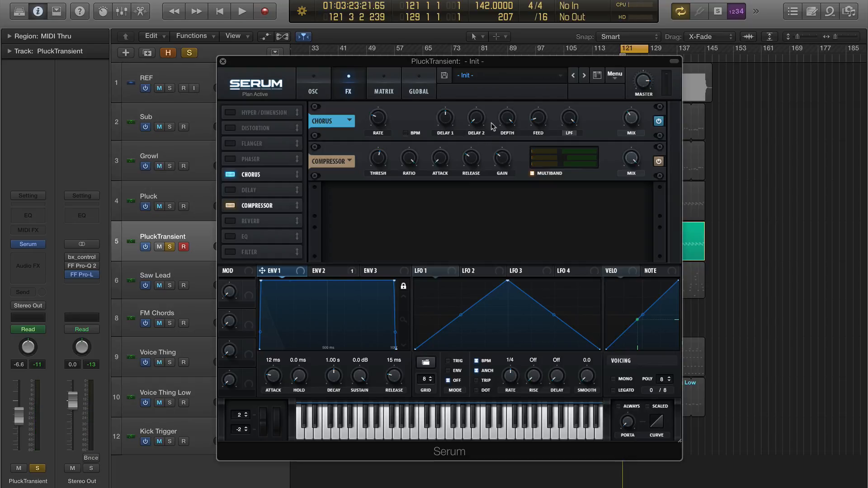
Lengthen the compressor's release and adjust its high band in the multiband display during playback.
key(space)
drag(480, 167, 471, 141)
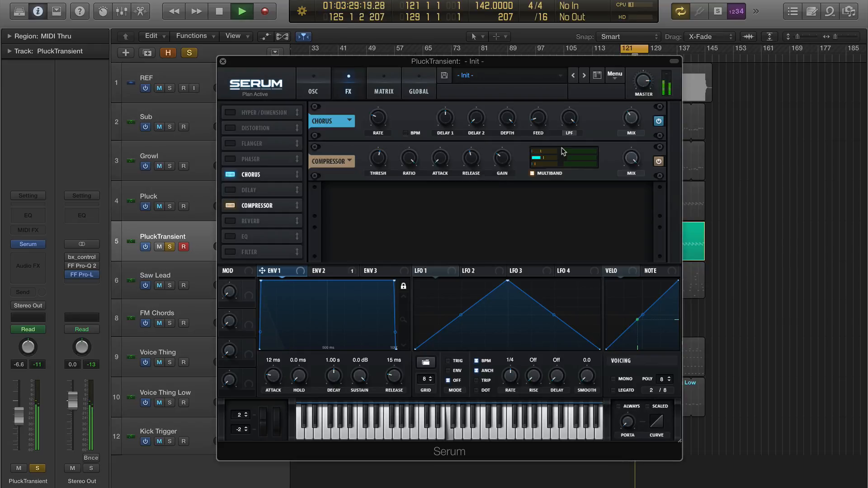
drag(562, 153, 579, 154)
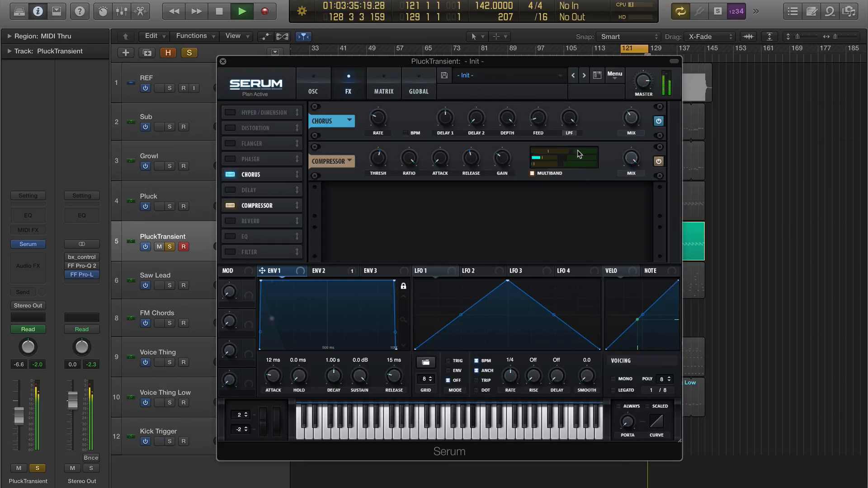
key(space)
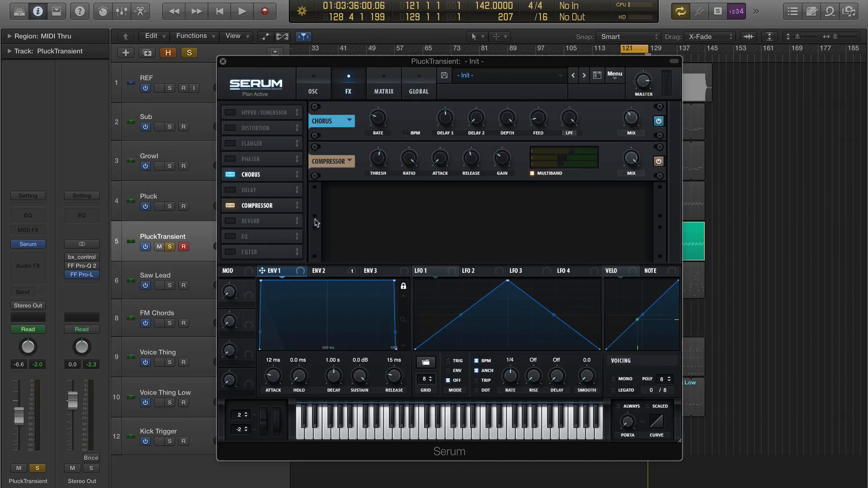
Add a Delay after the compressor, set both sides to 1/8, and narrow its filter to a width of 2.0.
click(230, 190)
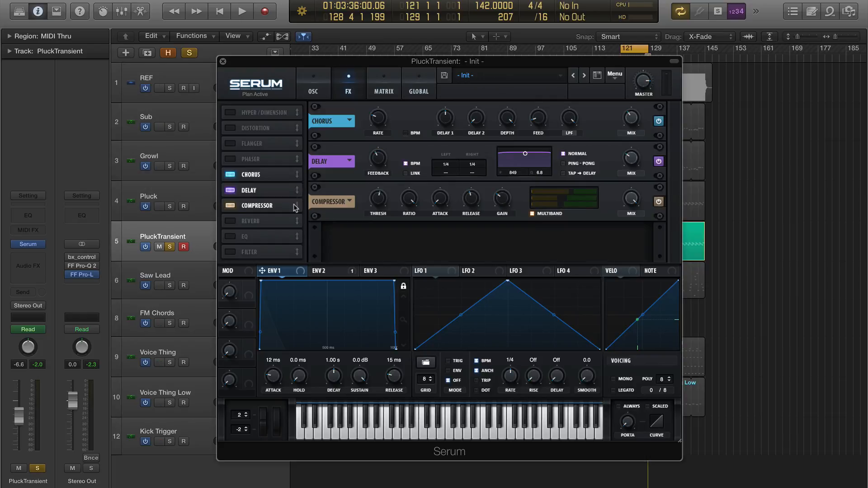
drag(295, 208, 295, 192)
mouse_move(445, 206)
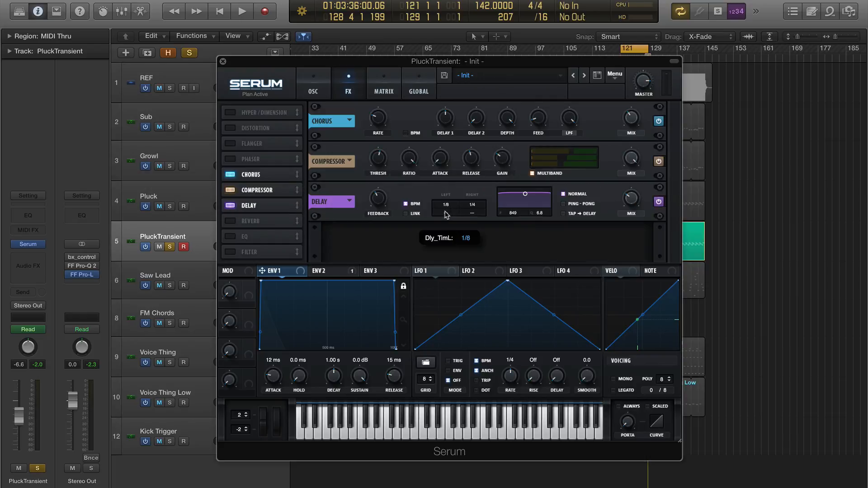
drag(474, 205, 525, 203)
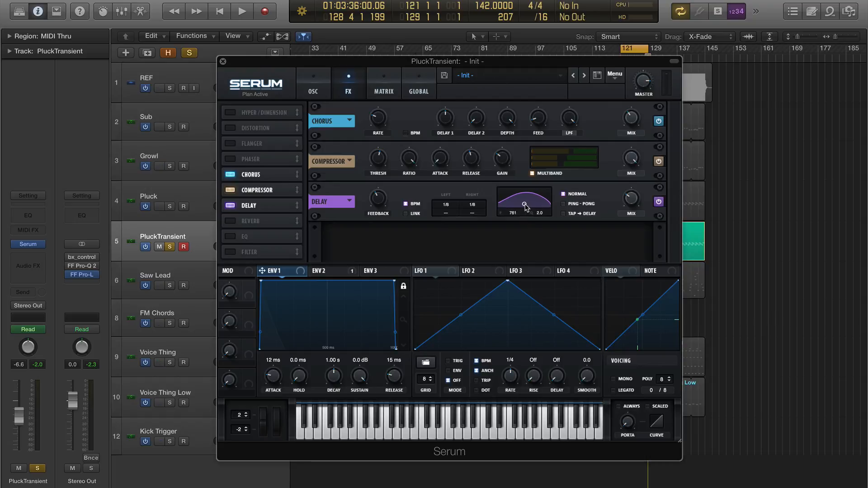
Set the delay's mix to about 48% and reduce its feedback while the transient plays.
key(space)
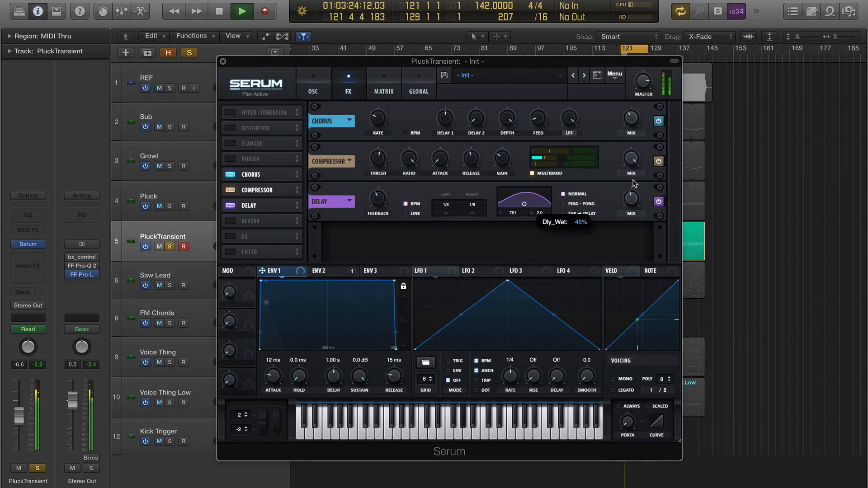
drag(634, 181, 634, 180)
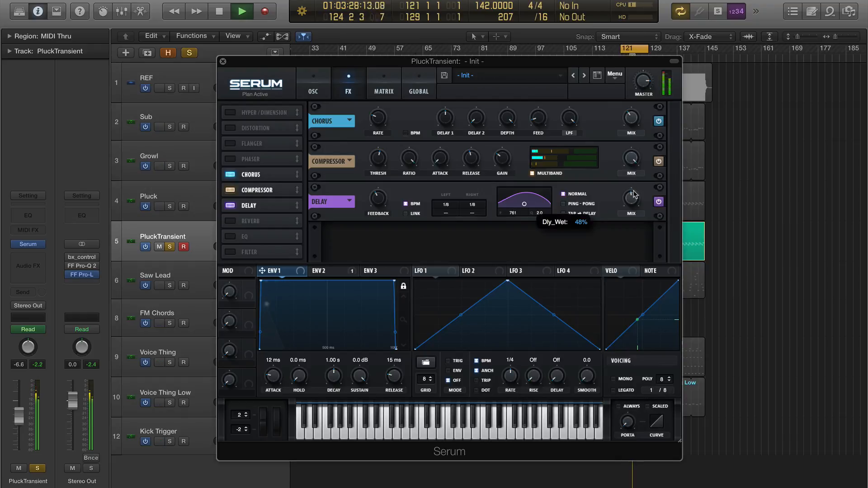
drag(375, 201, 375, 222)
Audition the delayed transient by playing several notes on the on-screen keyboard.
key(space)
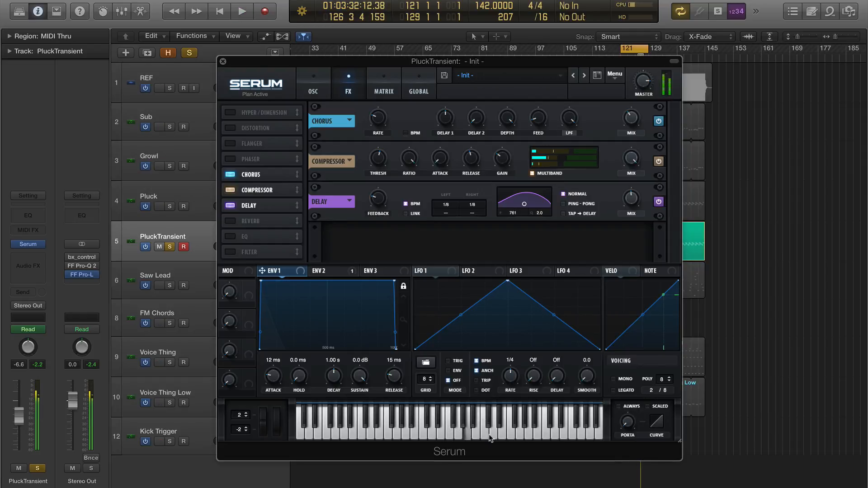
click(468, 427)
click(531, 432)
click(537, 433)
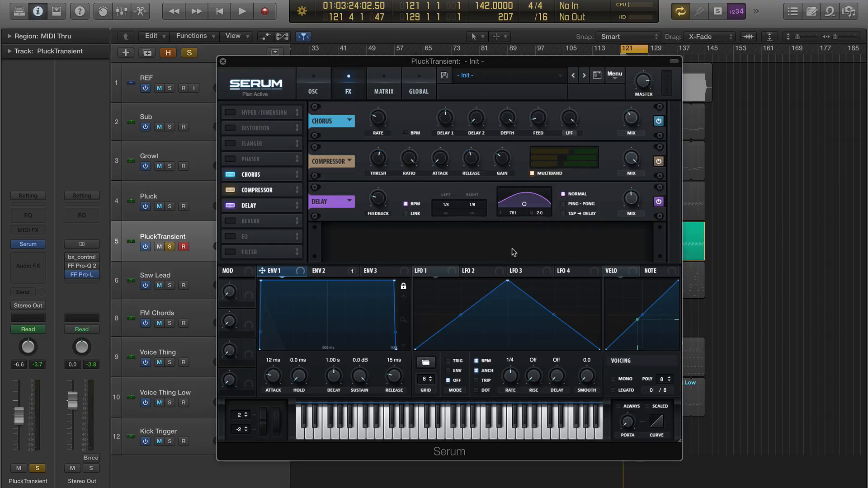
Enable the Filter effect after the delay, set it to High 24, and adjust its cutoff and resonance during playback.
click(230, 251)
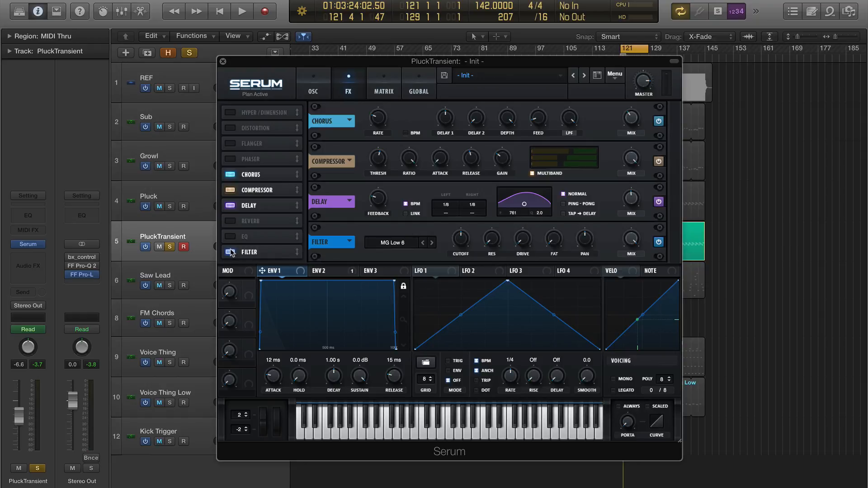
key(space)
click(431, 243)
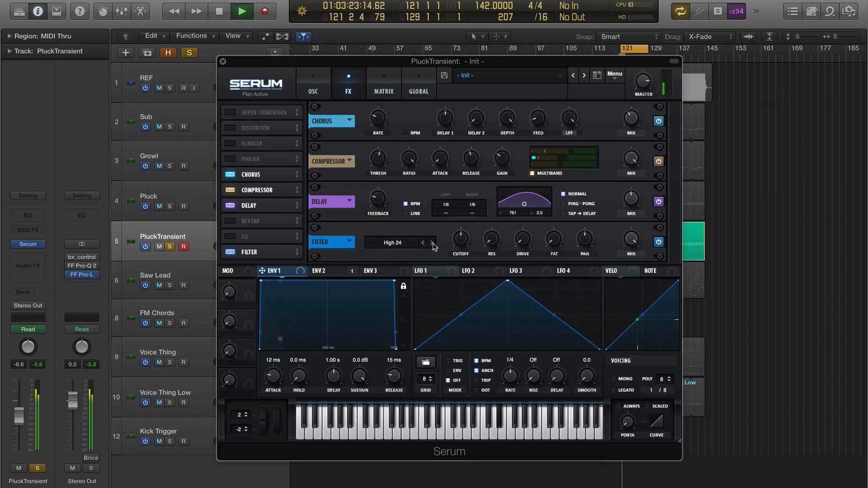
drag(462, 244, 498, 232)
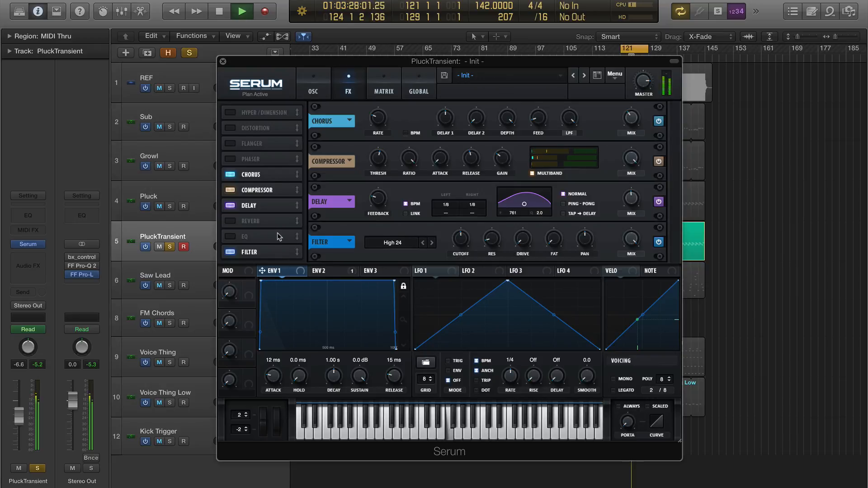
Enable the Reverb, move it after the filter in the effects chain, and switch it to Plate.
click(230, 220)
drag(271, 221, 266, 260)
key(space)
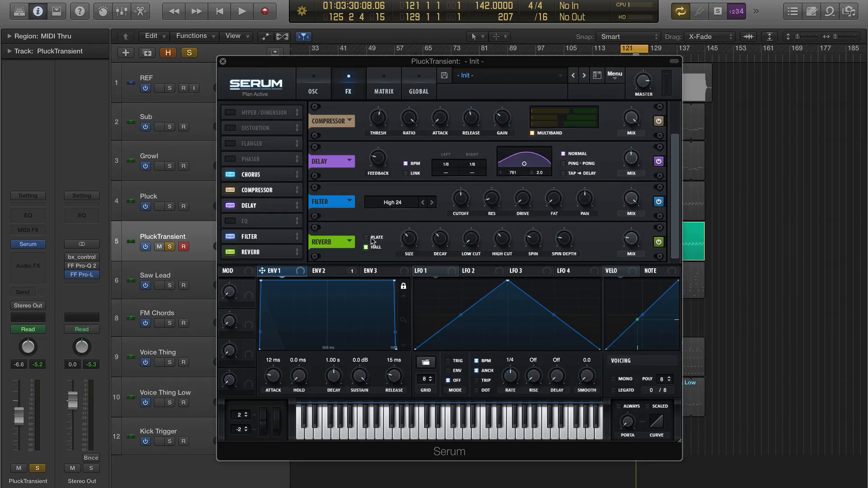
key(space)
Lower the reverb's mix to about 30% and its size to about 26%.
mouse_move(637, 230)
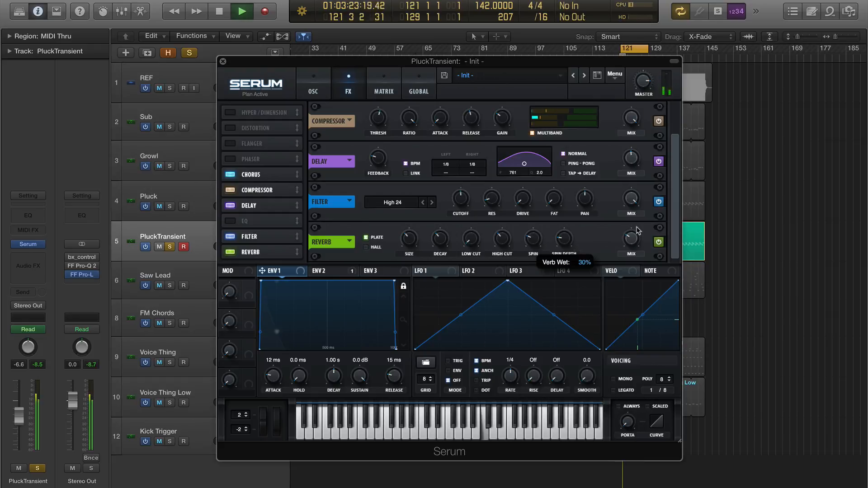
mouse_move(562, 246)
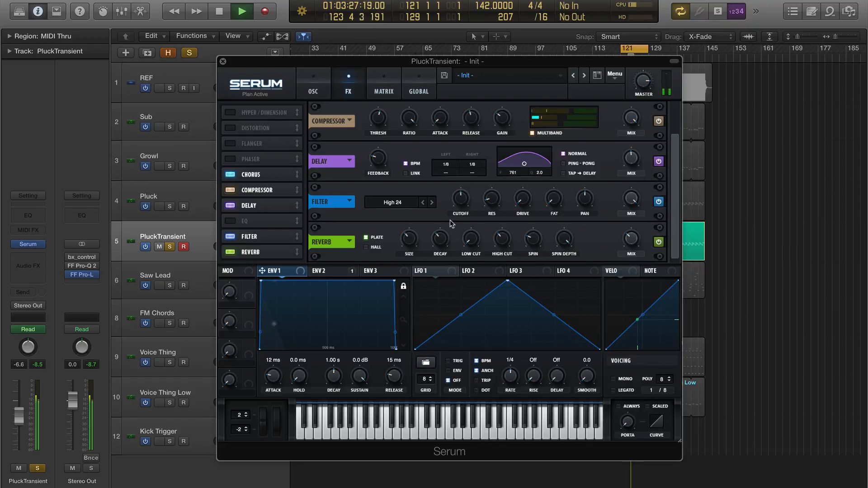
mouse_move(410, 244)
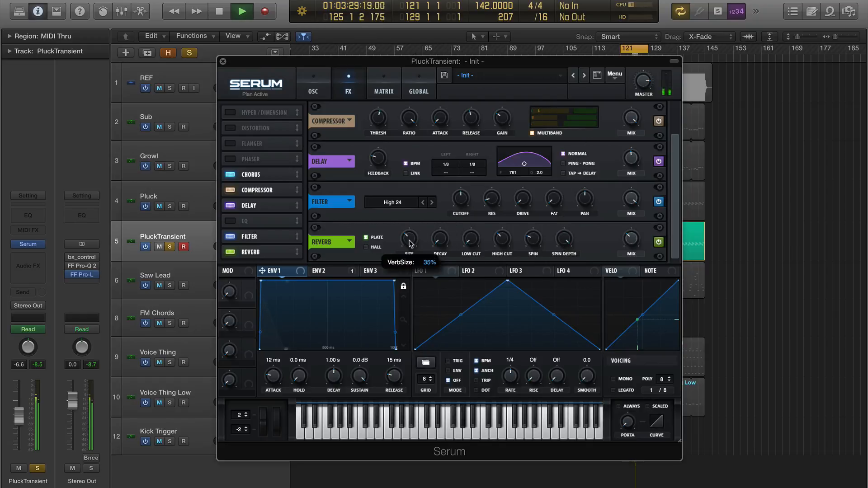
drag(410, 247, 413, 256)
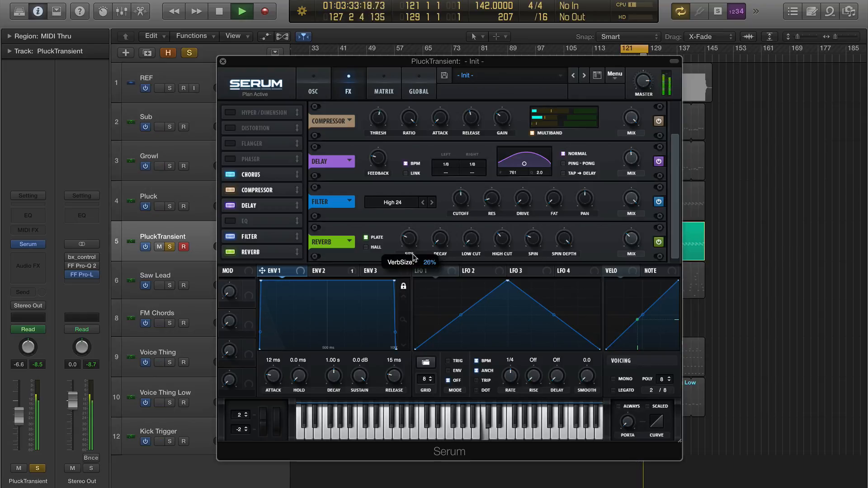
Fine-tune the reverb's size during playback, and stop the transport.
mouse_move(413, 254)
mouse_down()
mouse_move(411, 265)
mouse_move(409, 252)
mouse_up()
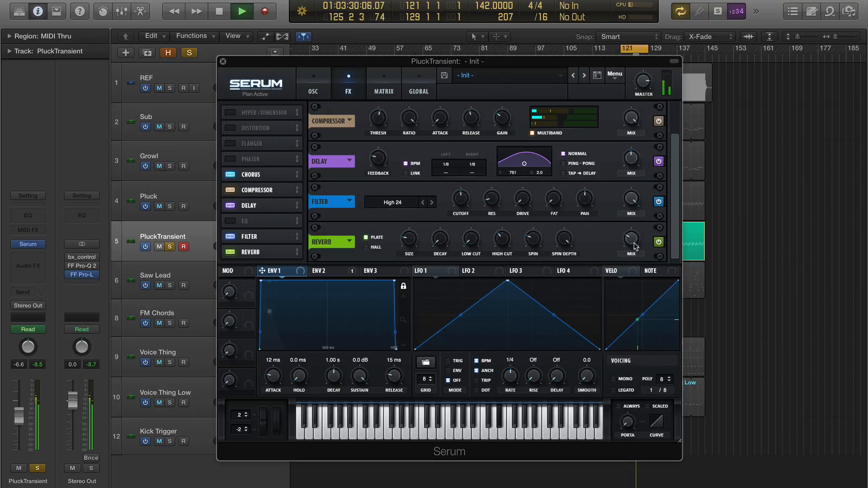
key(space)
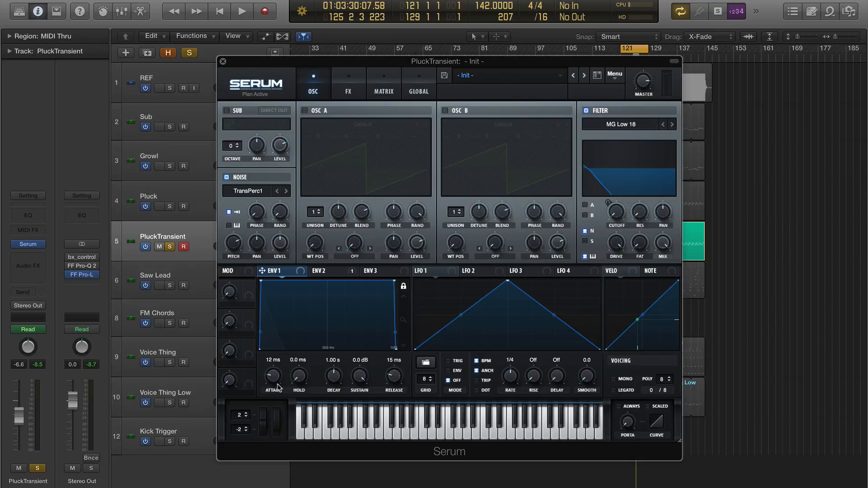
Compare Envelope 1's attack at about 0.3 ms with 12 ms during playback.
key(space)
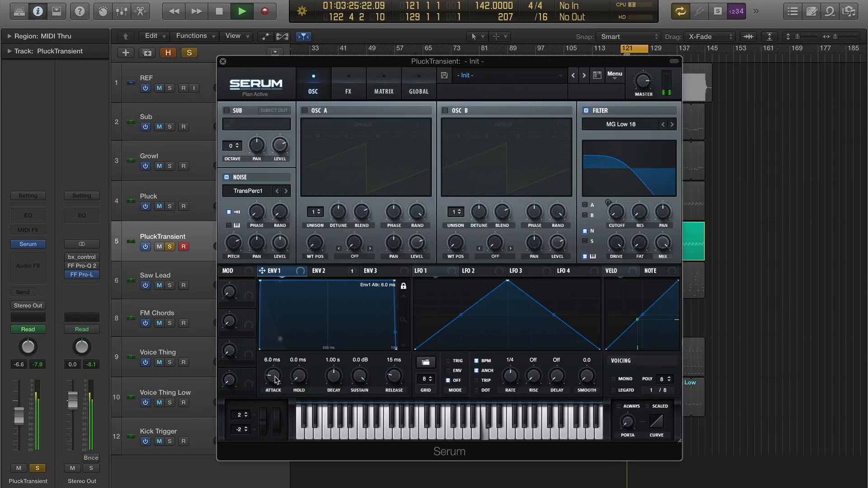
drag(274, 377, 277, 388)
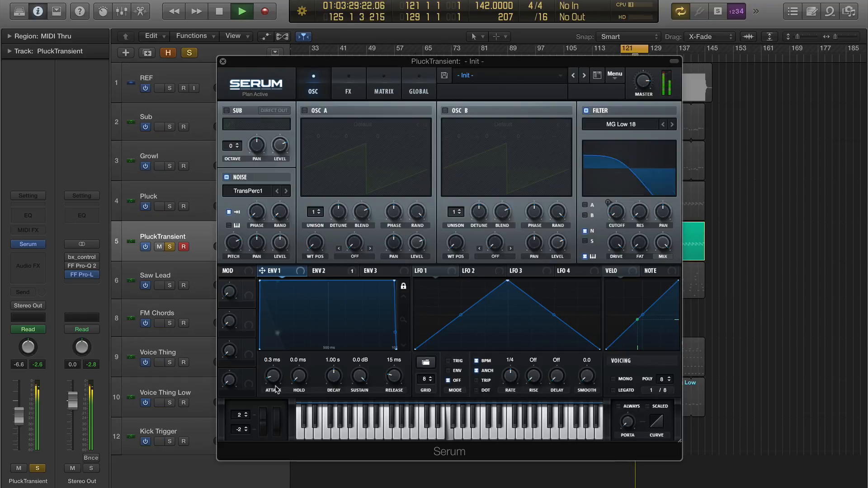
mouse_move(276, 389)
mouse_down()
mouse_move(273, 365)
mouse_move(274, 375)
mouse_up()
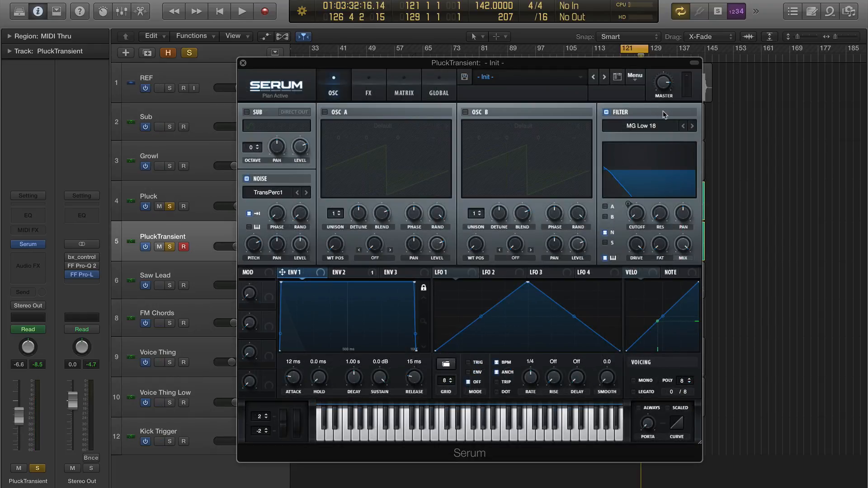
Adjust the transient's master volume to about 83% while playing it together with the Pluck track.
key(space)
mouse_move(662, 84)
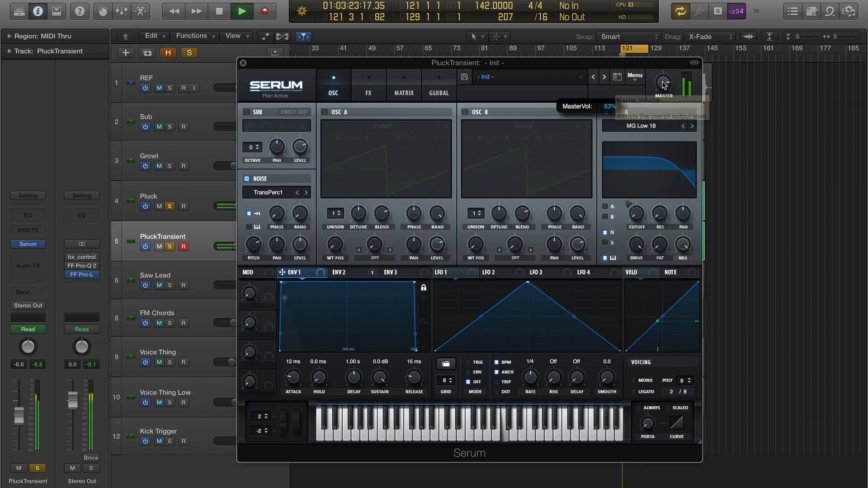
mouse_move(663, 85)
mouse_down()
mouse_move(665, 98)
mouse_move(664, 86)
mouse_up()
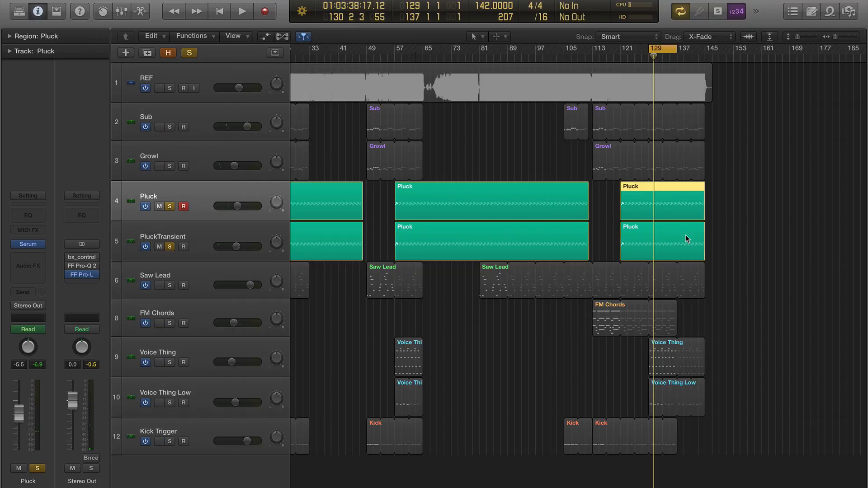
Play the section from bar 129 and add FM Chords, Sub, Growl, Saw Lead, Voice Thing and Voice Thing Low to the solo.
click(171, 323)
key(space)
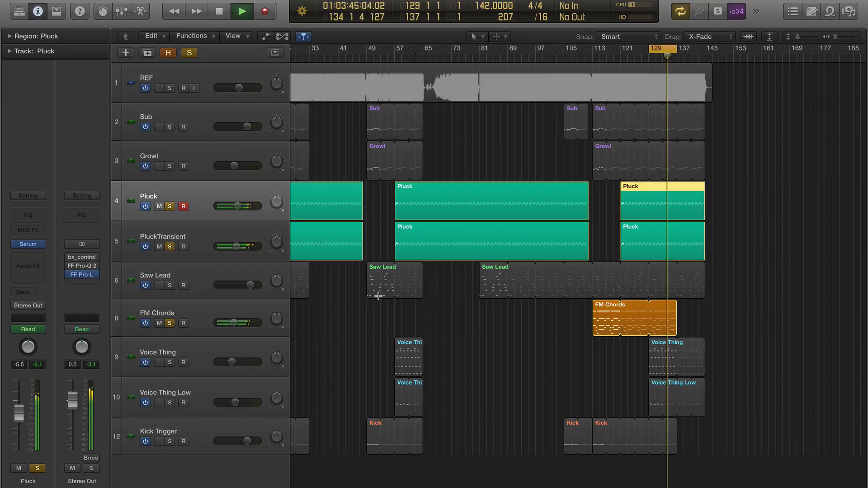
click(170, 127)
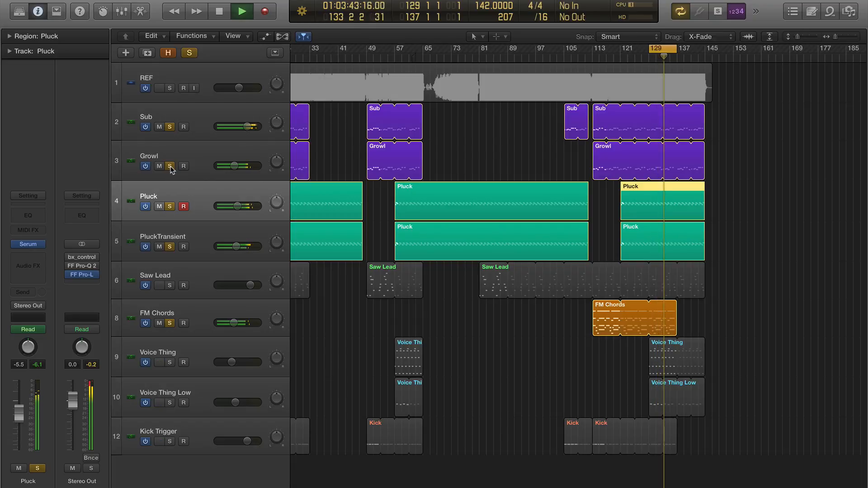
click(170, 286)
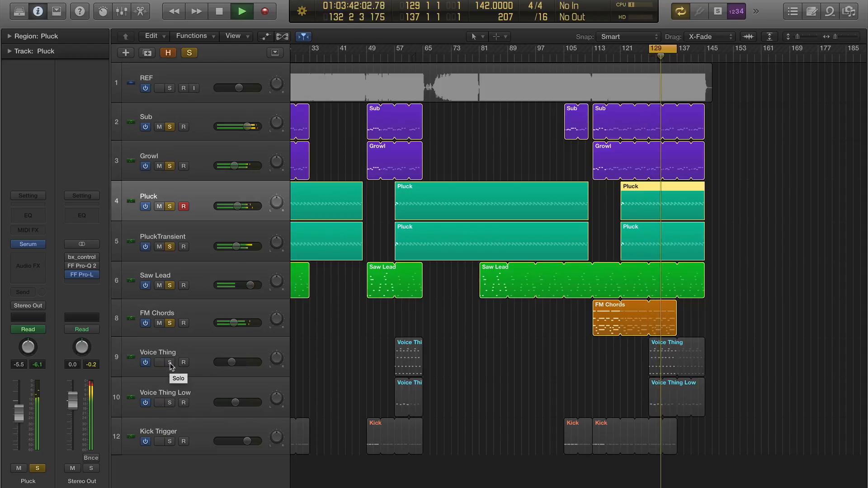
click(170, 362)
click(170, 402)
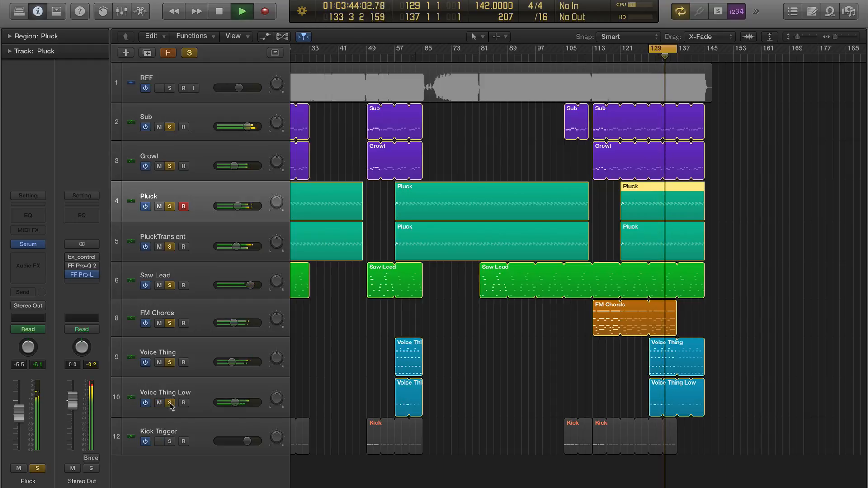